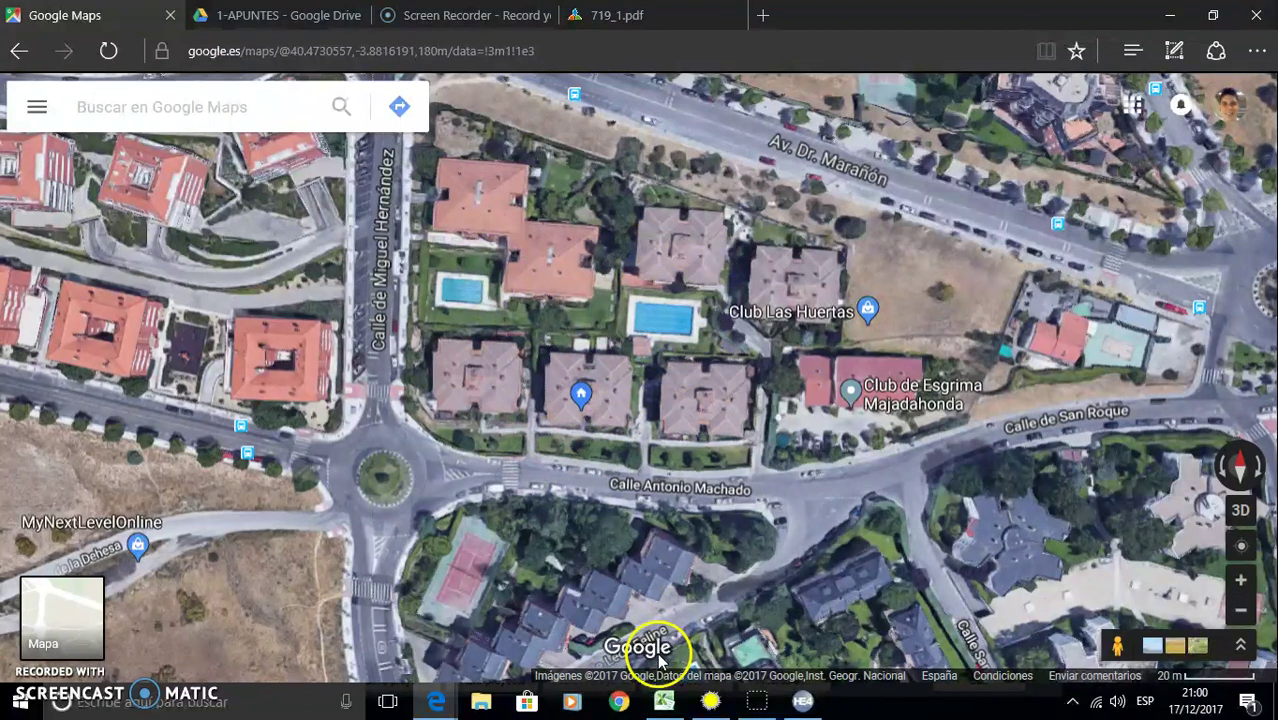
Switch to the f-CHART workbook in Excel, then bring up Transol over it and enlarge its window
{"action": "left_click", "coordinate": [667, 706]}
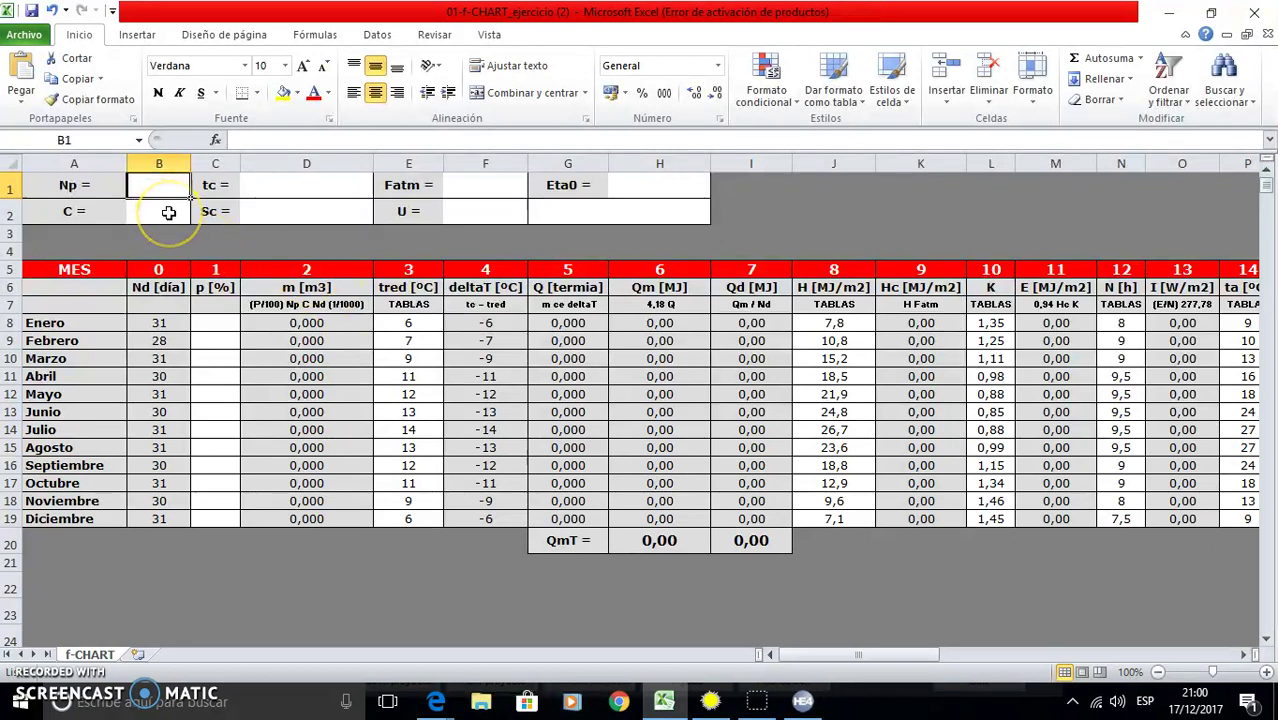
{"action": "left_click_drag", "start_coordinate": [840, 654], "coordinate": [813, 665]}
{"action": "mouse_move", "coordinate": [683, 712]}
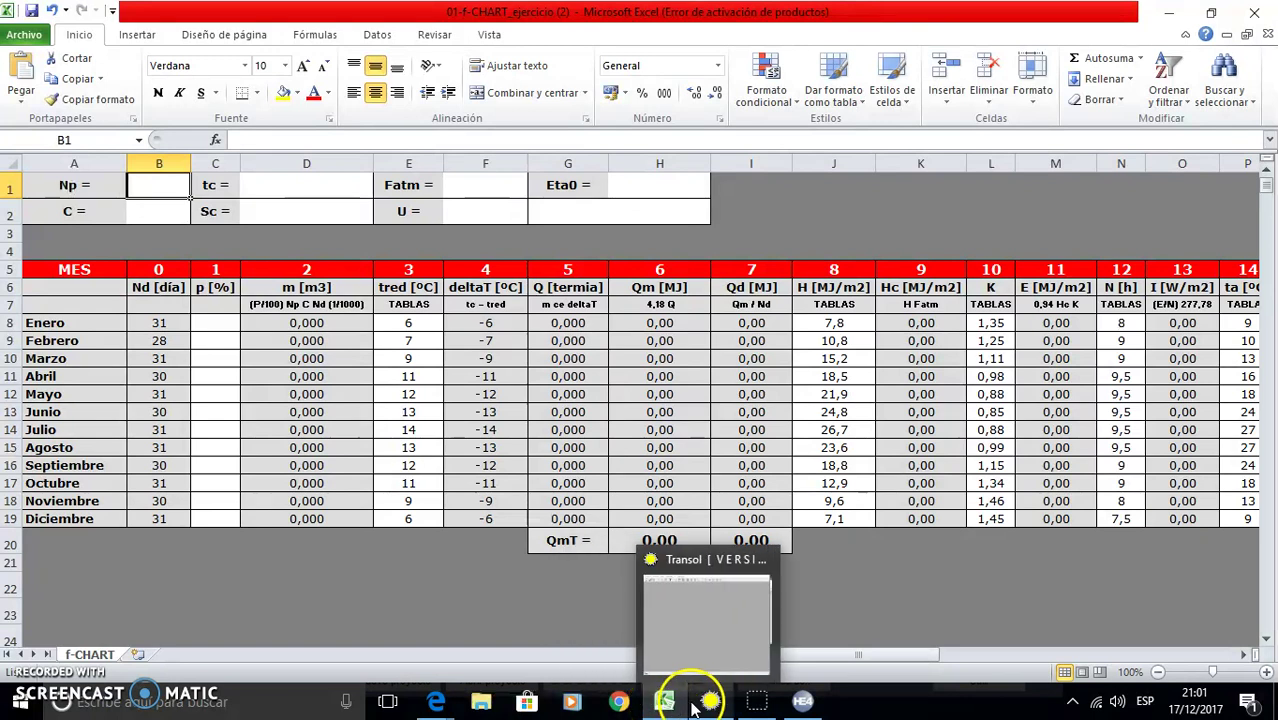
{"action": "left_click", "coordinate": [706, 703]}
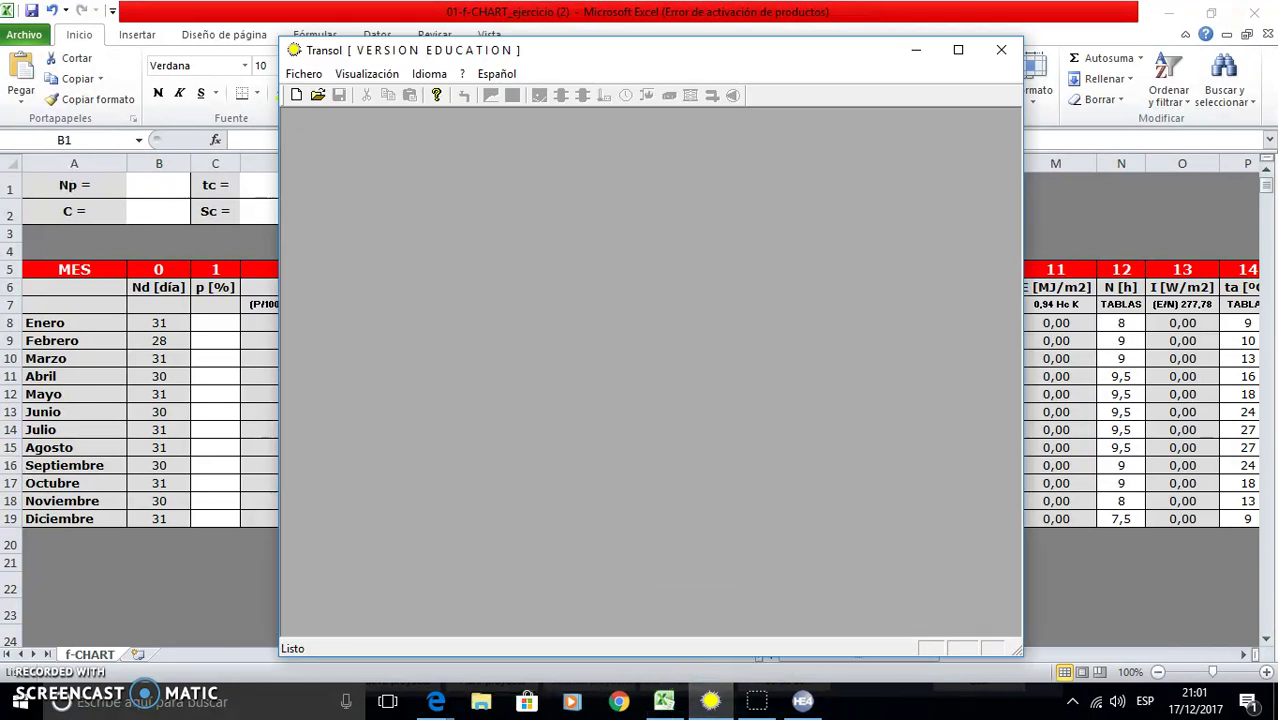
{"action": "left_click_drag", "start_coordinate": [530, 46], "coordinate": [467, 42]}
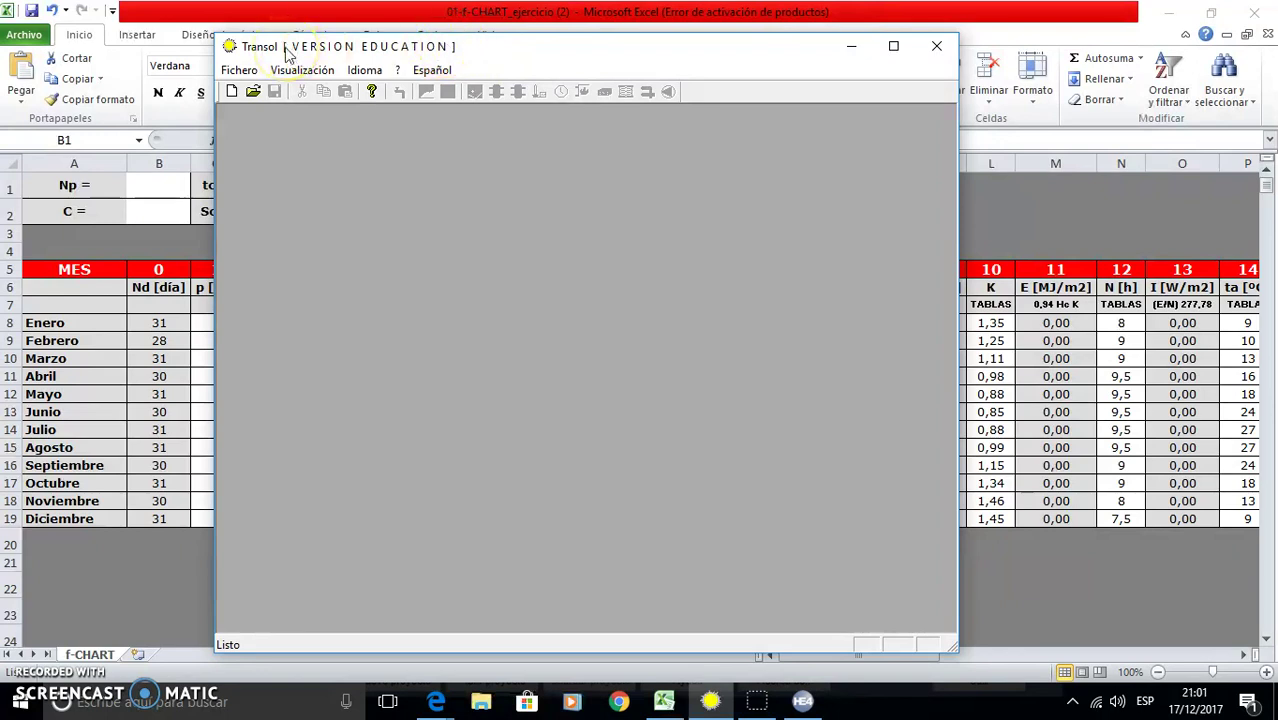
{"action": "left_click_drag", "start_coordinate": [295, 52], "coordinate": [405, 36]}
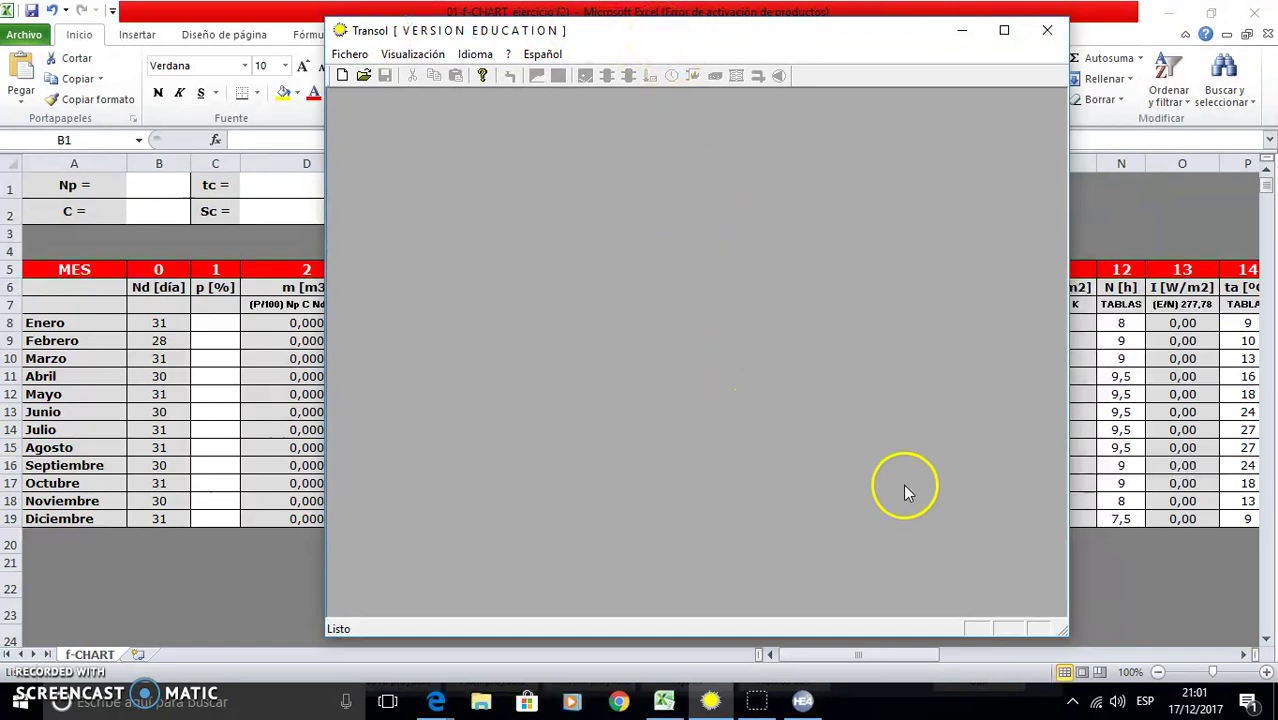
{"action": "left_click_drag", "start_coordinate": [1064, 634], "coordinate": [1133, 657]}
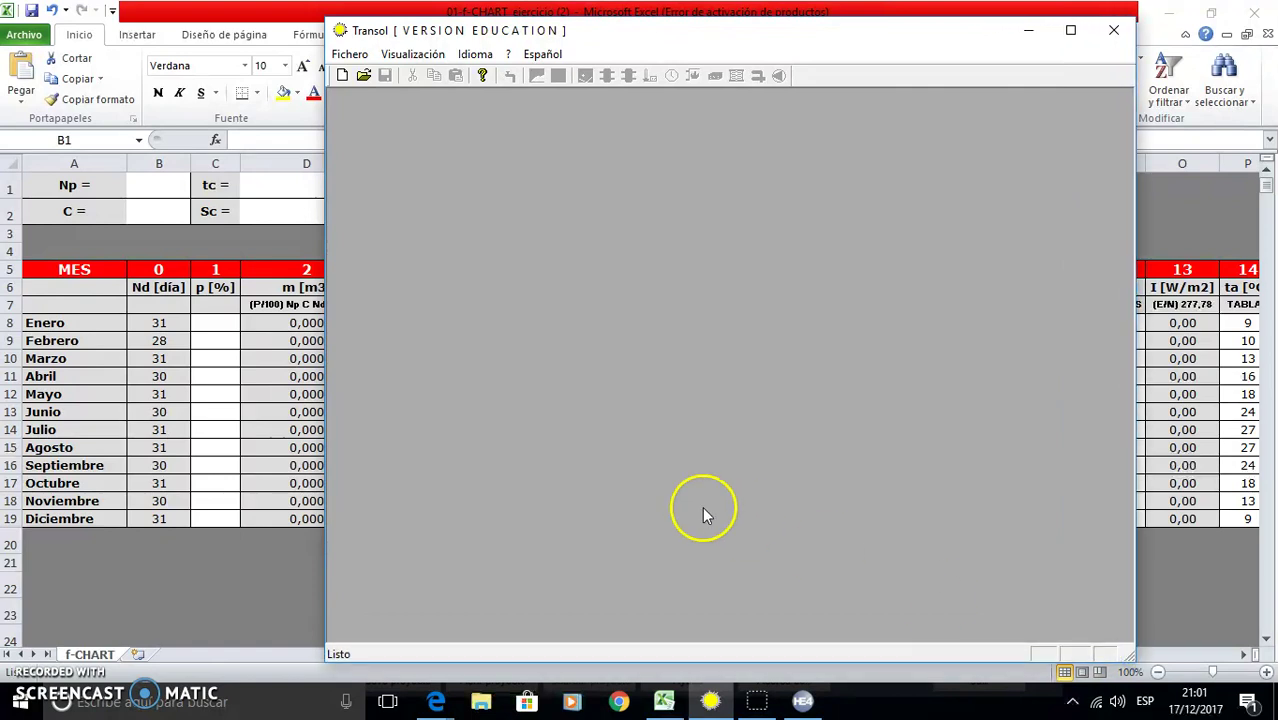
{"action": "left_click_drag", "start_coordinate": [847, 38], "coordinate": [809, 22]}
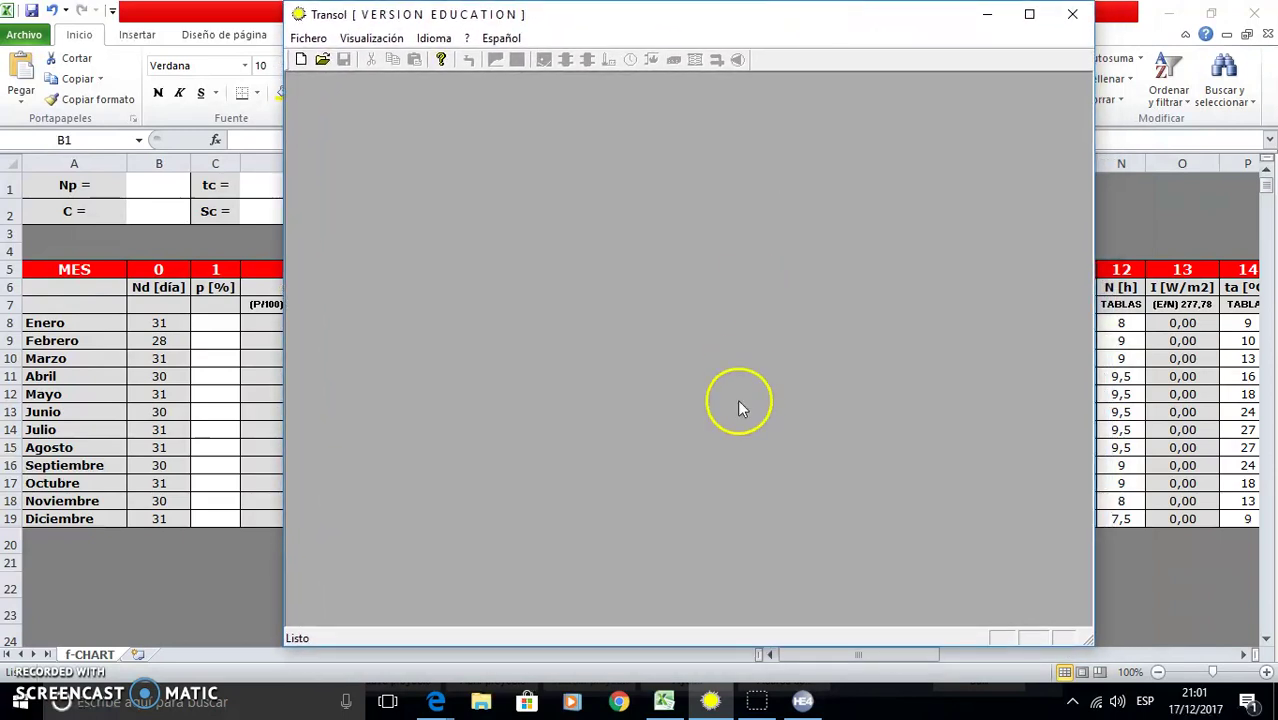
Switch to CHEQ4 and look over its sections from Localización to Resultados
{"action": "left_click", "coordinate": [806, 703]}
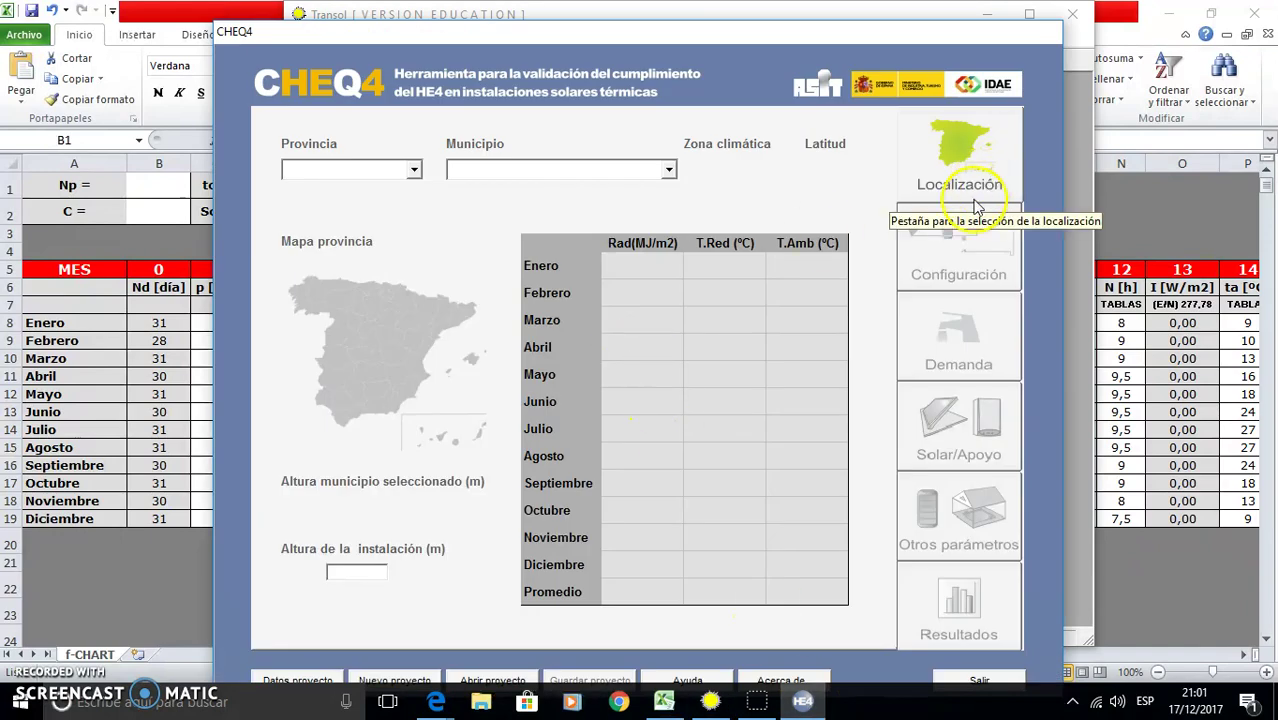
{"action": "left_click", "coordinate": [966, 611]}
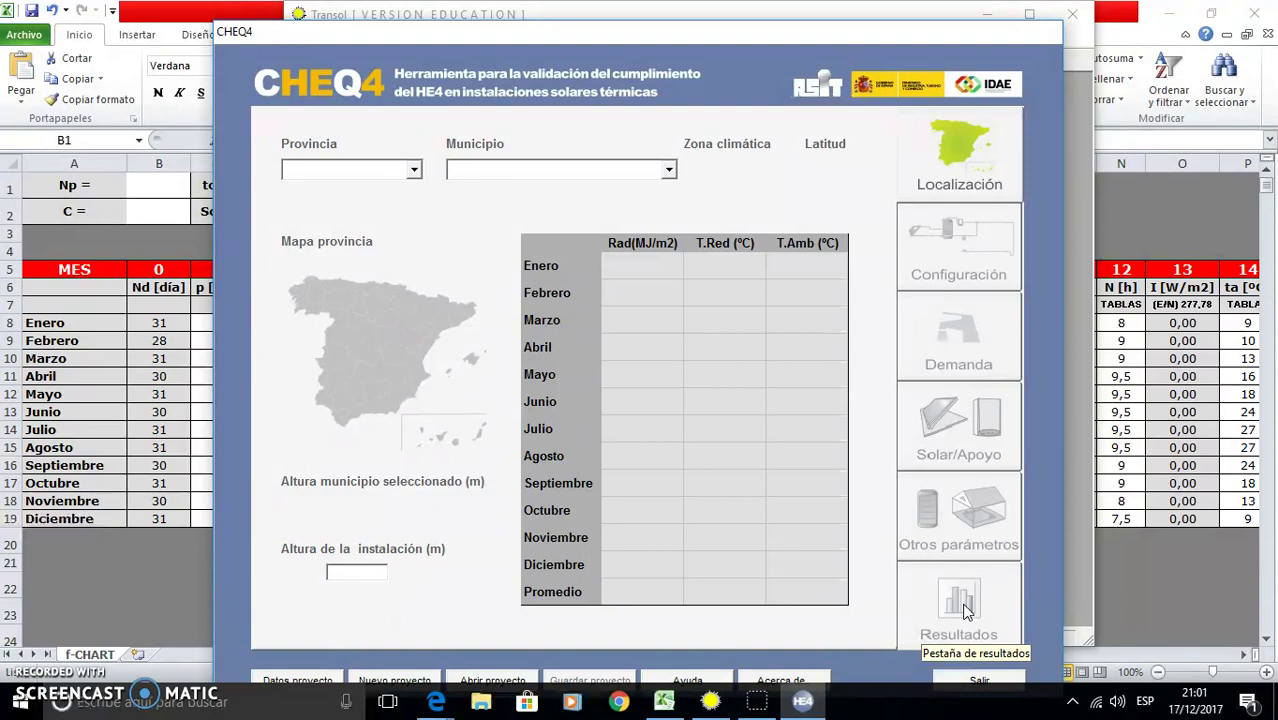
Return to the f-CHART workbook in Excel and enter 35 for Np, 28 for C and 60 for tc
{"action": "left_click", "coordinate": [114, 366]}
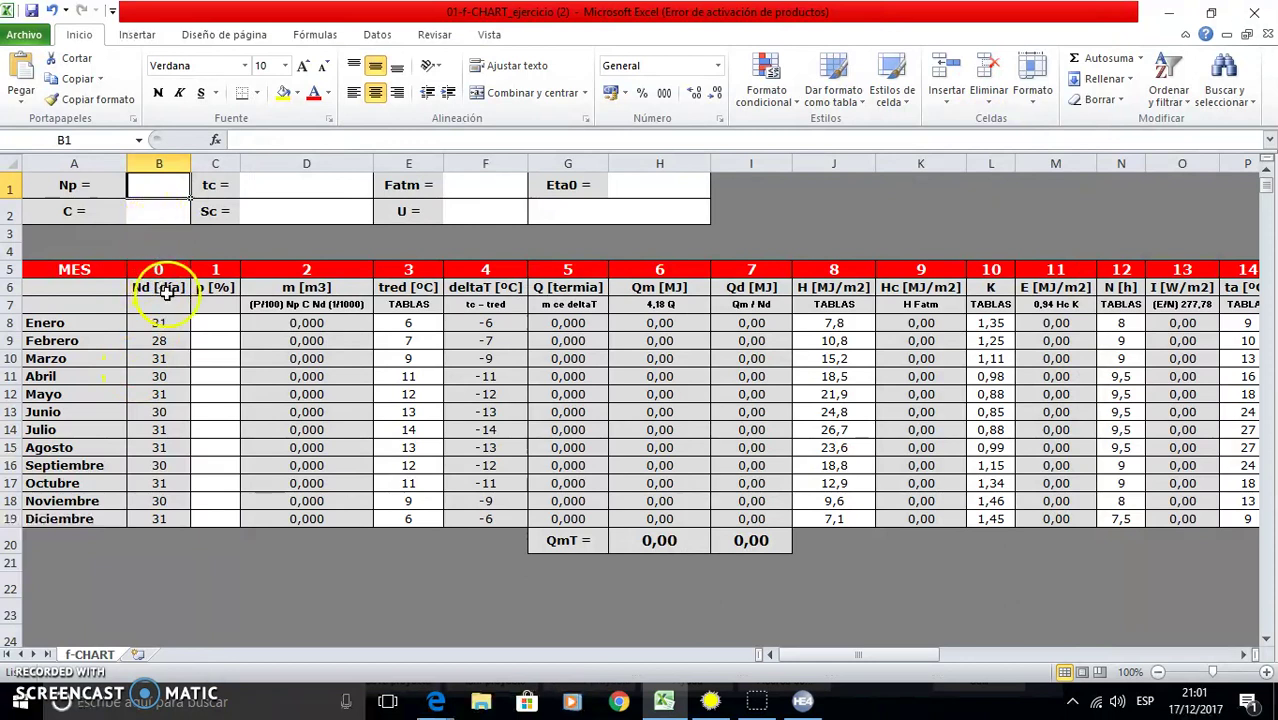
{"action": "type", "text": "35"}
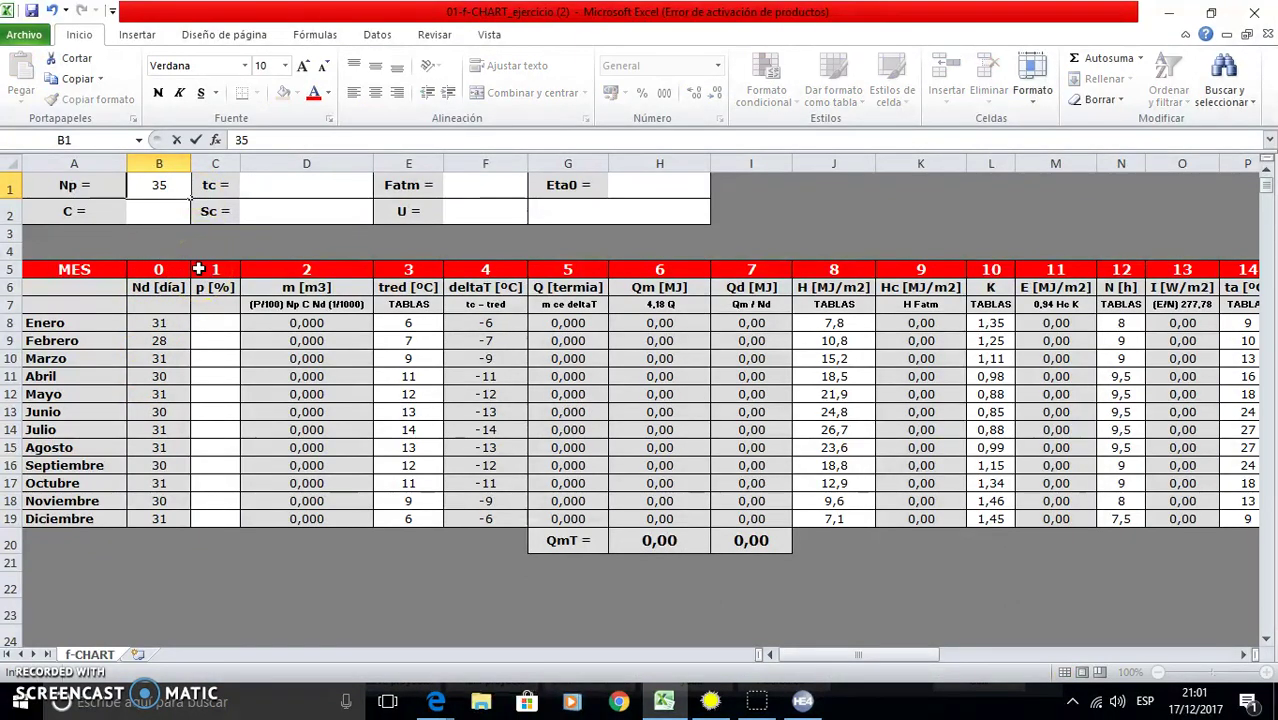
{"action": "key", "text": "Tab"}
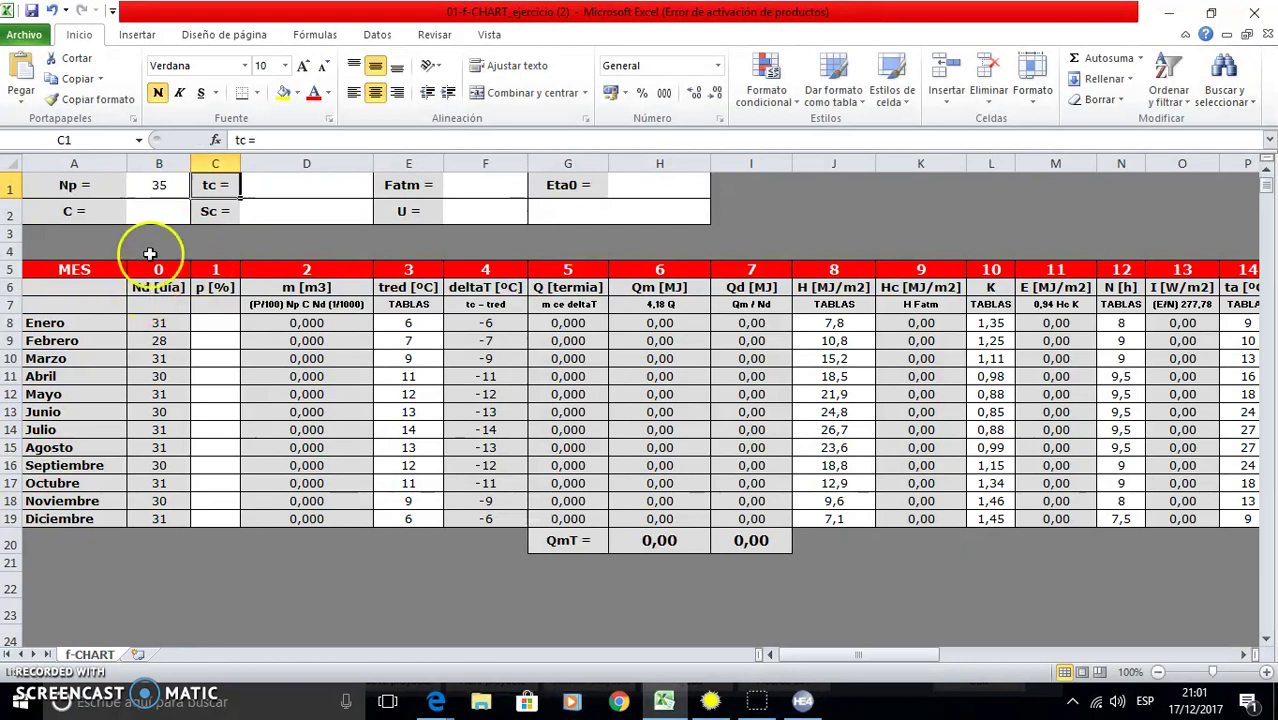
{"action": "left_click", "coordinate": [152, 216]}
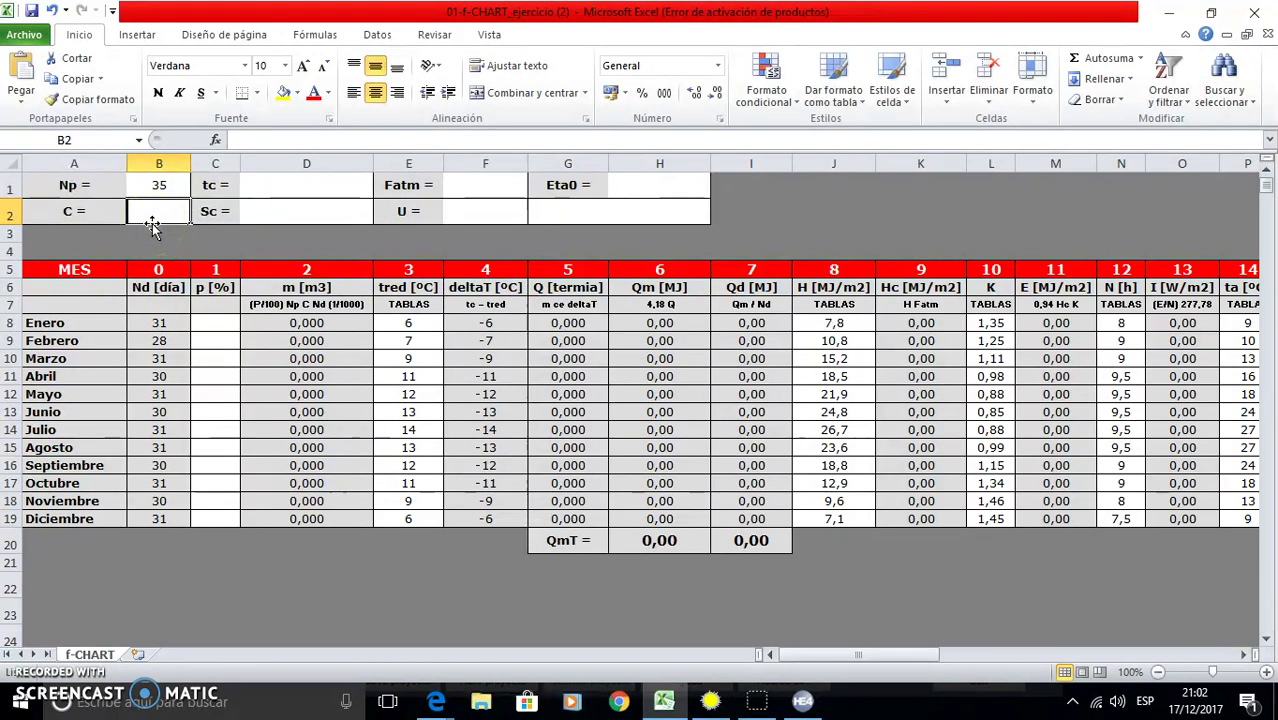
{"action": "type", "text": "28"}
{"action": "key", "text": "Tab"}
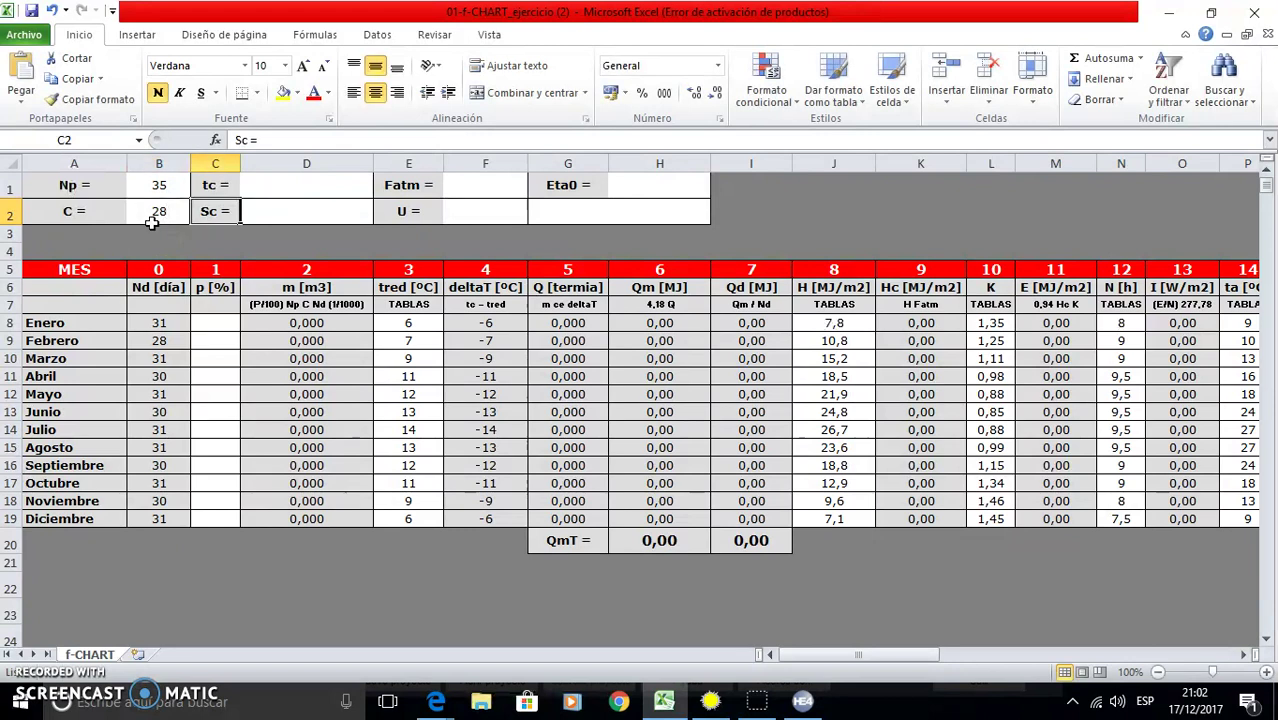
{"action": "left_click", "coordinate": [261, 188]}
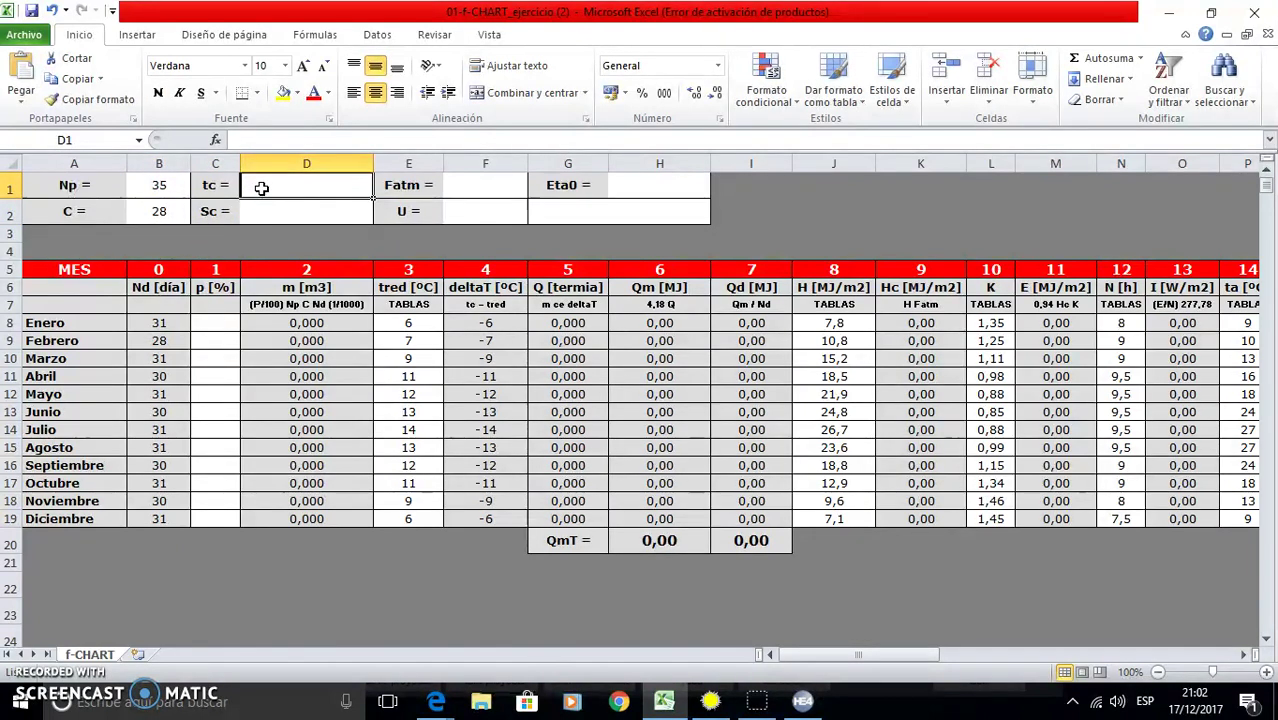
{"action": "type", "text": "60"}
Check the collector's aperture area in the 719_1.pdf datasheet in Edge and enter 2,4 for Sc in the Excel sheet
{"action": "left_click", "coordinate": [283, 209]}
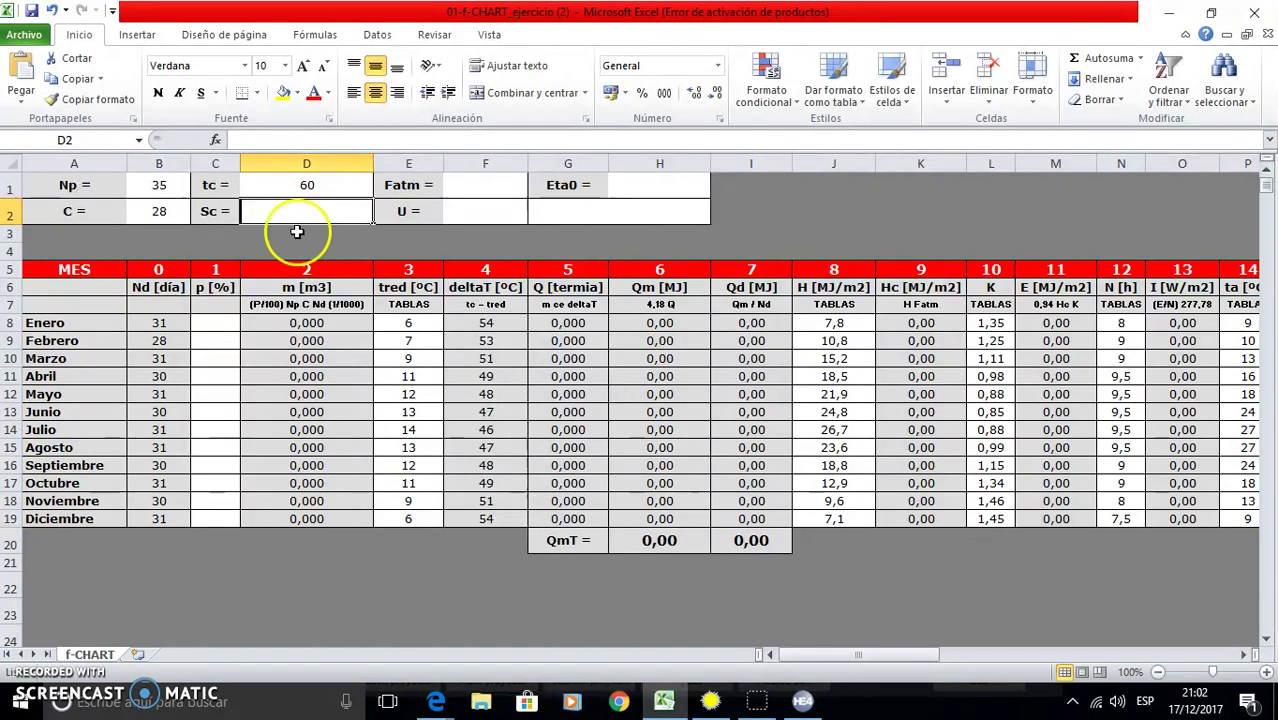
{"action": "left_click", "coordinate": [436, 701]}
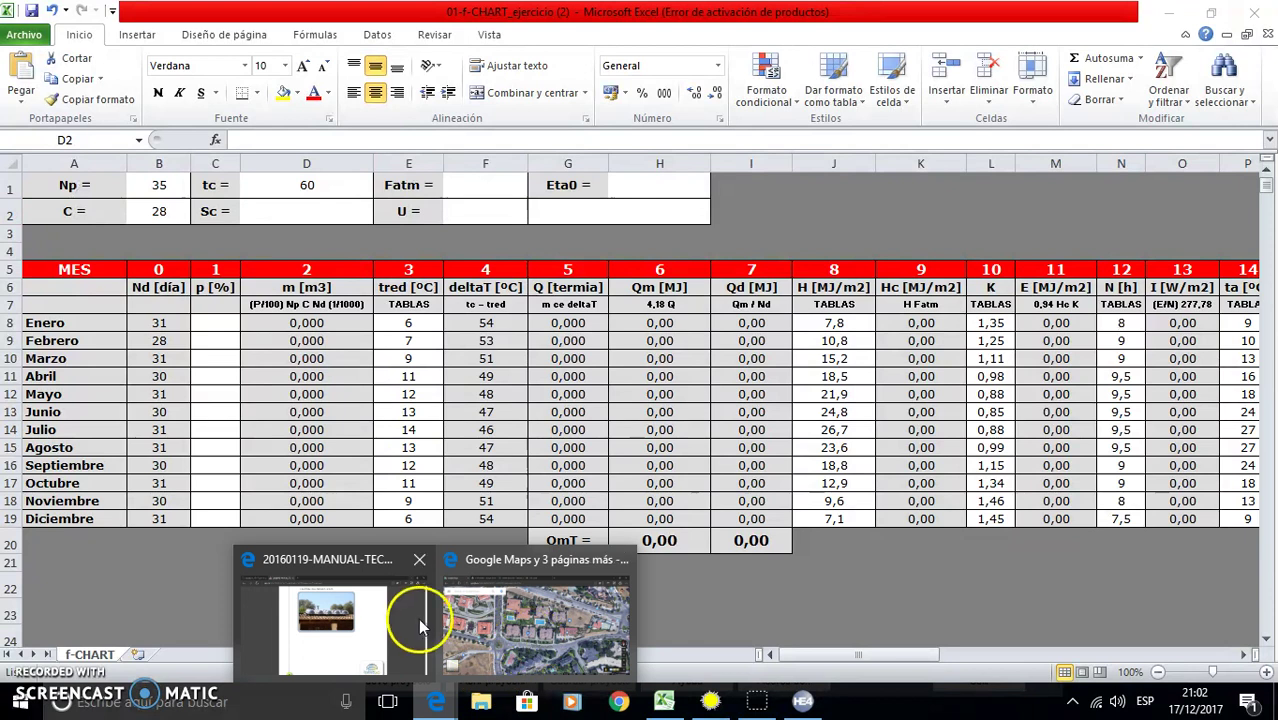
{"action": "left_click", "coordinate": [489, 622]}
{"action": "left_click", "coordinate": [582, 17]}
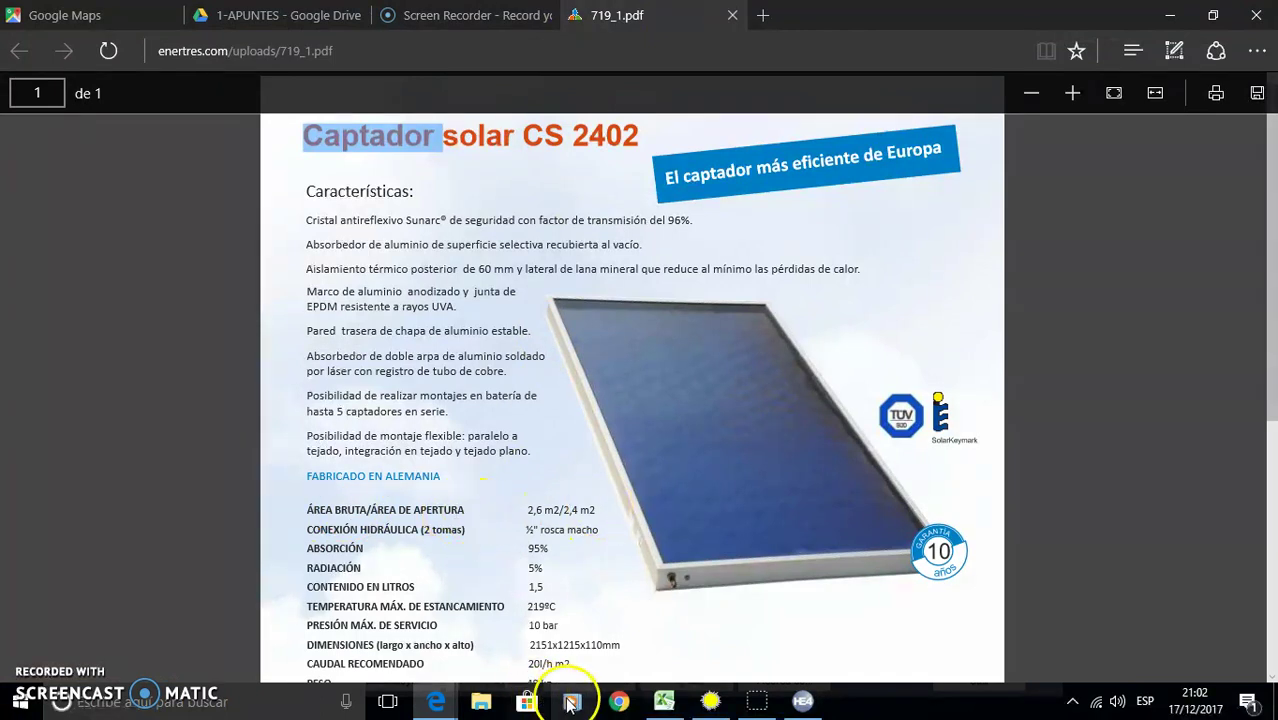
{"action": "left_click", "coordinate": [662, 702]}
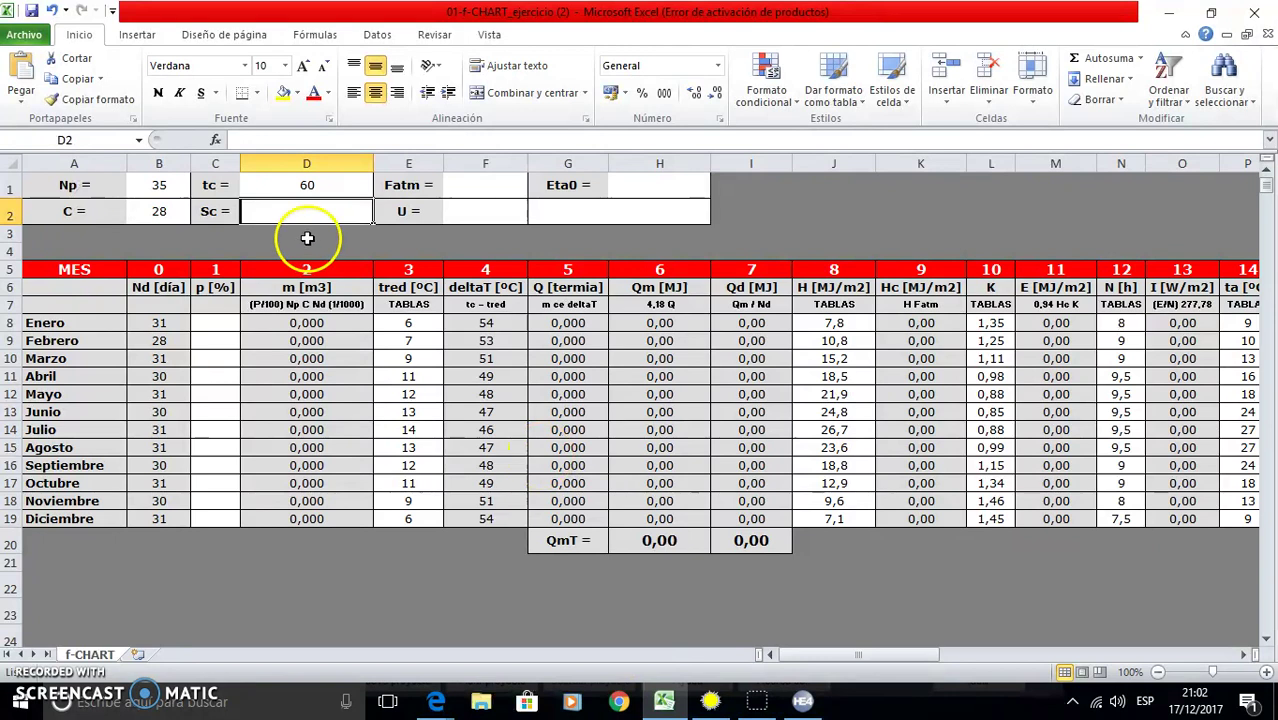
{"action": "type", "text": "2,4"}
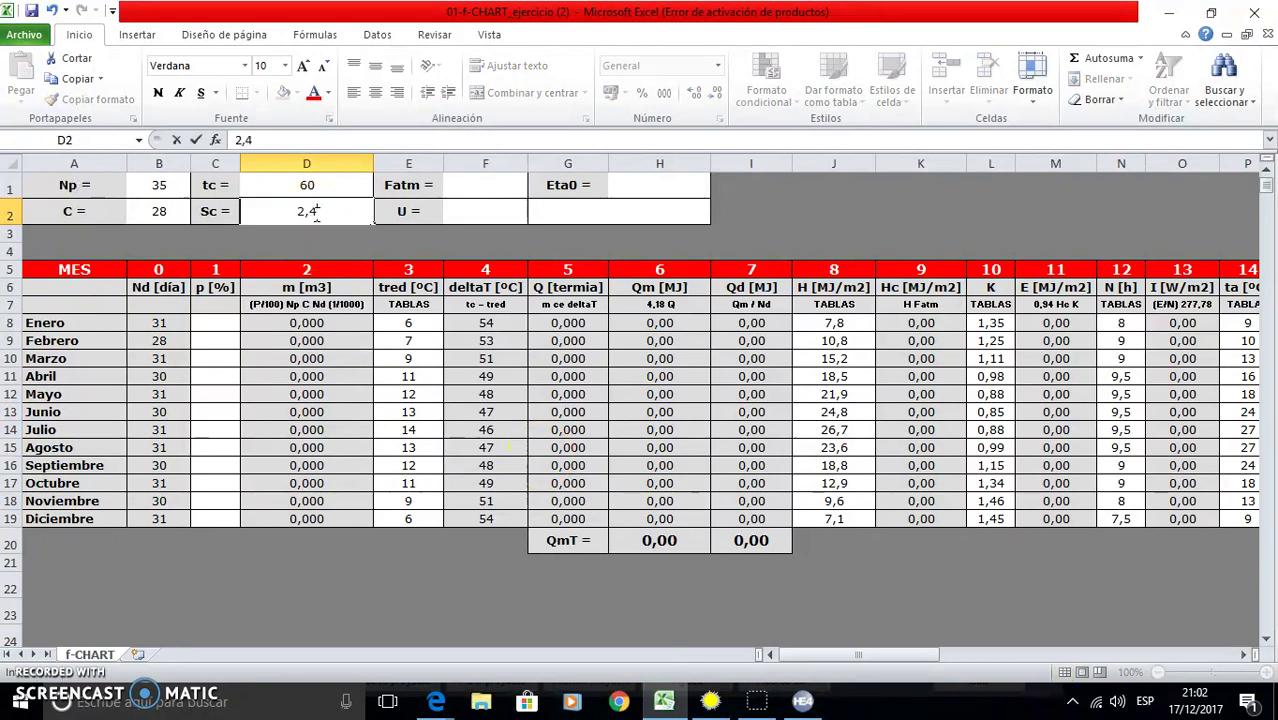
Set the atmospheric factor Fatm to 0,95
{"action": "left_click", "coordinate": [468, 194]}
{"action": "type", "text": "0"}
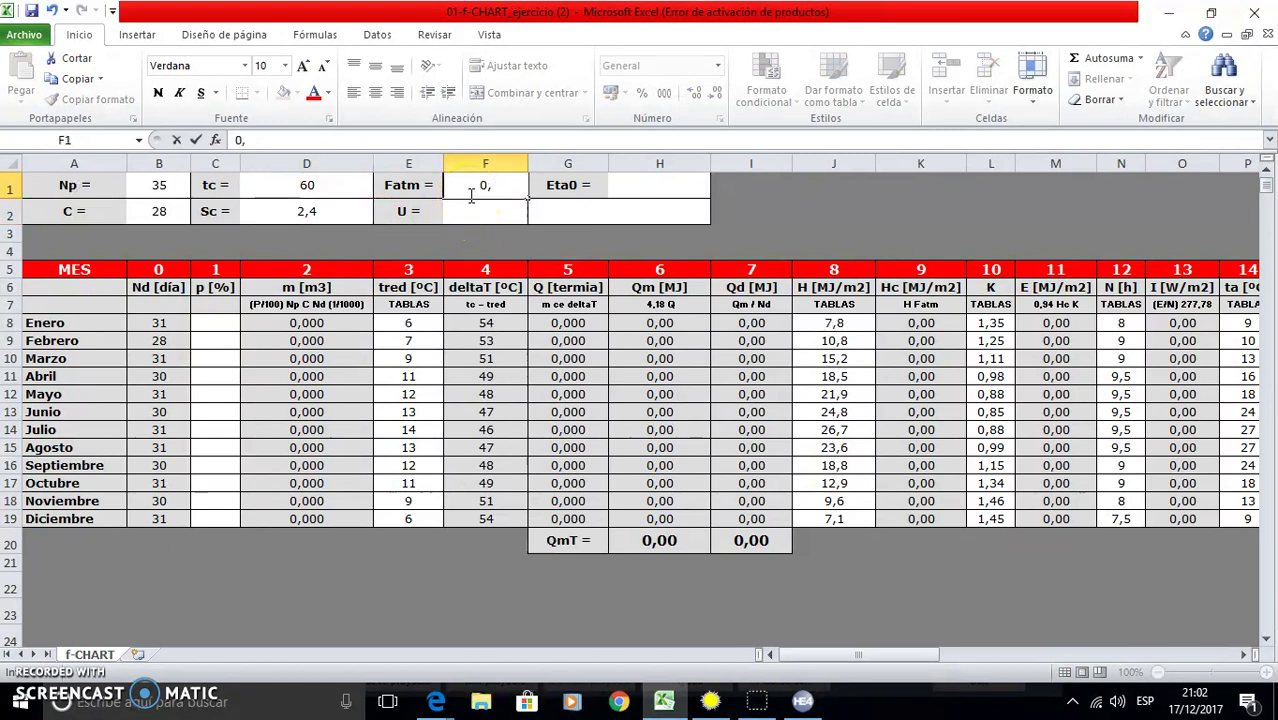
{"action": "type", "text": ",85"}
{"action": "key", "text": "BackSpace"}
Look up the linear loss factor K1 in the collector datasheet in Edge and enter 3,48 for U in the Excel sheet
{"action": "left_click", "coordinate": [471, 220]}
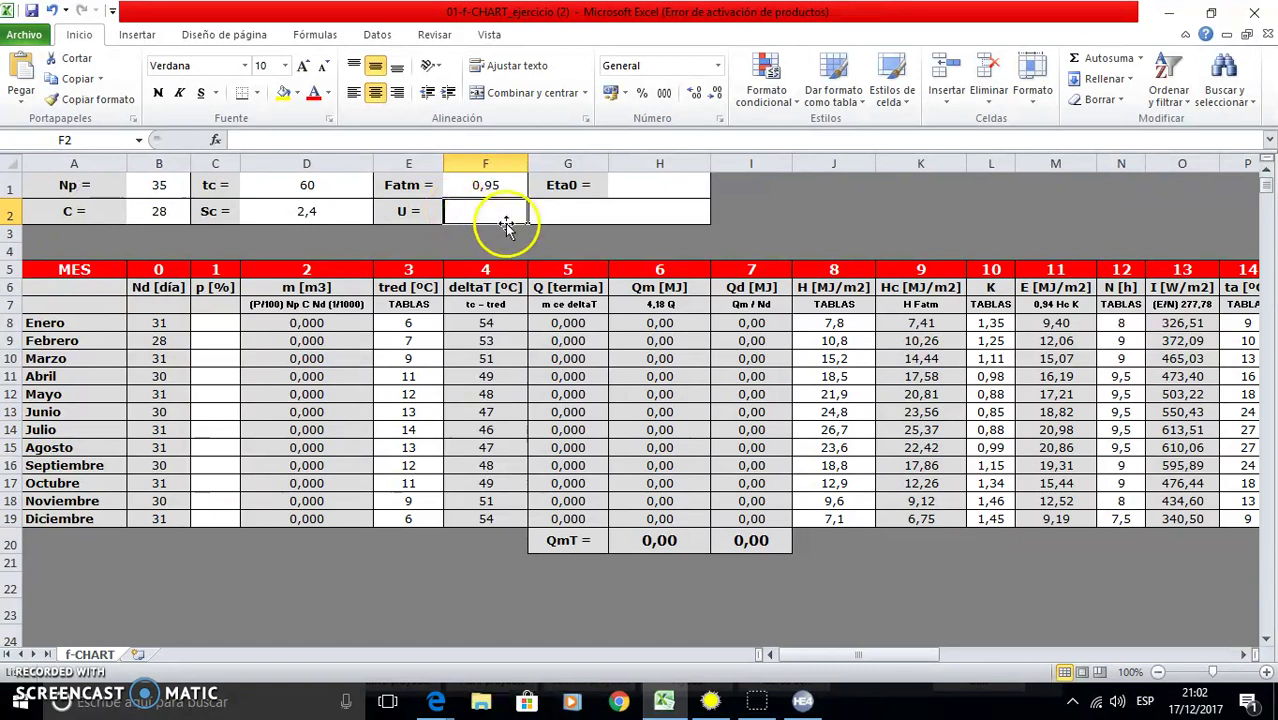
{"action": "left_click", "coordinate": [452, 708]}
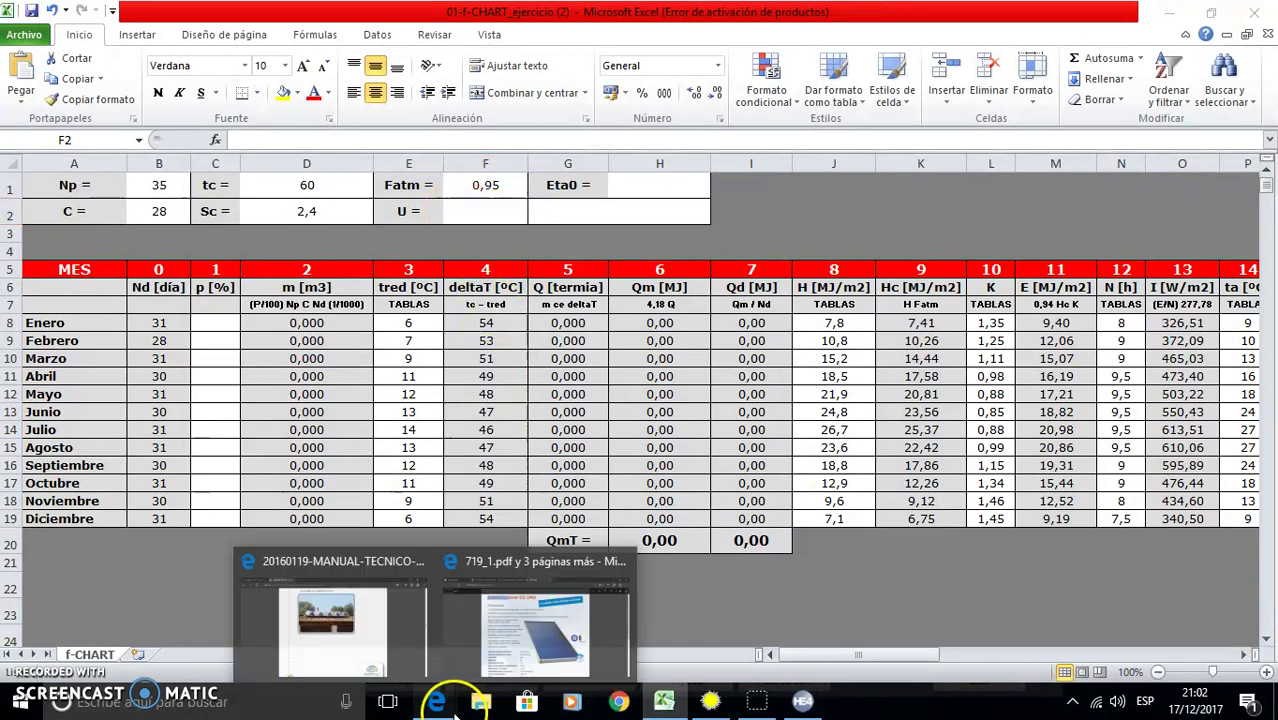
{"action": "left_click", "coordinate": [535, 630]}
{"action": "scroll", "coordinate": [488, 440], "scroll_direction": "down", "scroll_amount": 5}
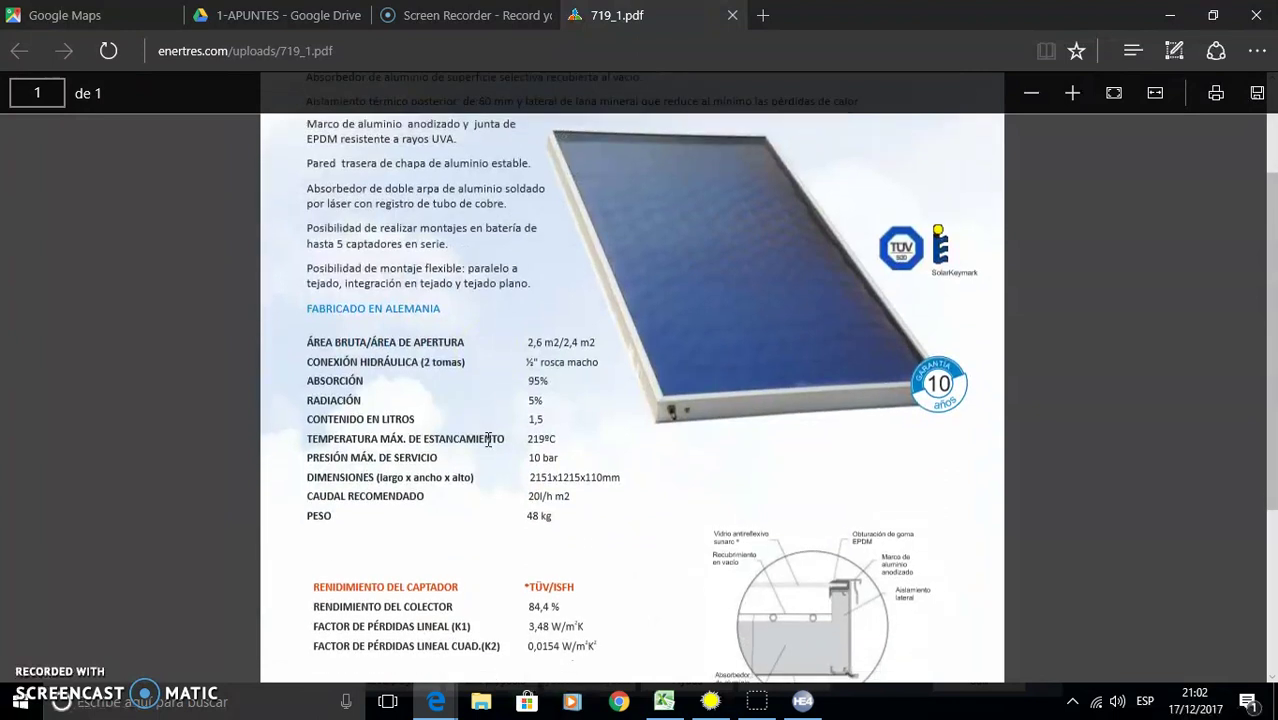
{"action": "left_click_drag", "start_coordinate": [310, 396], "coordinate": [441, 433]}
{"action": "left_click", "coordinate": [355, 447]}
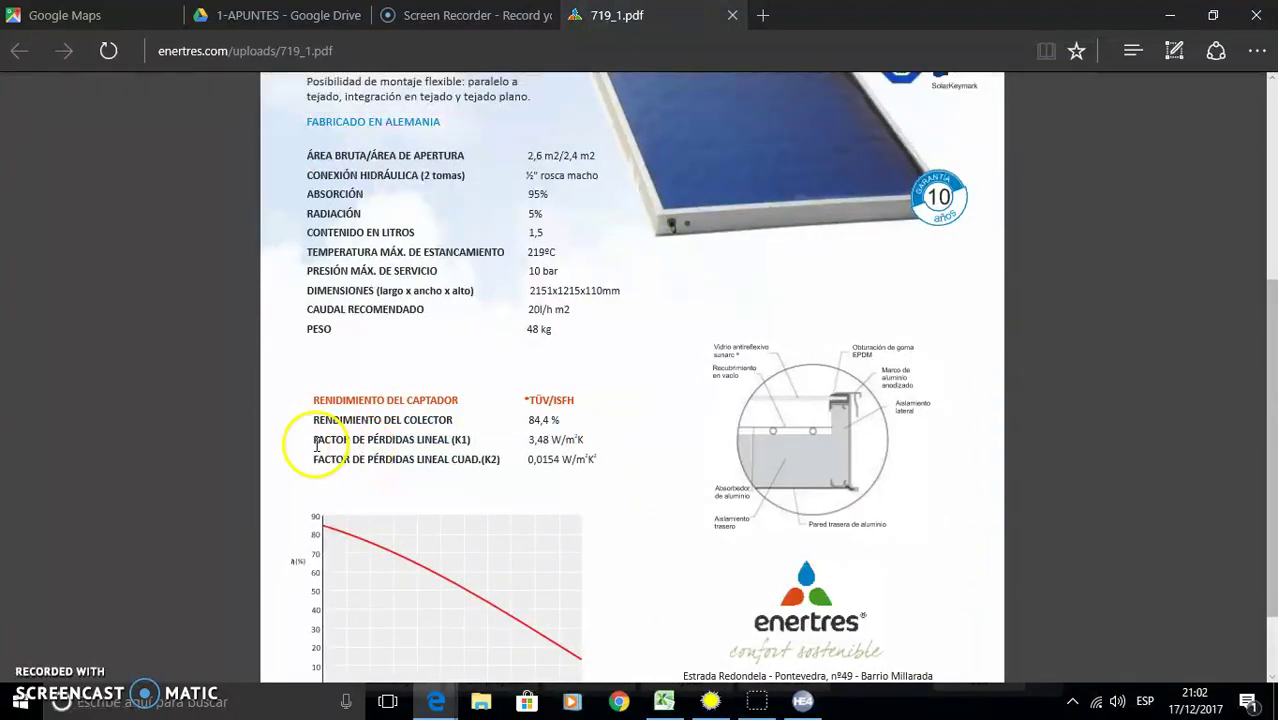
{"action": "left_click_drag", "start_coordinate": [314, 441], "coordinate": [583, 442]}
{"action": "left_click", "coordinate": [443, 462]}
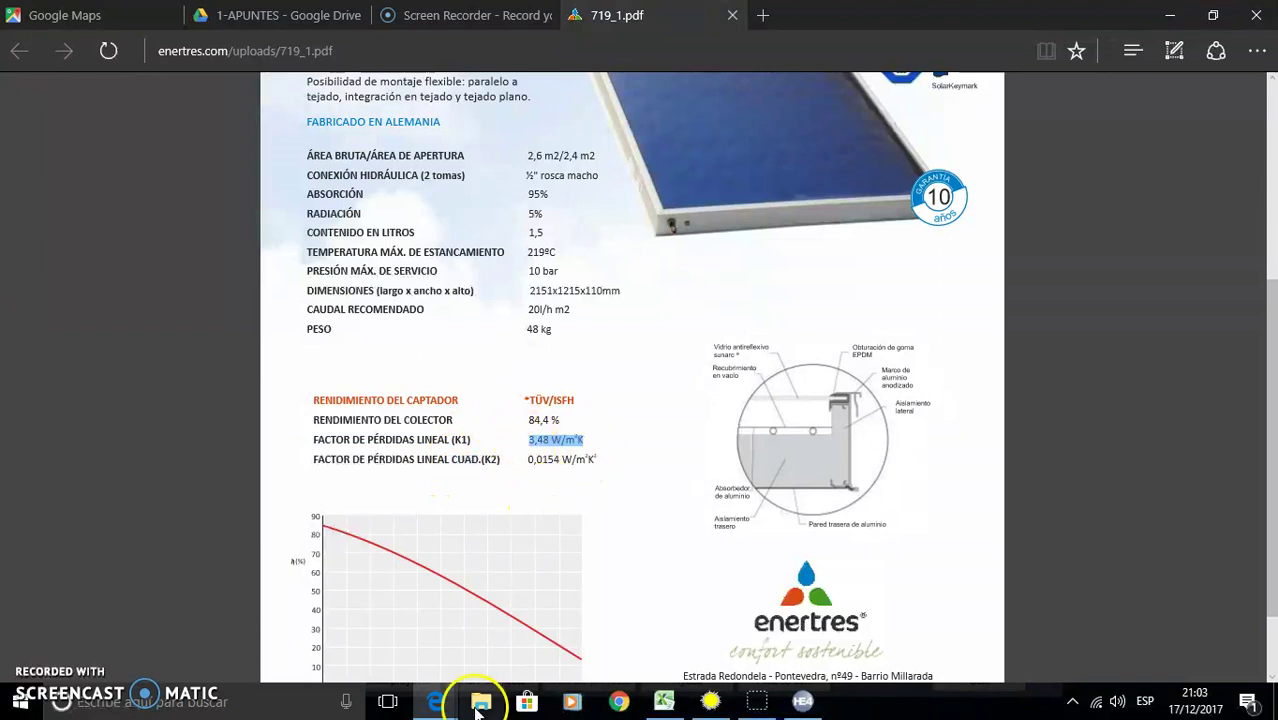
{"action": "left_click", "coordinate": [661, 702]}
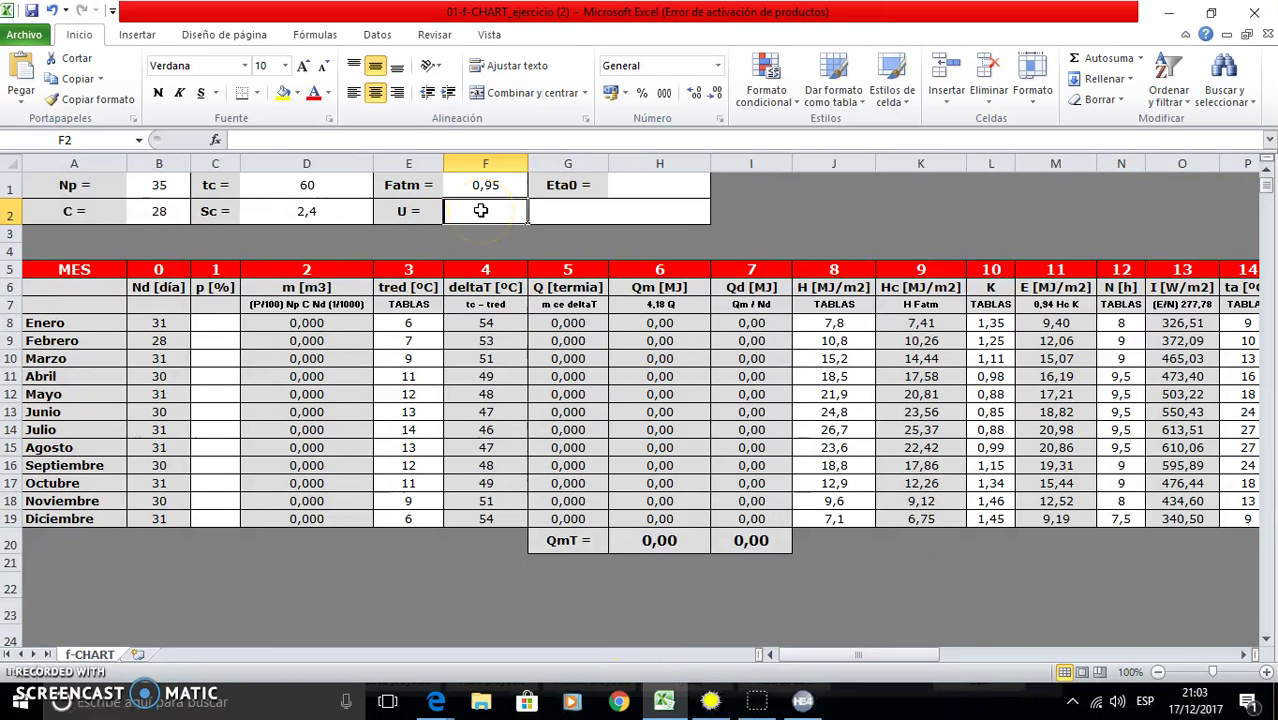
{"action": "type", "text": "3,48"}
{"action": "key", "text": "ctrl+Return"}
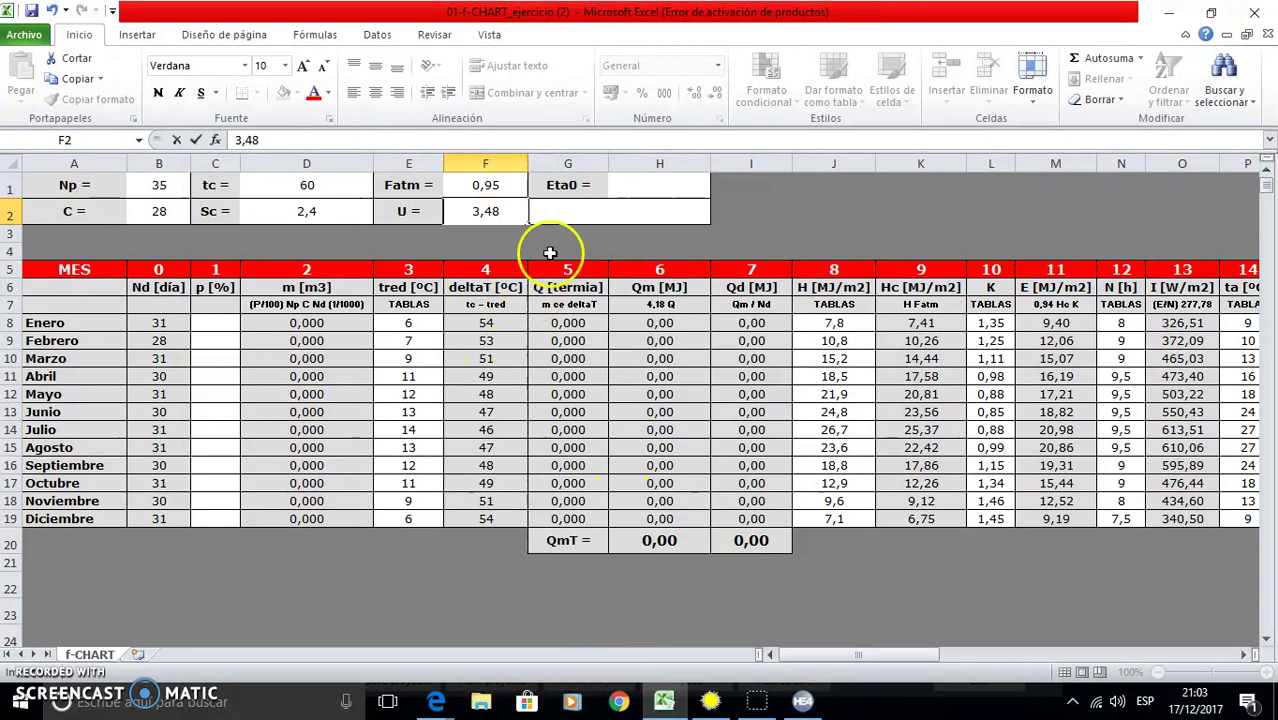
Look up the collector's efficiency in the datasheet in Edge and enter 0,844 for Eta0 in the Excel sheet
{"action": "left_click", "coordinate": [655, 184]}
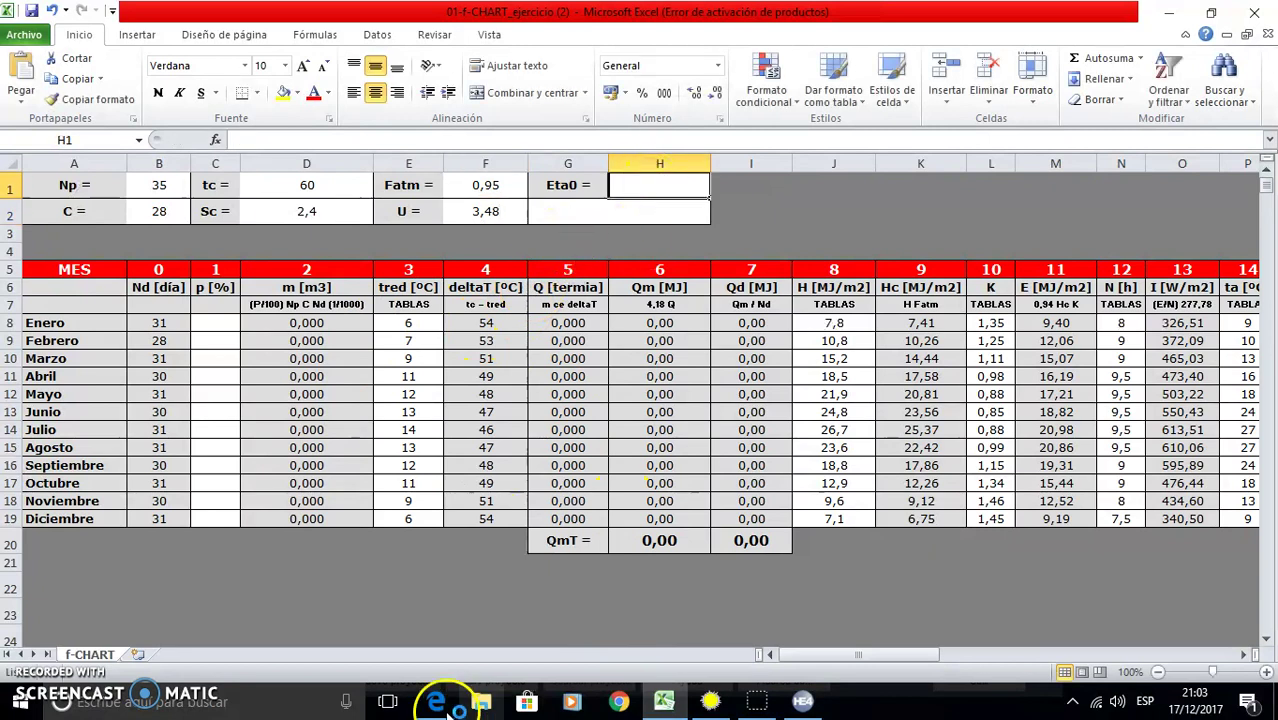
{"action": "mouse_move", "coordinate": [440, 700]}
{"action": "left_click", "coordinate": [555, 615]}
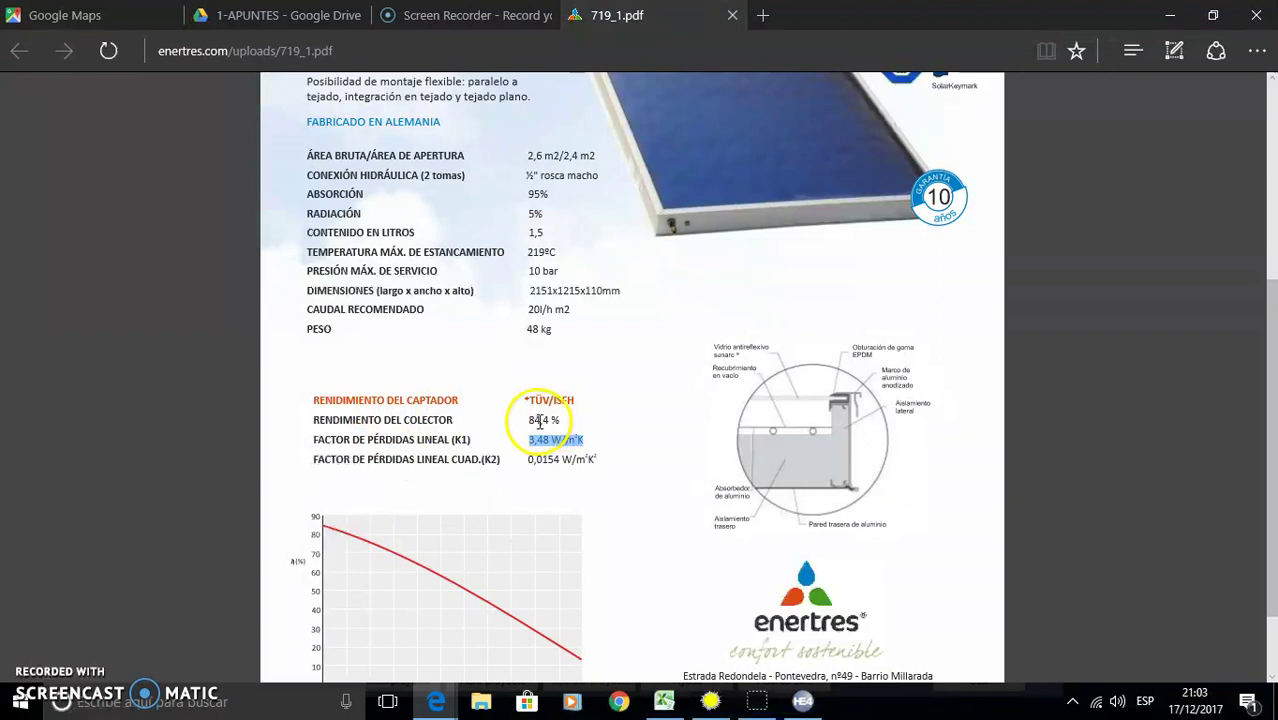
{"action": "left_click", "coordinate": [665, 702]}
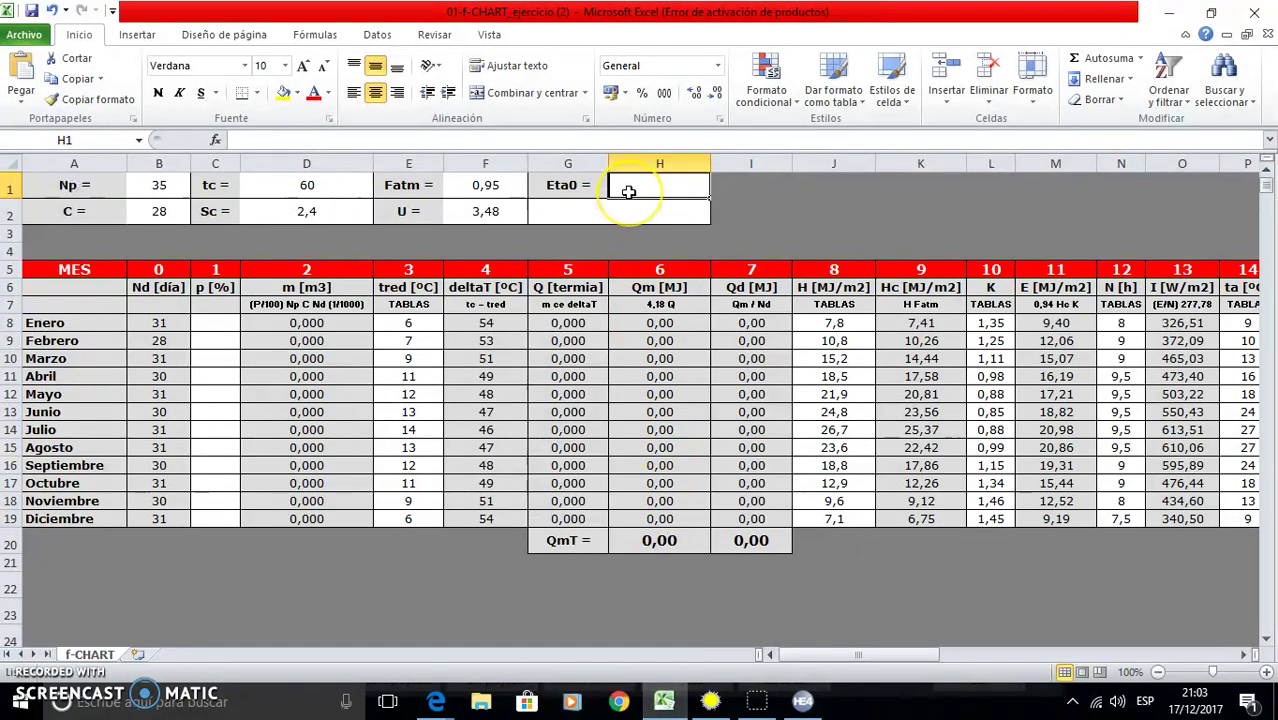
{"action": "type", "text": "0"}
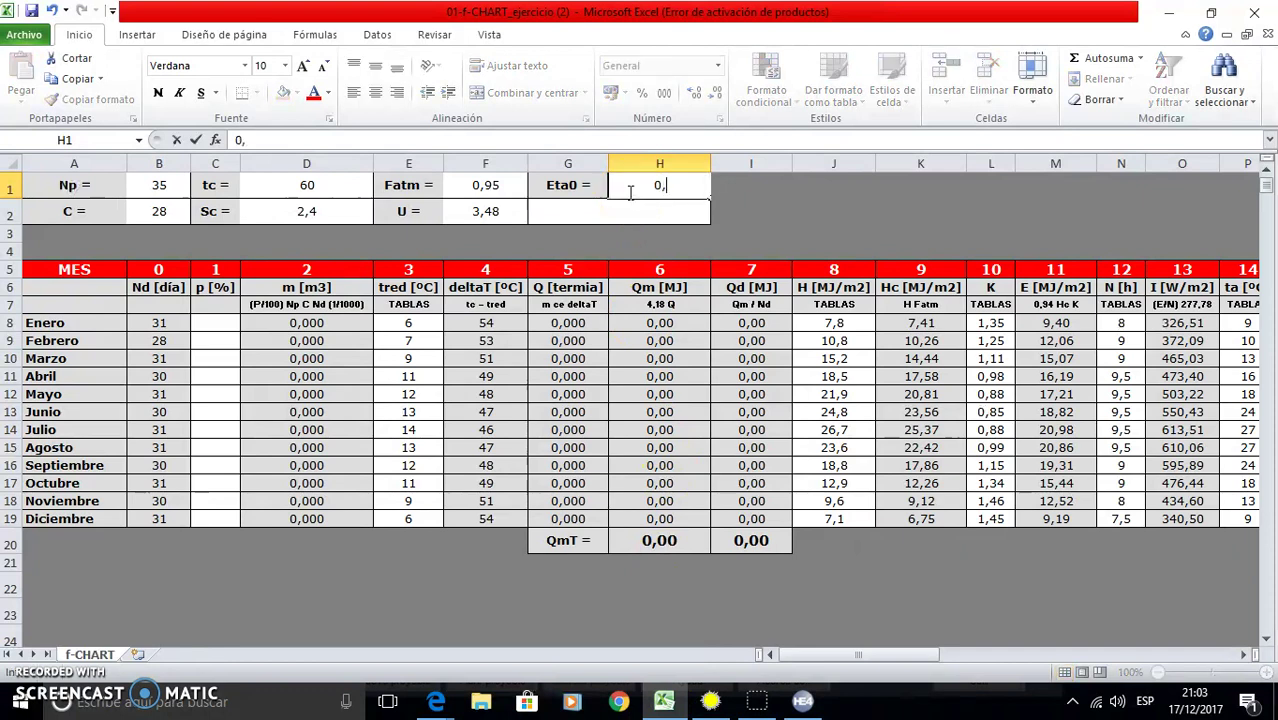
{"action": "type", "text": ",844"}
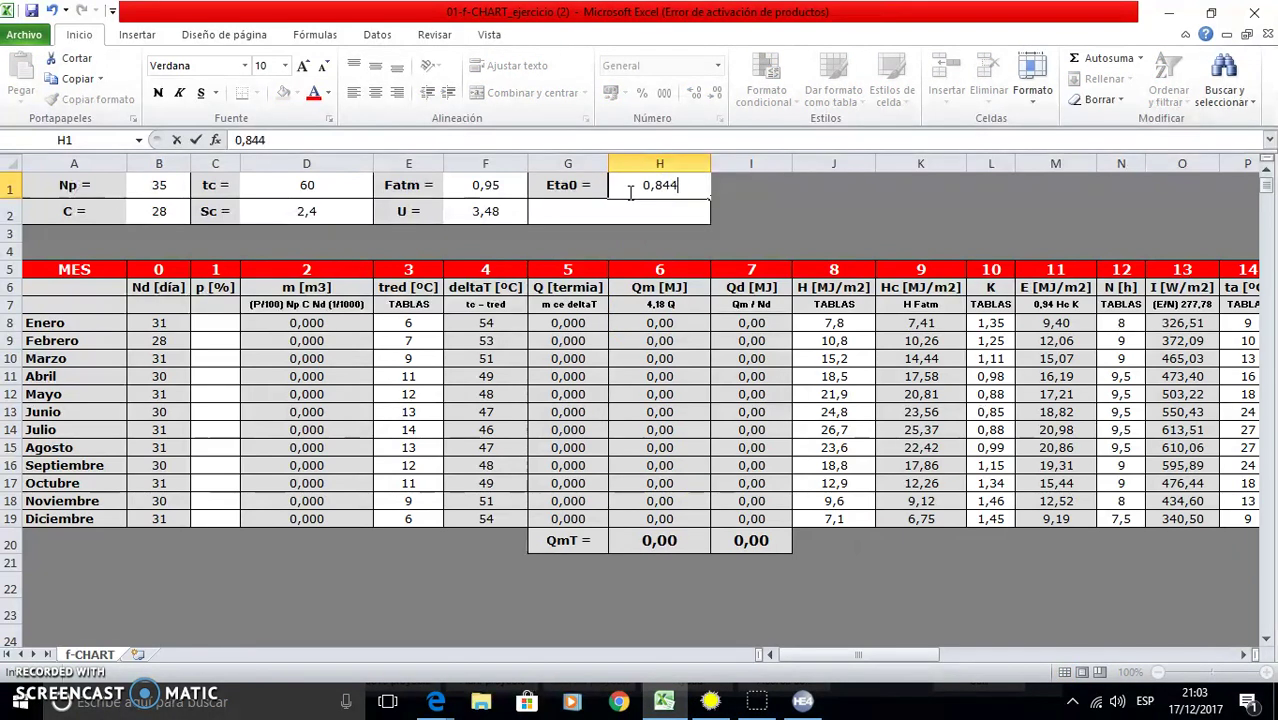
{"action": "left_click", "coordinate": [210, 323]}
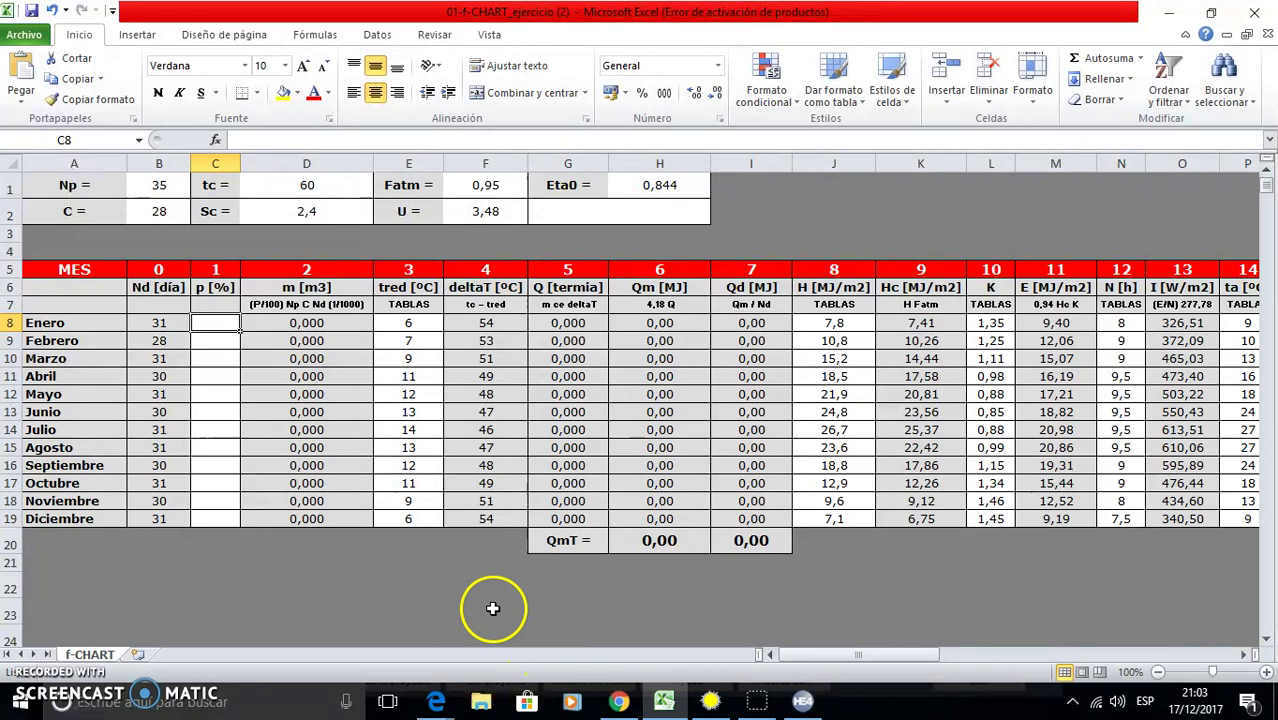
{"action": "left_click", "coordinate": [620, 700]}
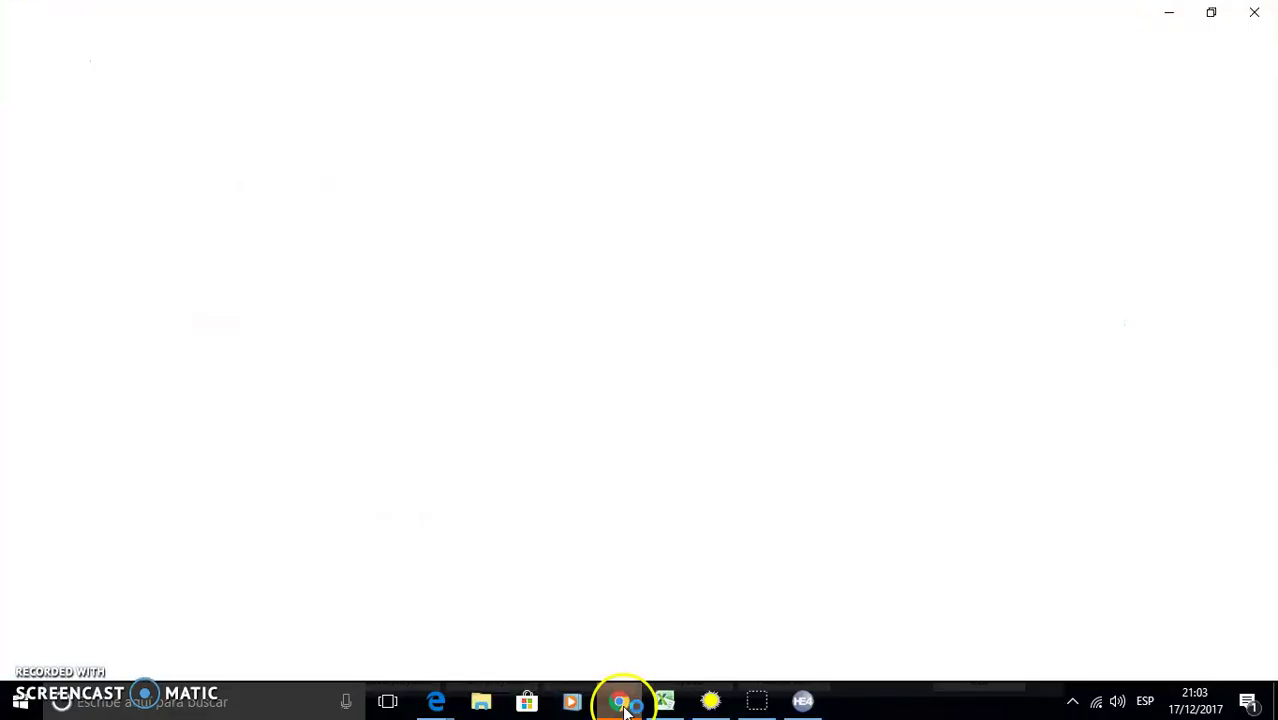
{"action": "left_click", "coordinate": [1258, 14]}
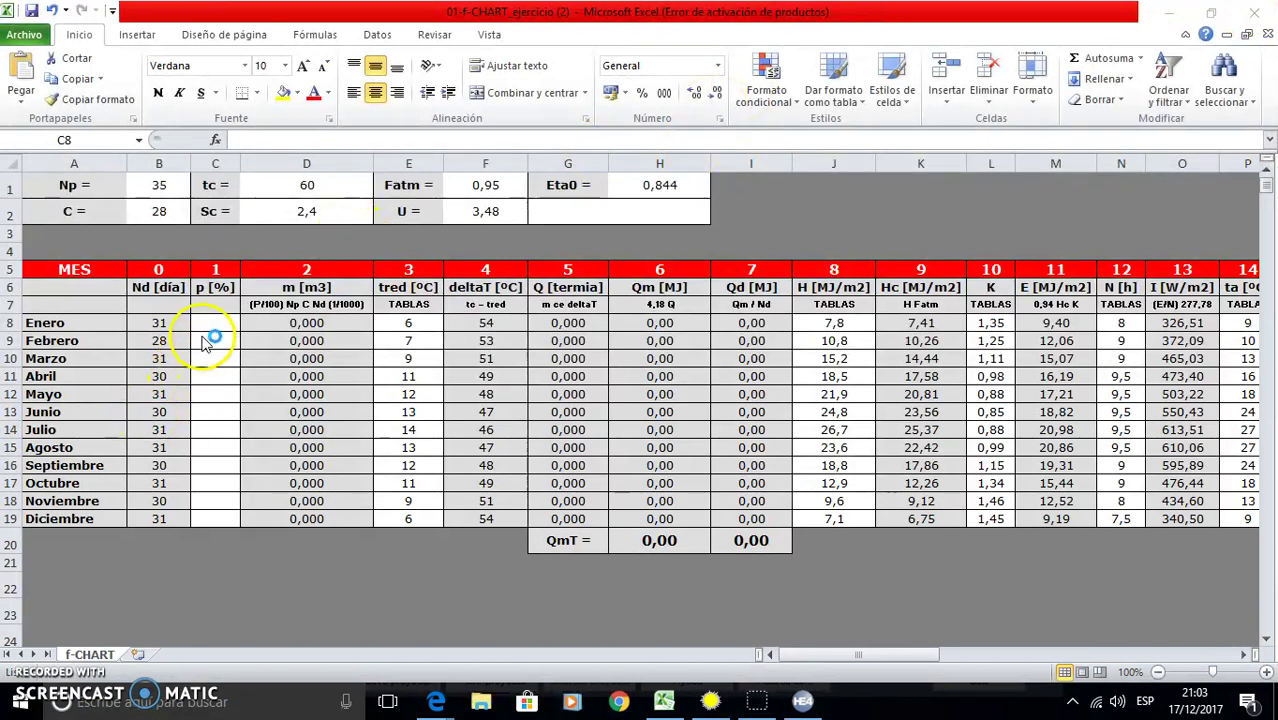
Enter the monthly percentages p for Enero, Febrero and Marzo as 75, 100 and 100
{"action": "left_click", "coordinate": [205, 324]}
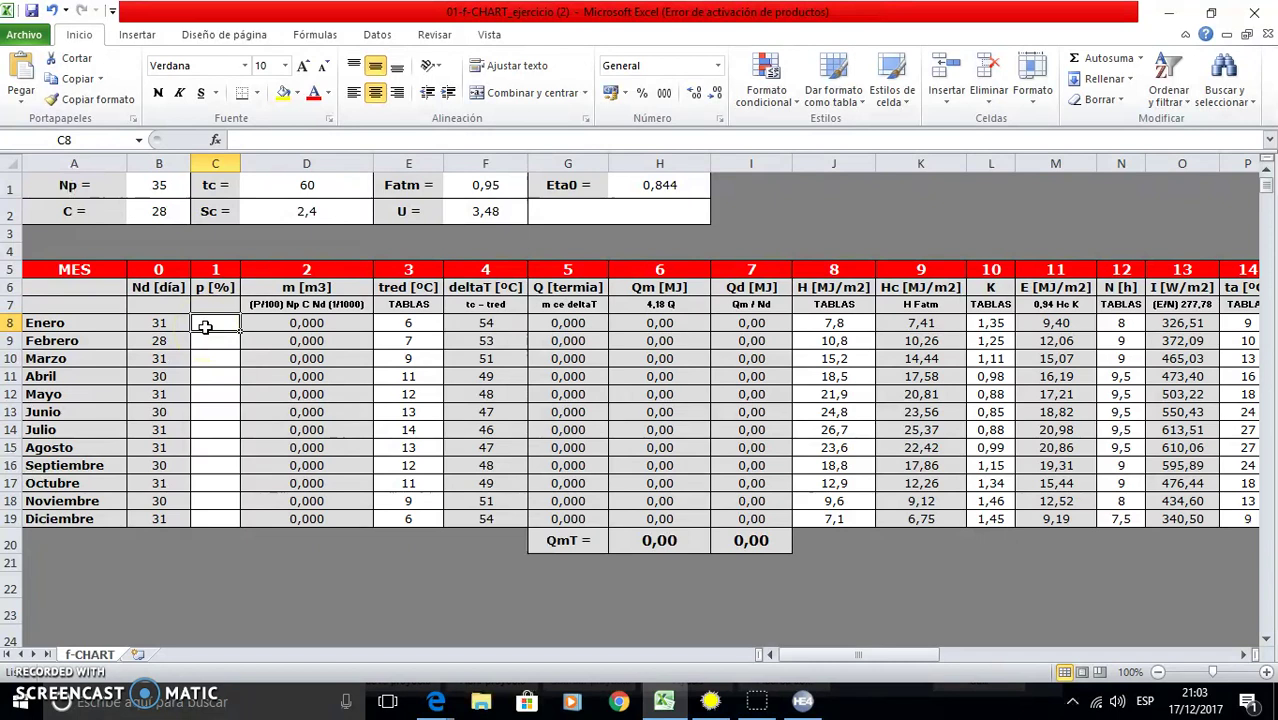
{"action": "type", "text": "75"}
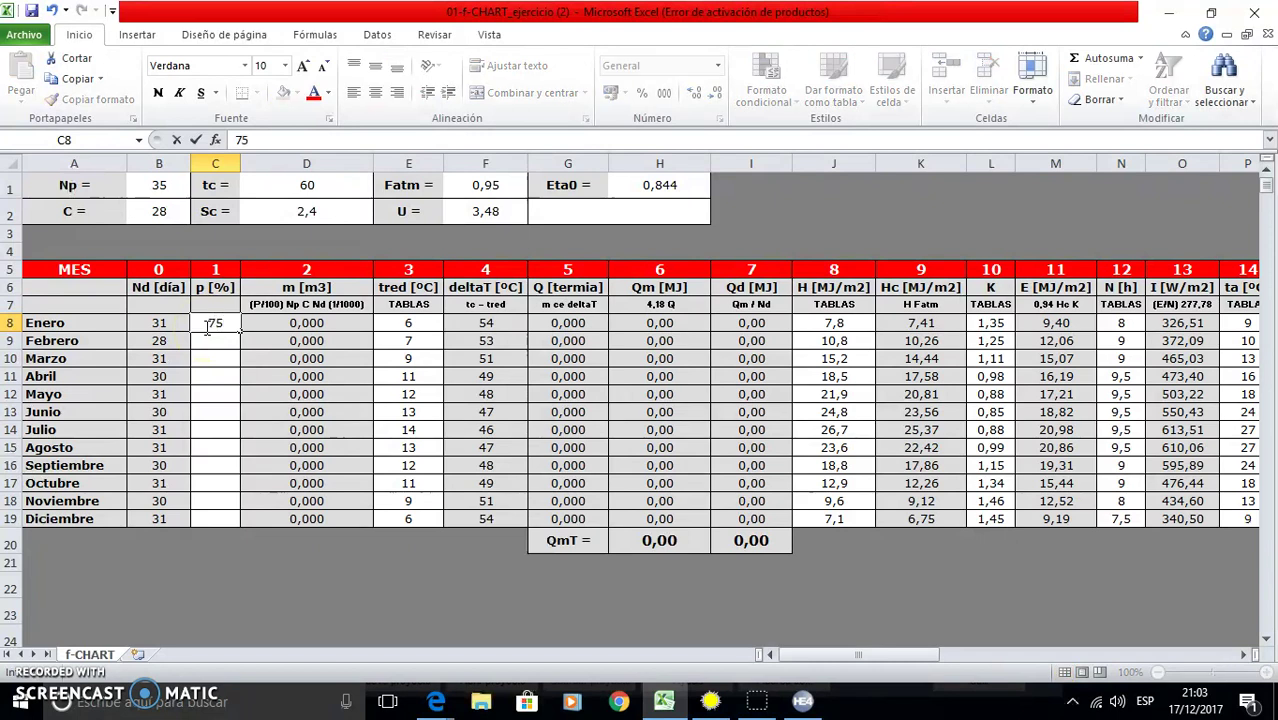
{"action": "key", "text": "Tab"}
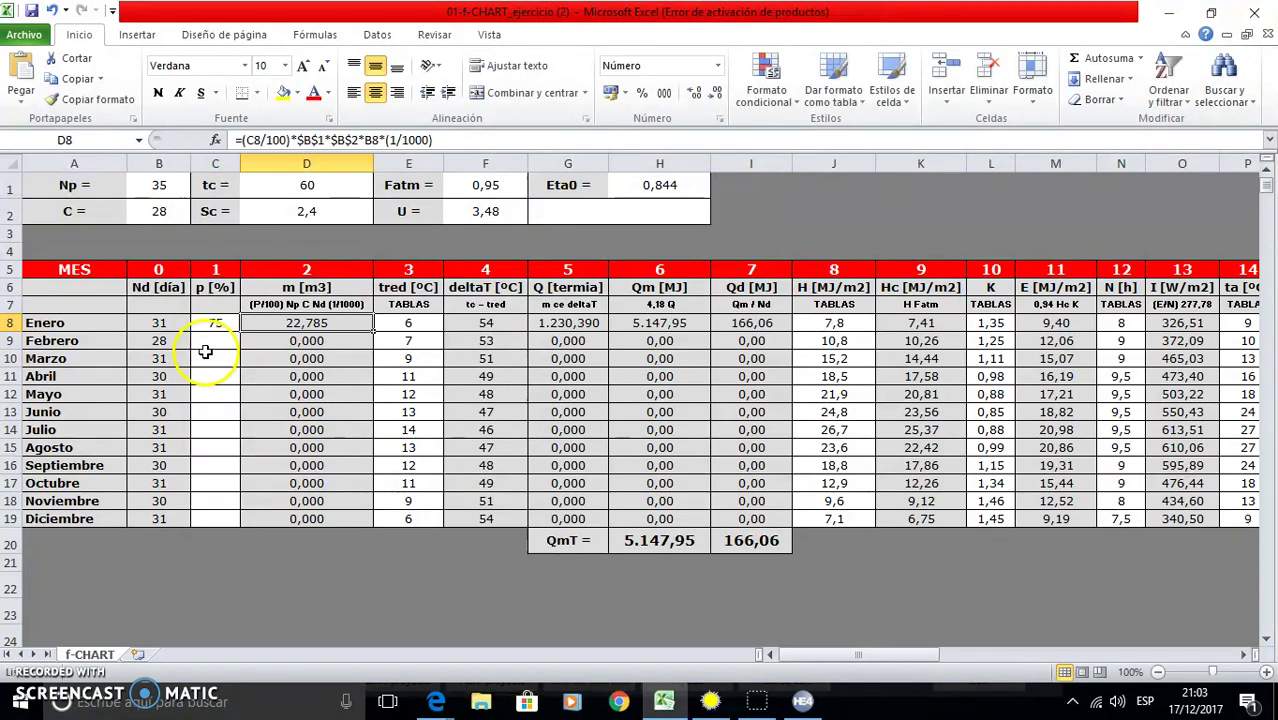
{"action": "left_click", "coordinate": [213, 344]}
{"action": "type", "text": "100"}
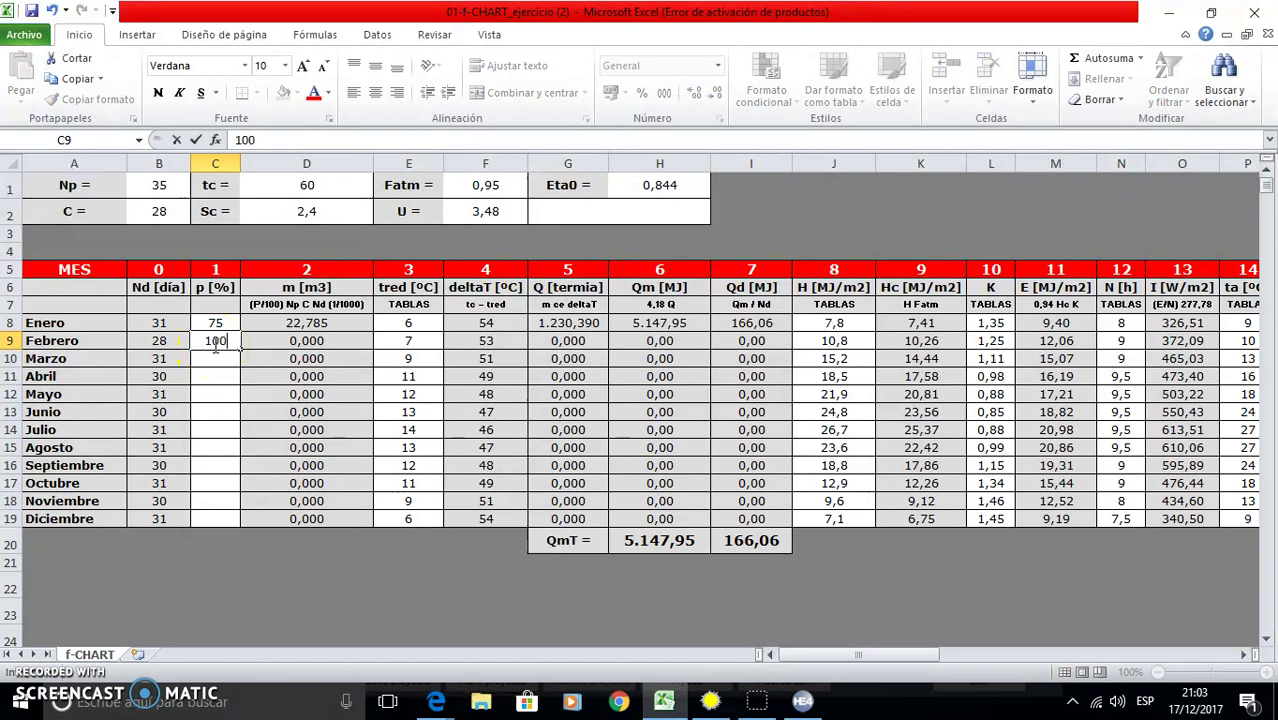
{"action": "key", "text": "Return"}
{"action": "type", "text": "100"}
{"action": "key", "text": "Return"}
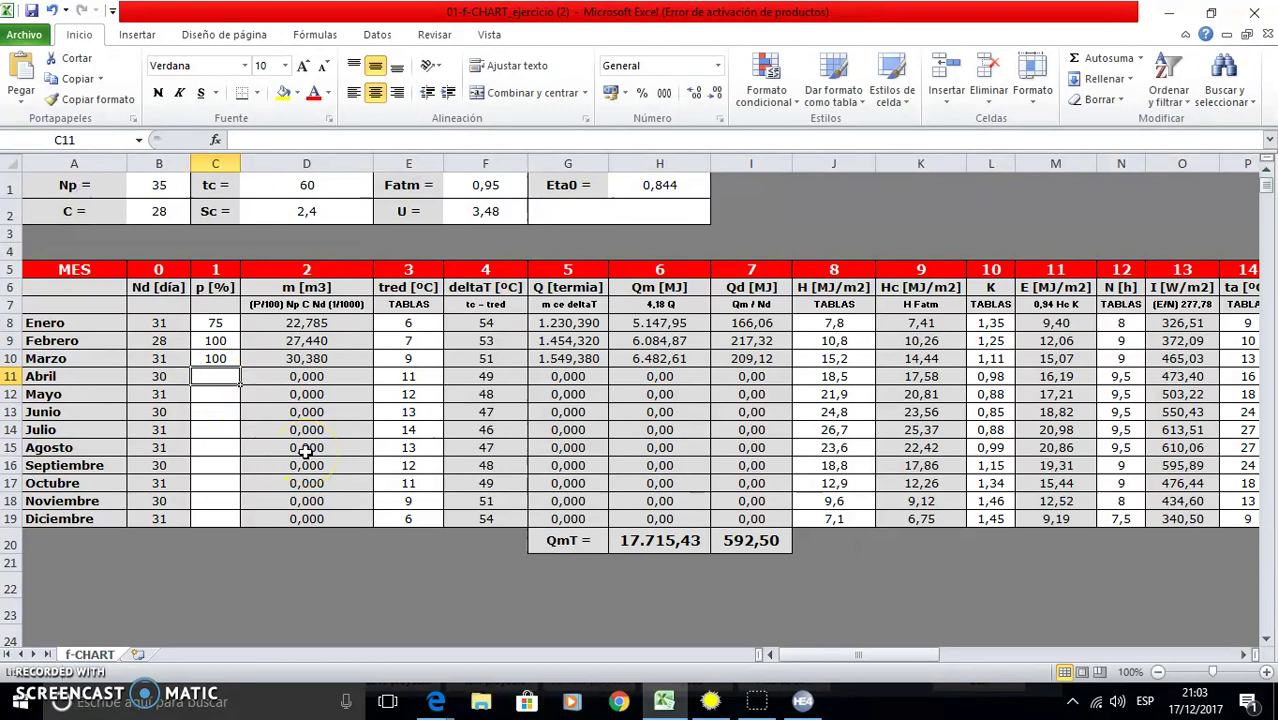
Enter the monthly percentage p as 90 for Abril and Mayo and 75 for Junio
{"action": "type", "text": "90"}
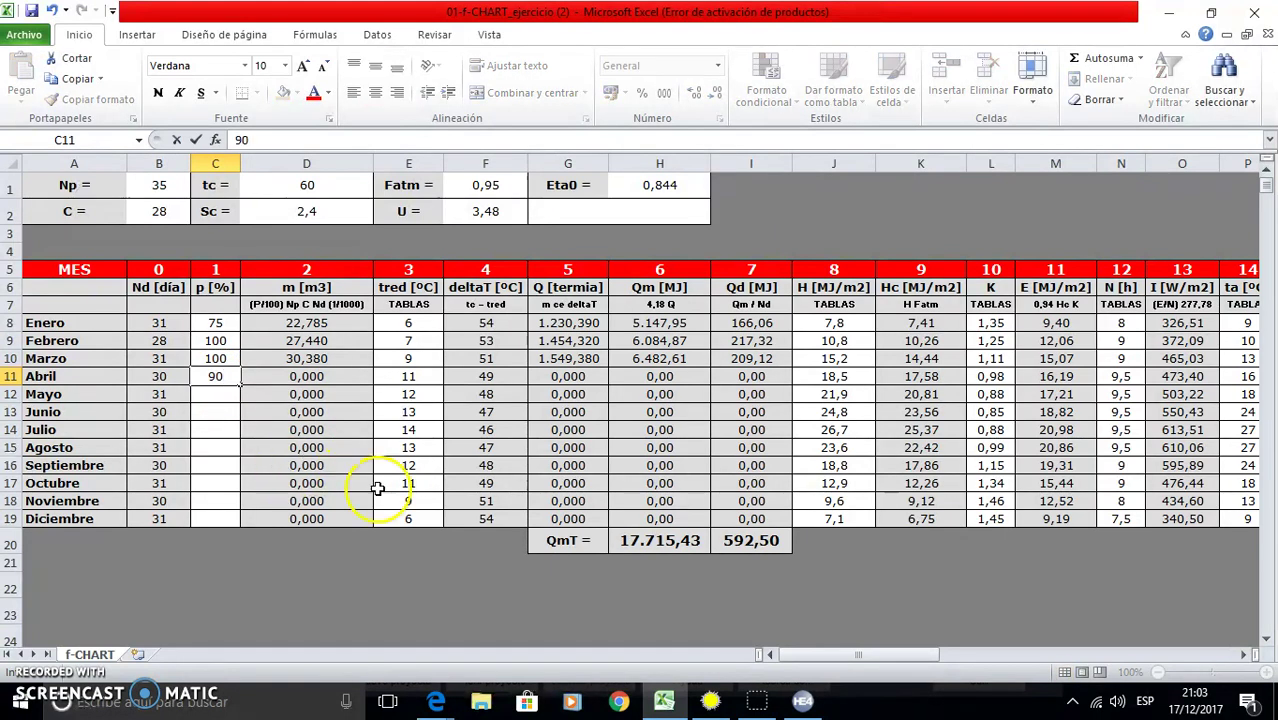
{"action": "left_click", "coordinate": [207, 393]}
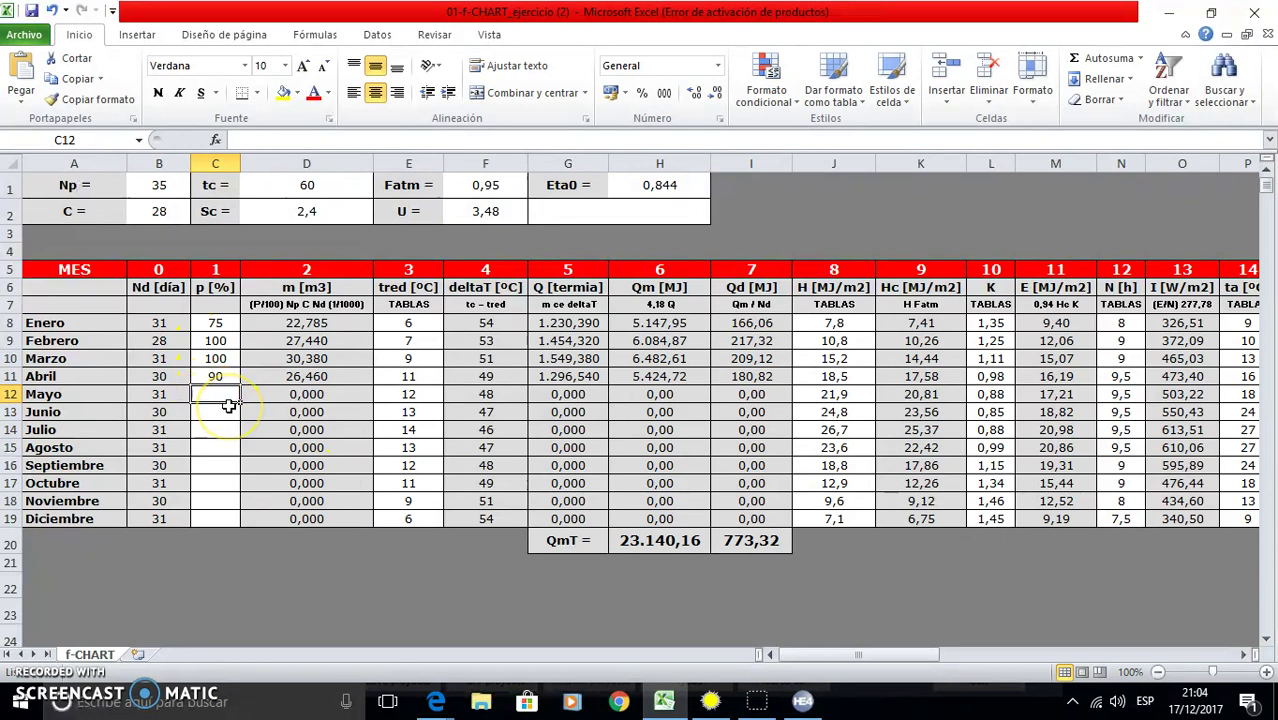
{"action": "type", "text": "90"}
{"action": "left_click", "coordinate": [228, 422]}
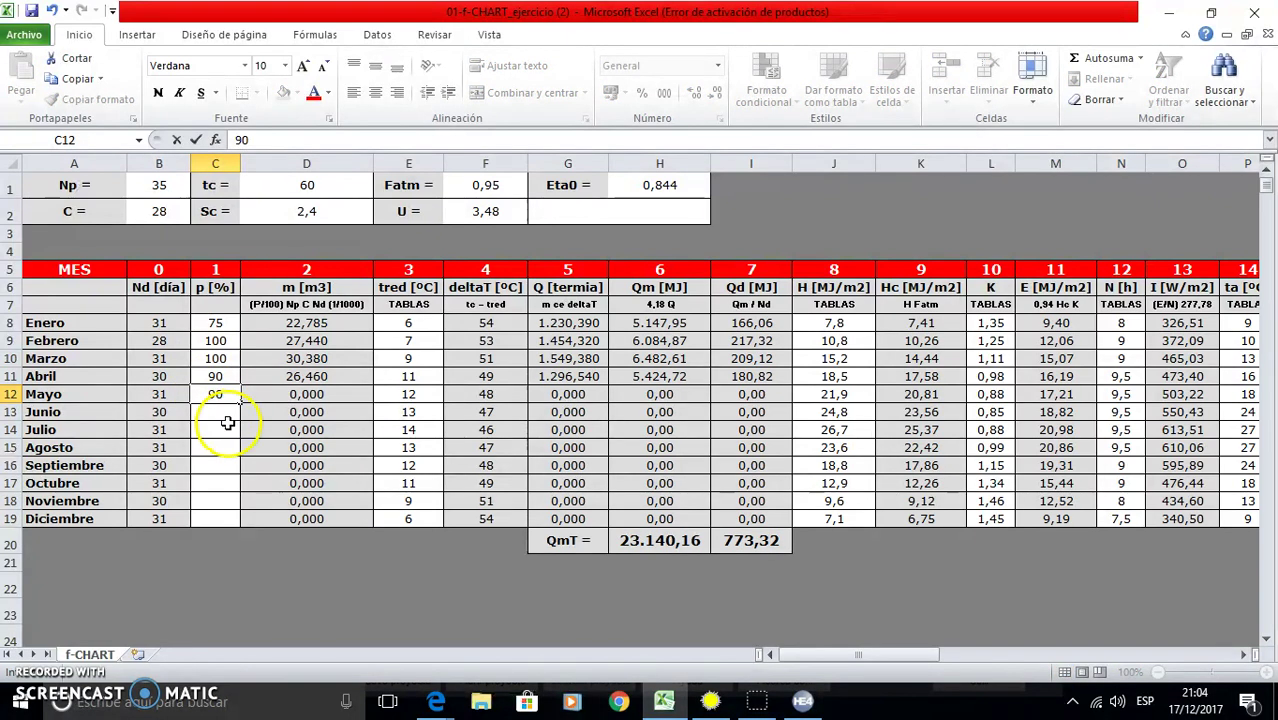
{"action": "left_click", "coordinate": [225, 416]}
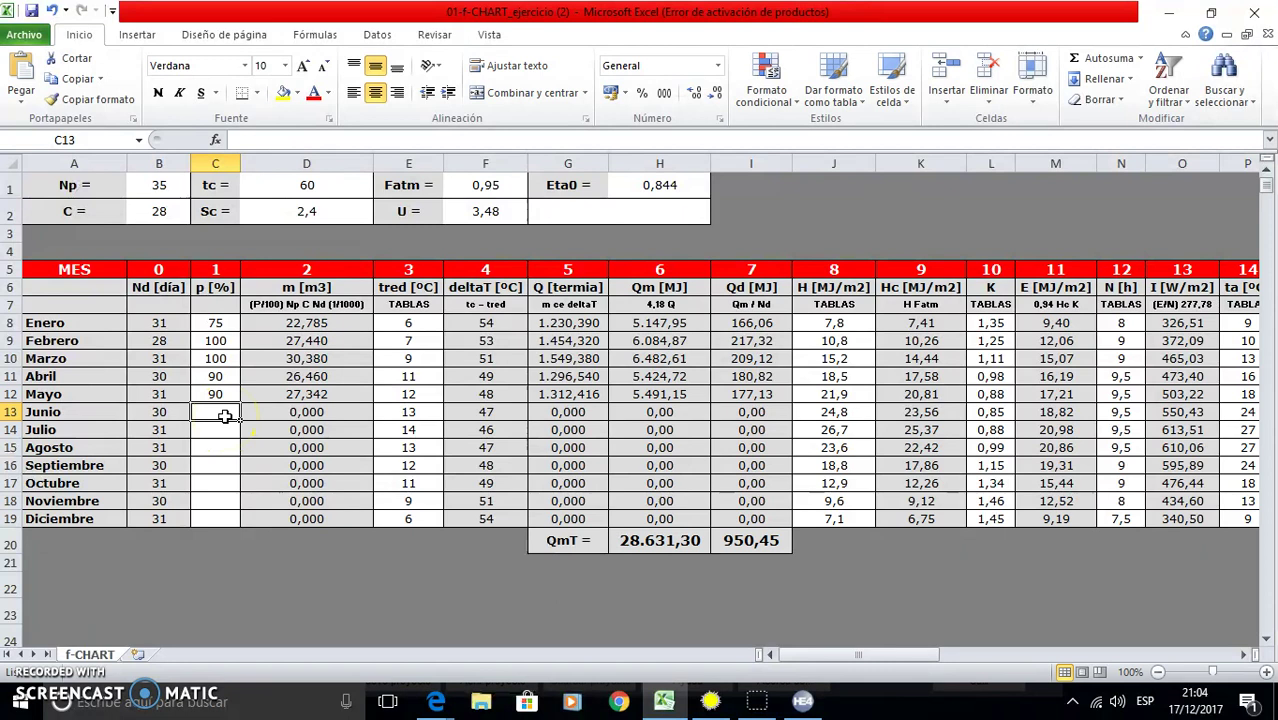
{"action": "type", "text": "75"}
Set the percentage p to 25 for both Julio and Agosto
{"action": "left_click", "coordinate": [222, 428]}
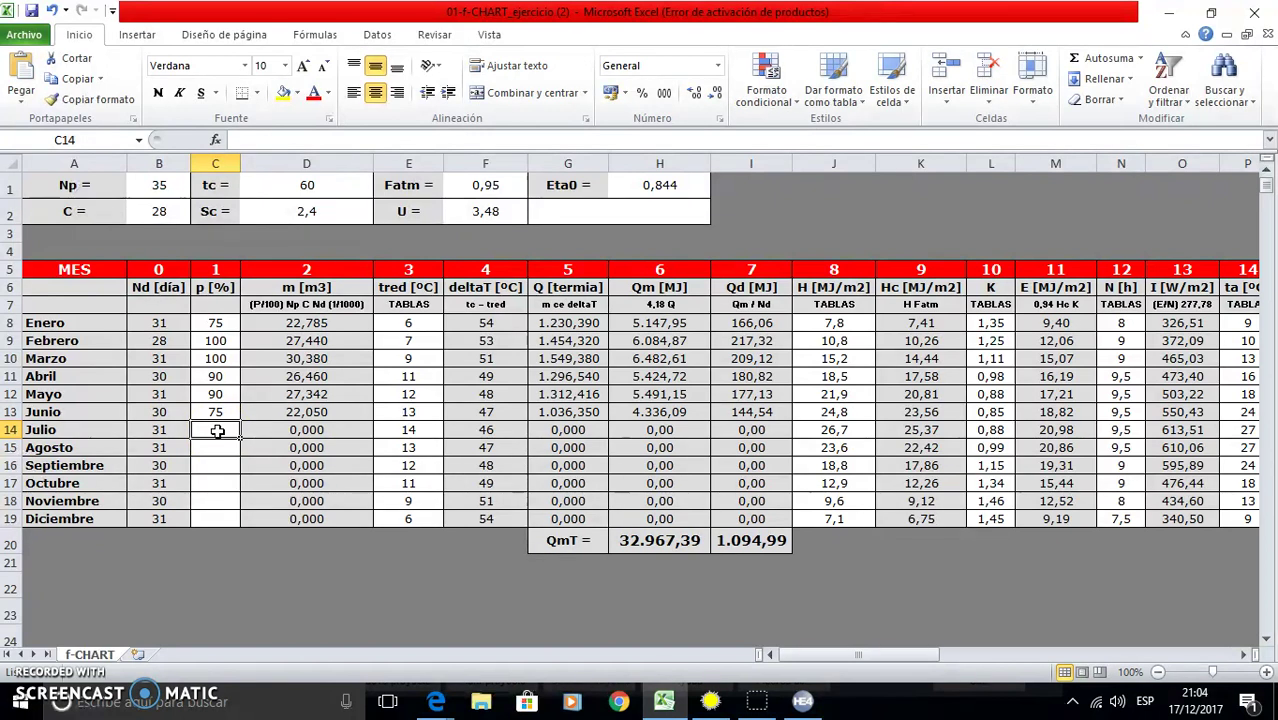
{"action": "type", "text": "25"}
{"action": "left_click", "coordinate": [216, 447]}
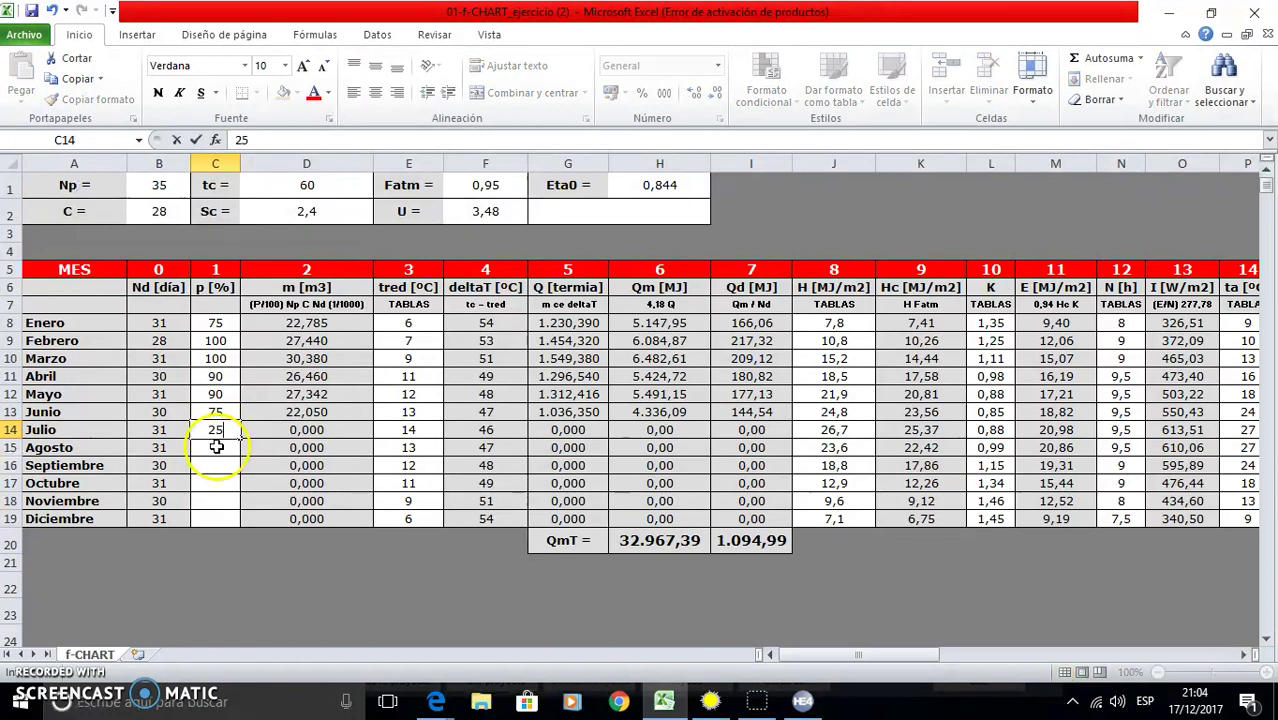
{"action": "type", "text": "25"}
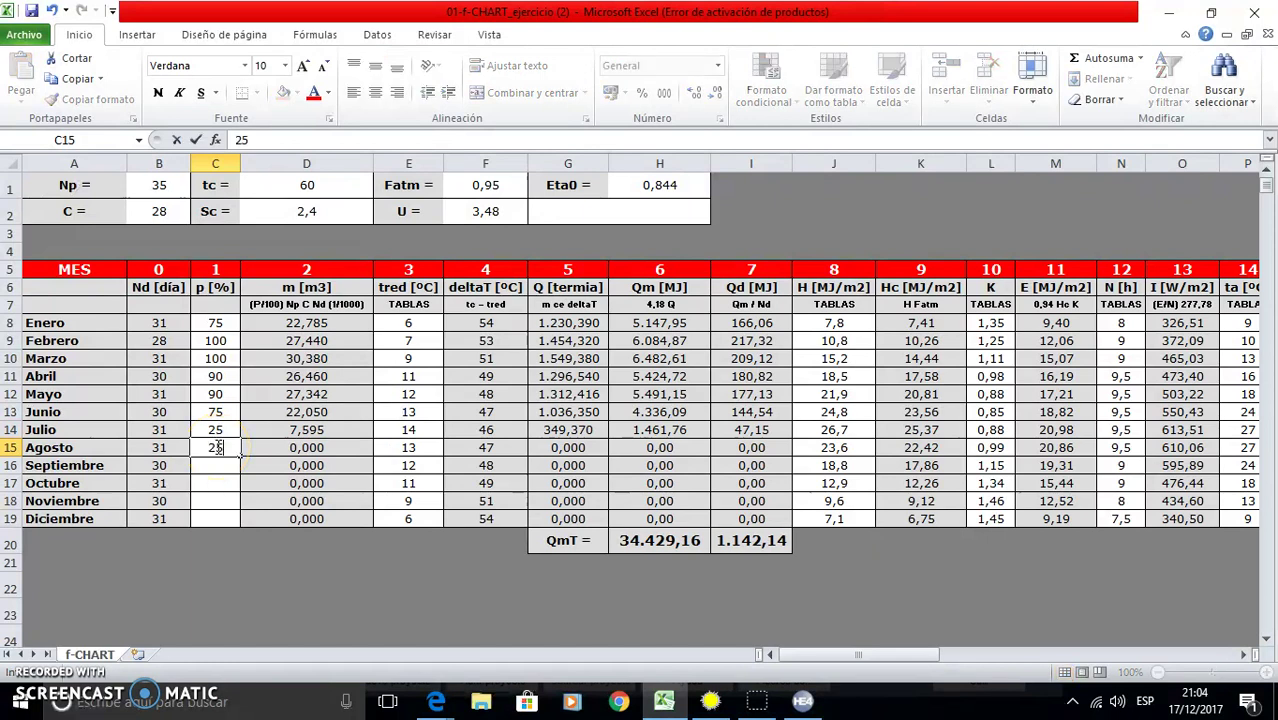
Fill in the percentage p for Septiembre to Diciembre with 50, 100, 100 and 75
{"action": "left_click", "coordinate": [217, 470]}
{"action": "left_click", "coordinate": [218, 484]}
{"action": "key", "text": "Return"}
{"action": "type", "text": "50"}
{"action": "left_click", "coordinate": [218, 484]}
{"action": "type", "text": "100"}
{"action": "left_click", "coordinate": [216, 501]}
{"action": "type", "text": "100"}
{"action": "left_click", "coordinate": [213, 516]}
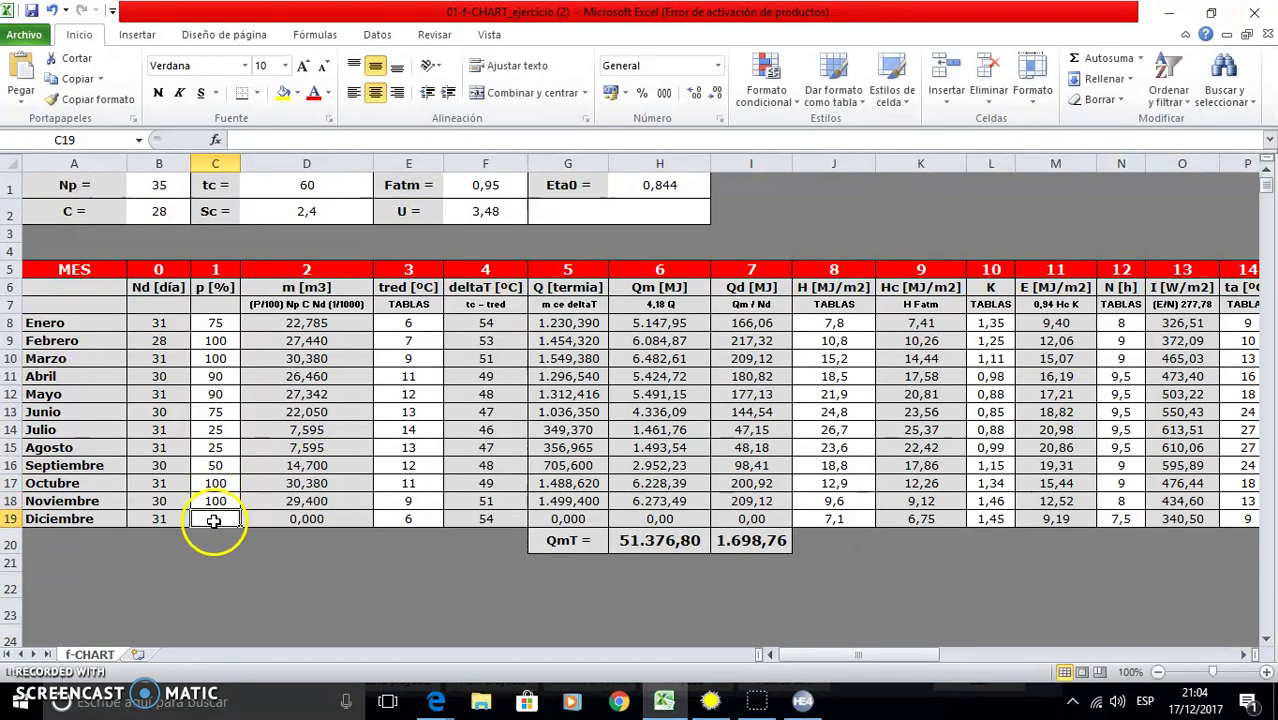
{"action": "type", "text": "75"}
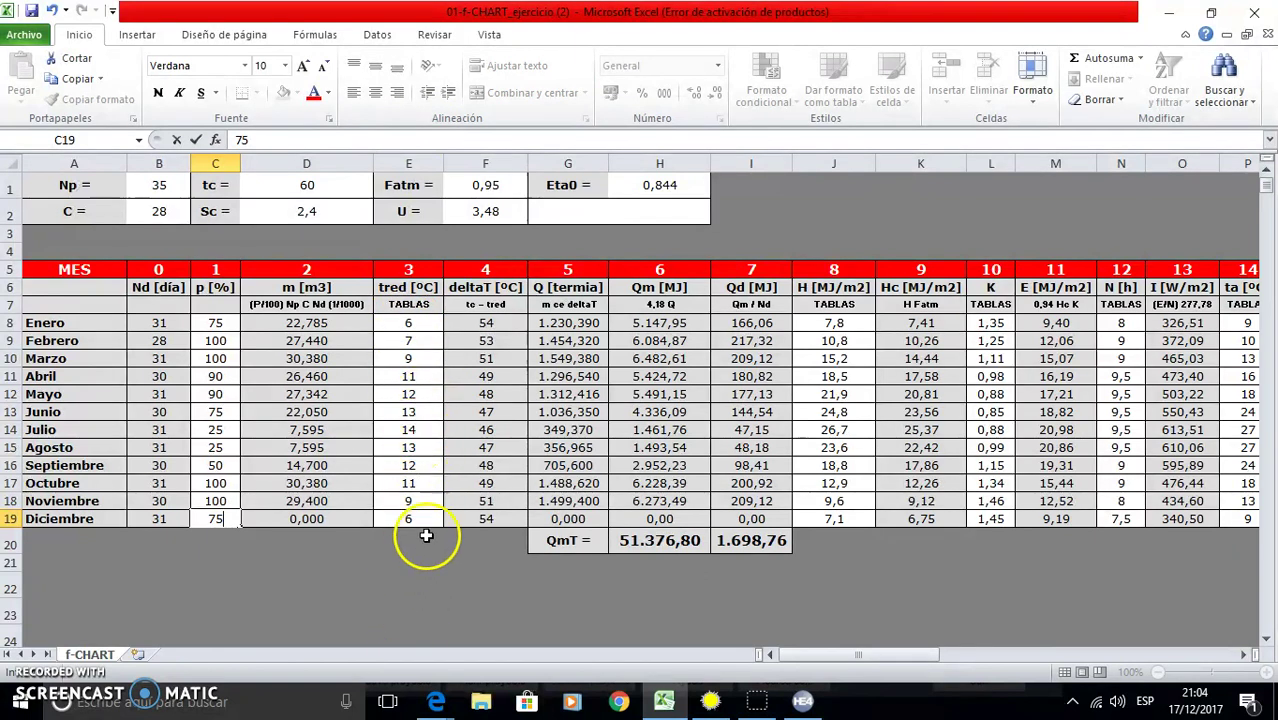
Review the collector parameters in the header block and the monthly percentages in column p
{"action": "left_click_drag", "start_coordinate": [797, 662], "coordinate": [802, 663]}
{"action": "left_click", "coordinate": [281, 279]}
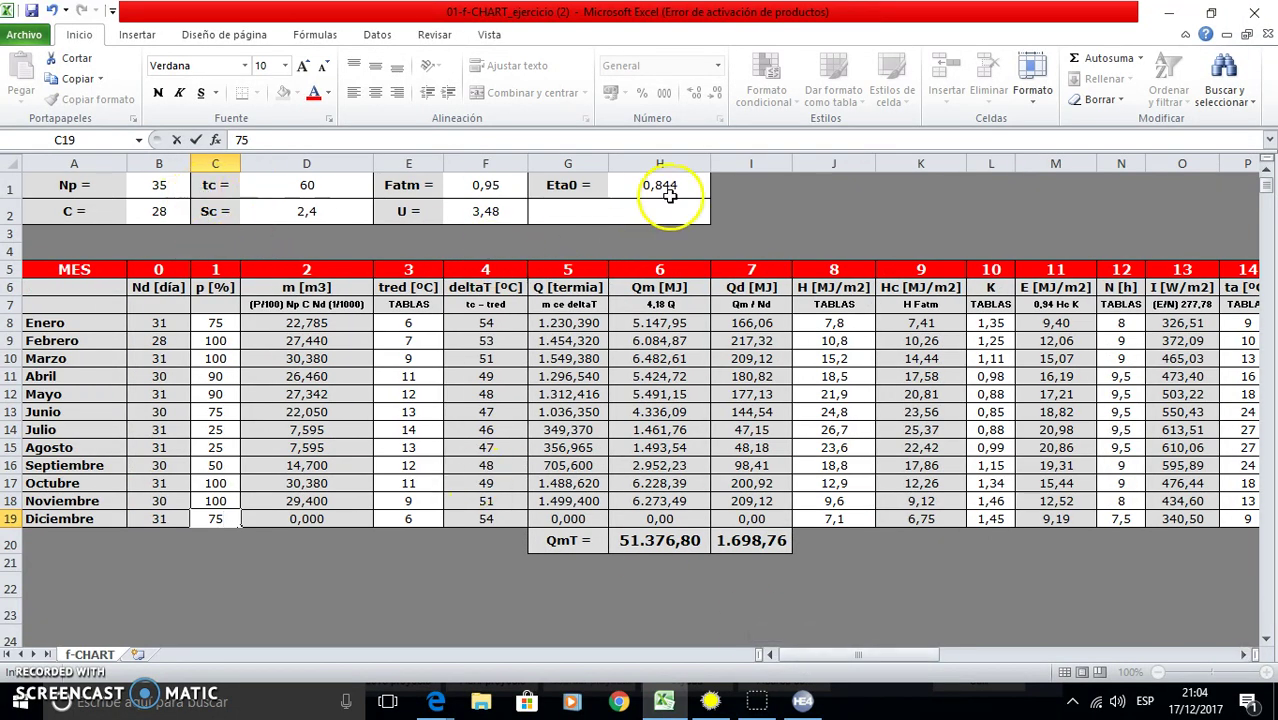
{"action": "left_click_drag", "start_coordinate": [470, 211], "coordinate": [614, 196]}
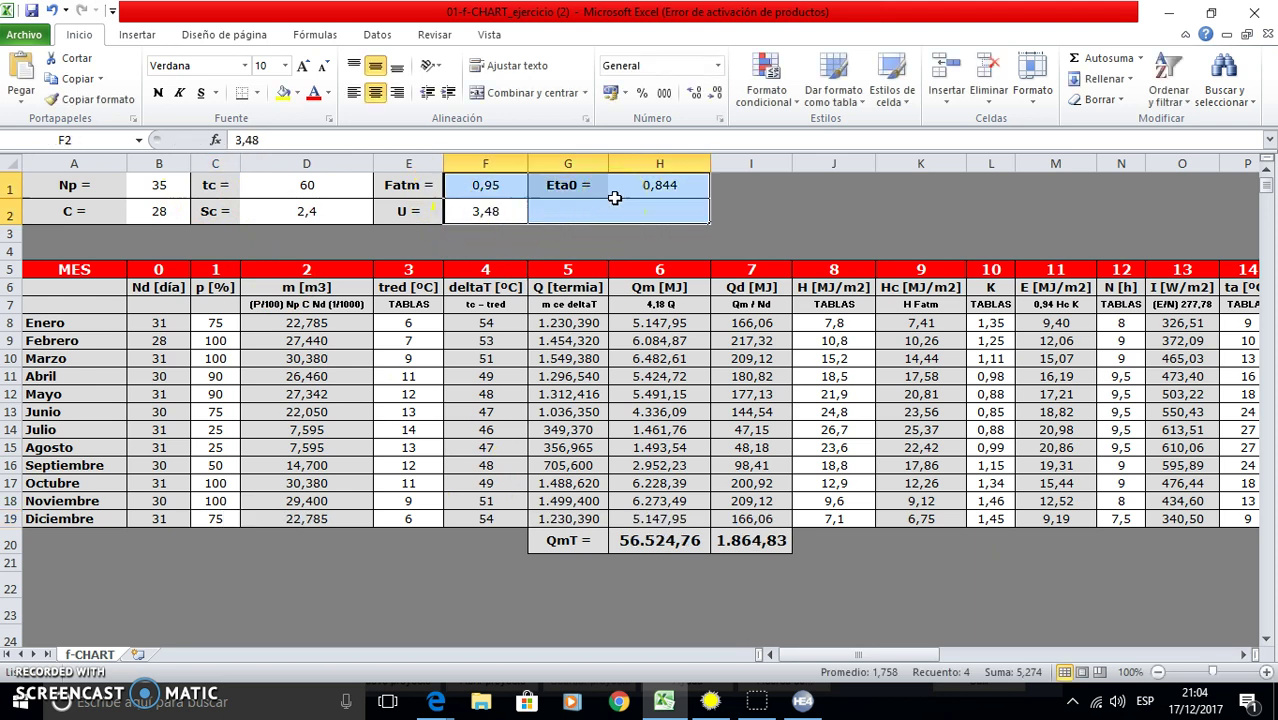
{"action": "left_click_drag", "start_coordinate": [196, 318], "coordinate": [215, 518]}
{"action": "left_click", "coordinate": [984, 634]}
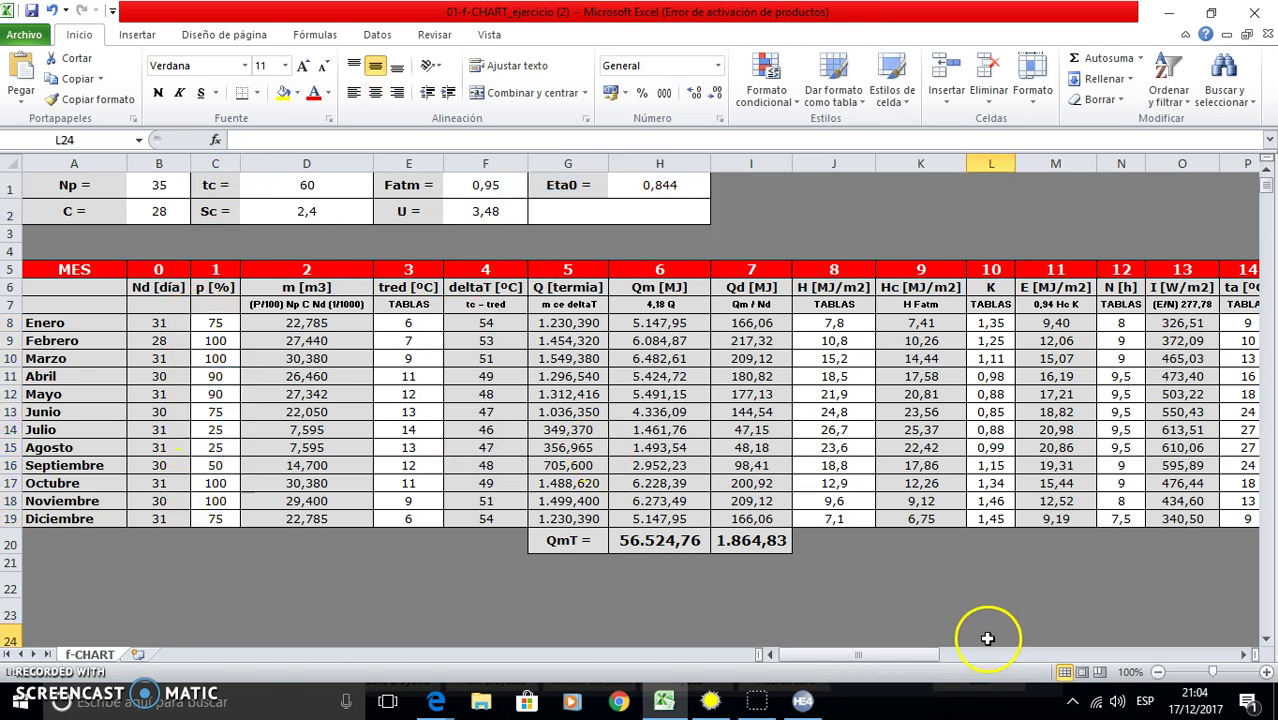
Examine the monthly solar fractions, especially Junio to Septiembre, and the rounded number of collectors in the results block
{"action": "left_click_drag", "start_coordinate": [893, 660], "coordinate": [1127, 642]}
{"action": "scroll", "coordinate": [800, 420], "scroll_direction": "down", "scroll_amount": 1}
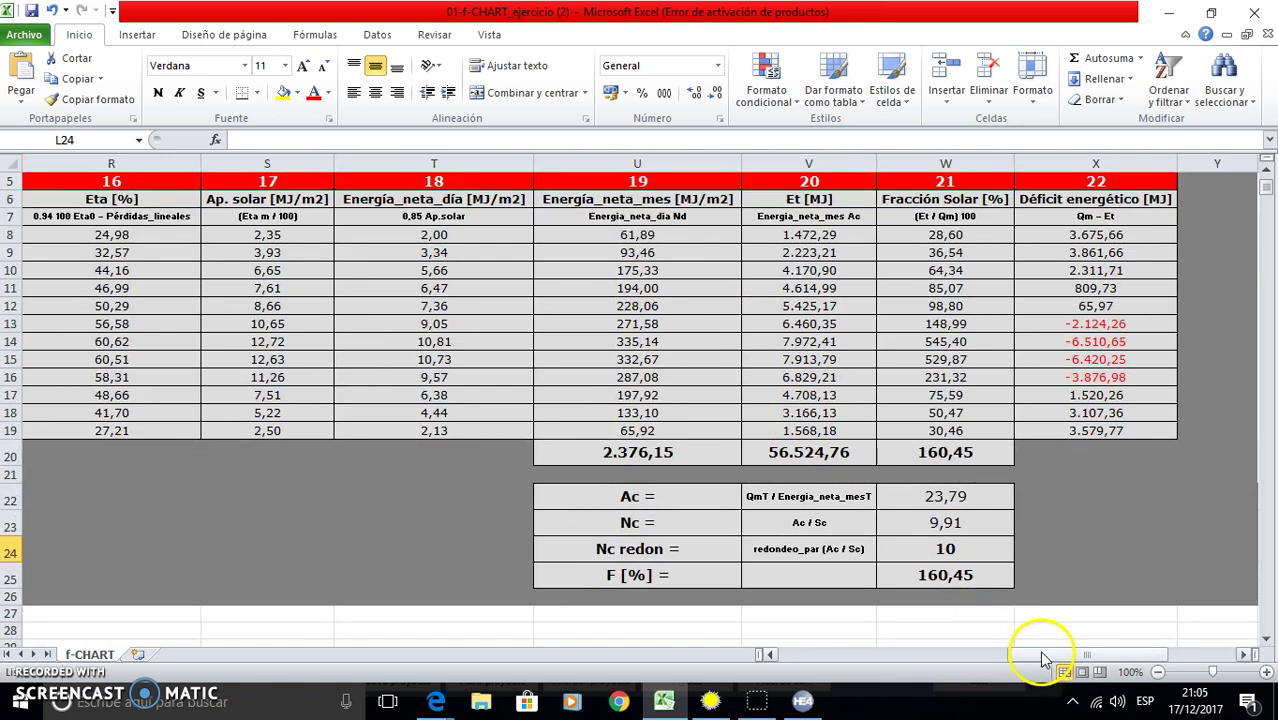
{"action": "left_click", "coordinate": [722, 708]}
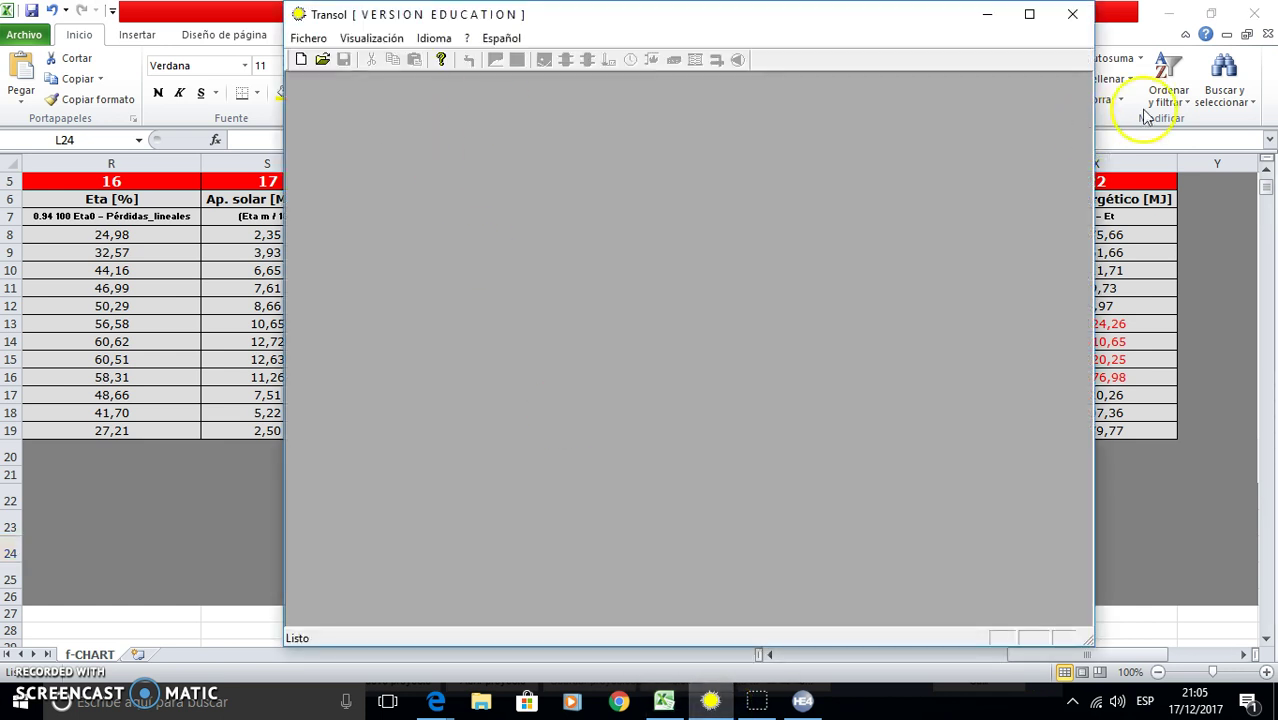
{"action": "left_click", "coordinate": [1204, 314]}
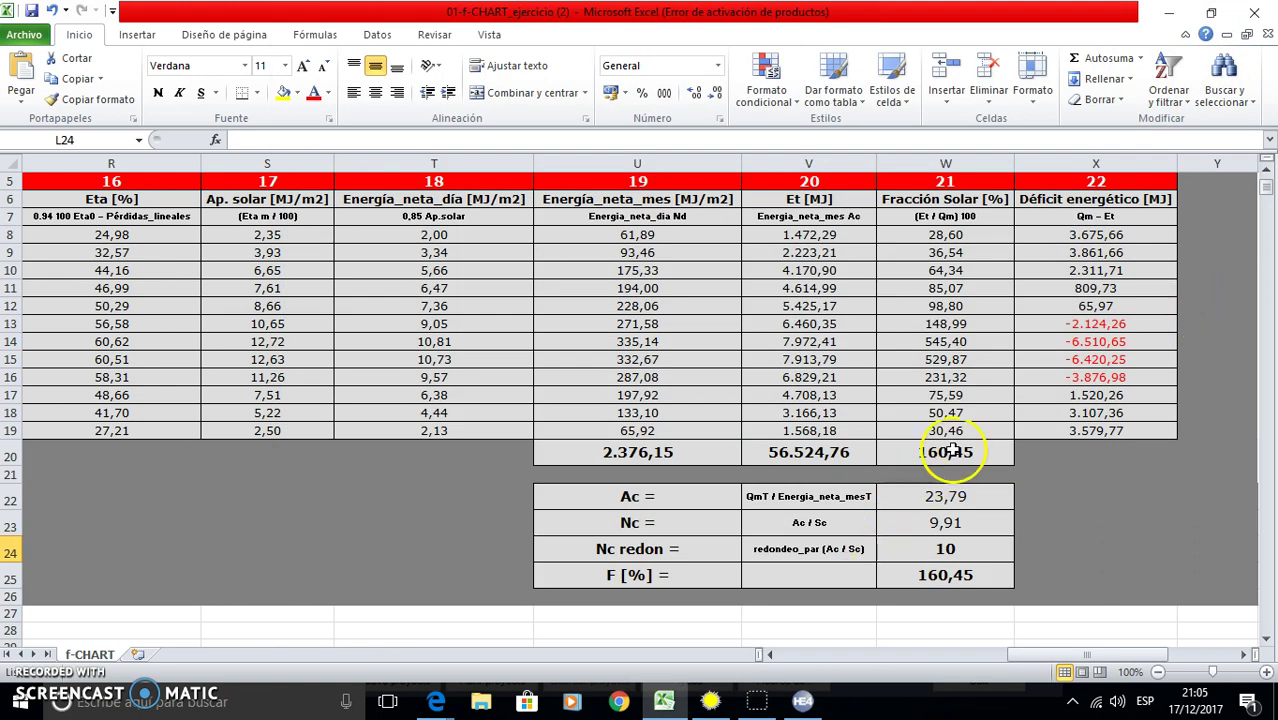
{"action": "left_click", "coordinate": [905, 550]}
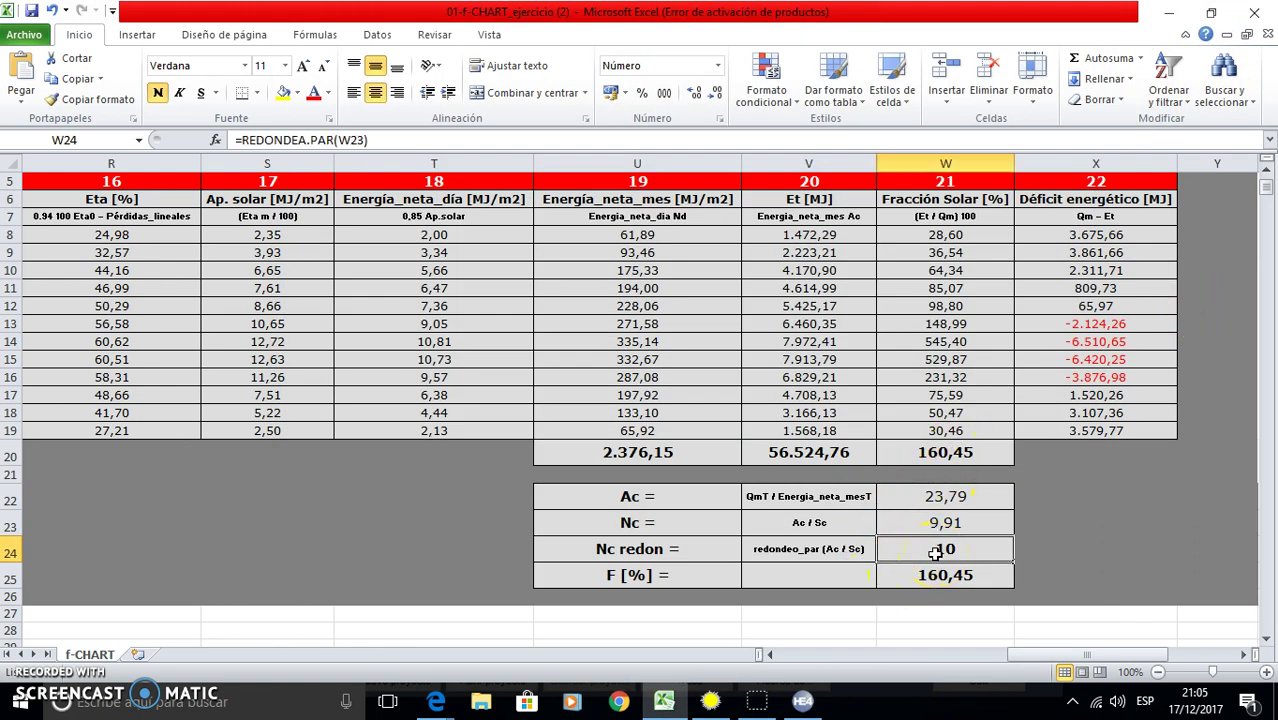
{"action": "left_click_drag", "start_coordinate": [985, 374], "coordinate": [933, 323]}
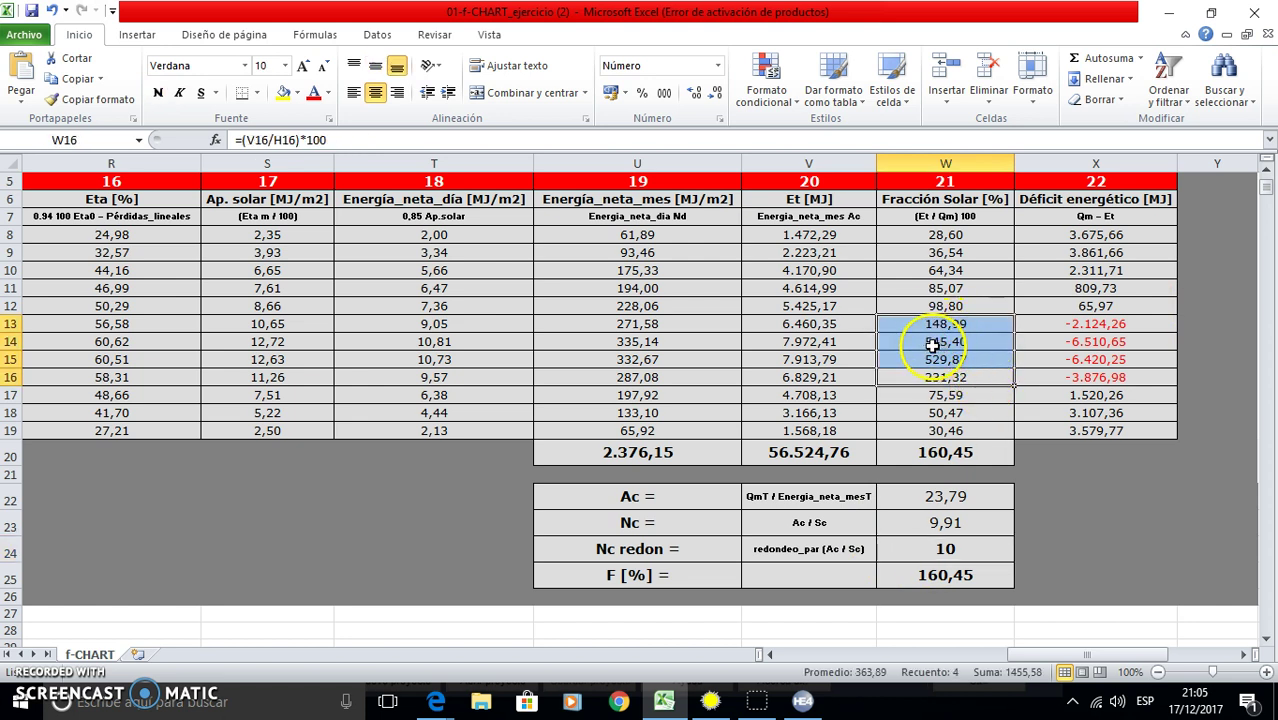
{"action": "left_click", "coordinate": [935, 341]}
{"action": "left_click", "coordinate": [926, 358]}
{"action": "left_click", "coordinate": [921, 342]}
{"action": "left_click", "coordinate": [918, 360]}
{"action": "left_click", "coordinate": [913, 373]}
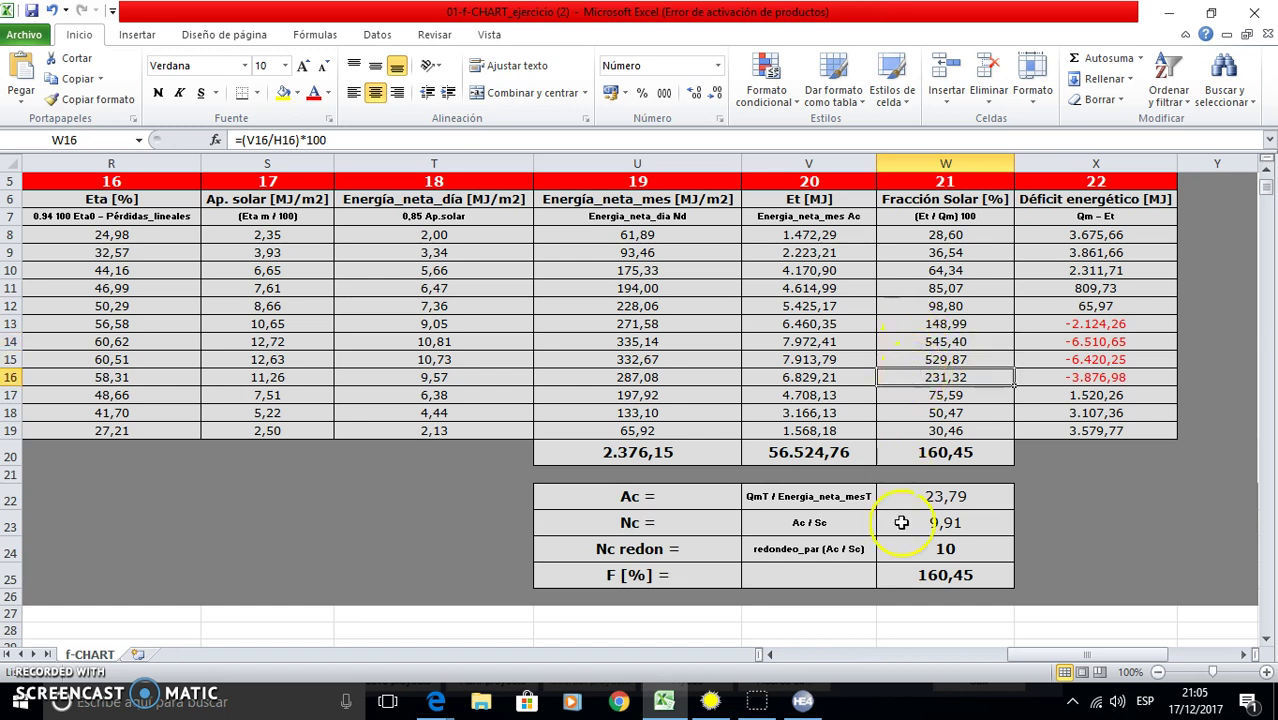
{"action": "left_click", "coordinate": [921, 547]}
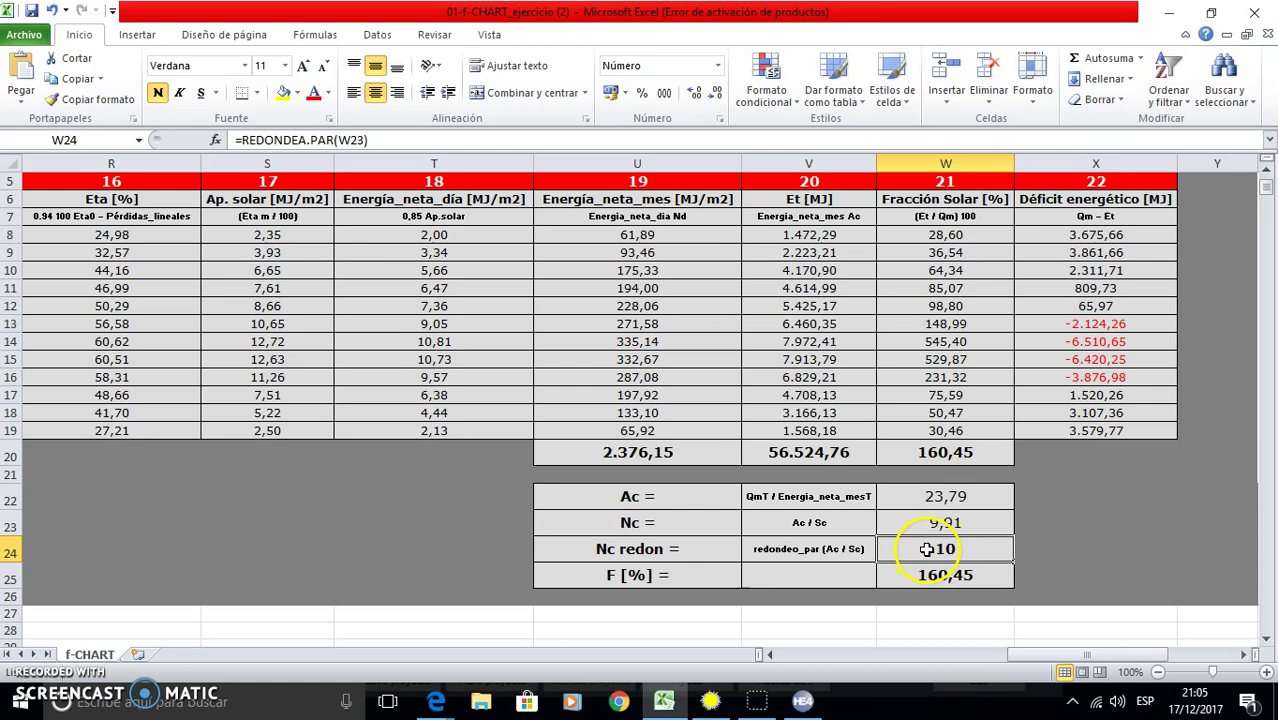
Switch to Transol, start a new project and set the main system type to Multivivienda
{"action": "mouse_move", "coordinate": [711, 704]}
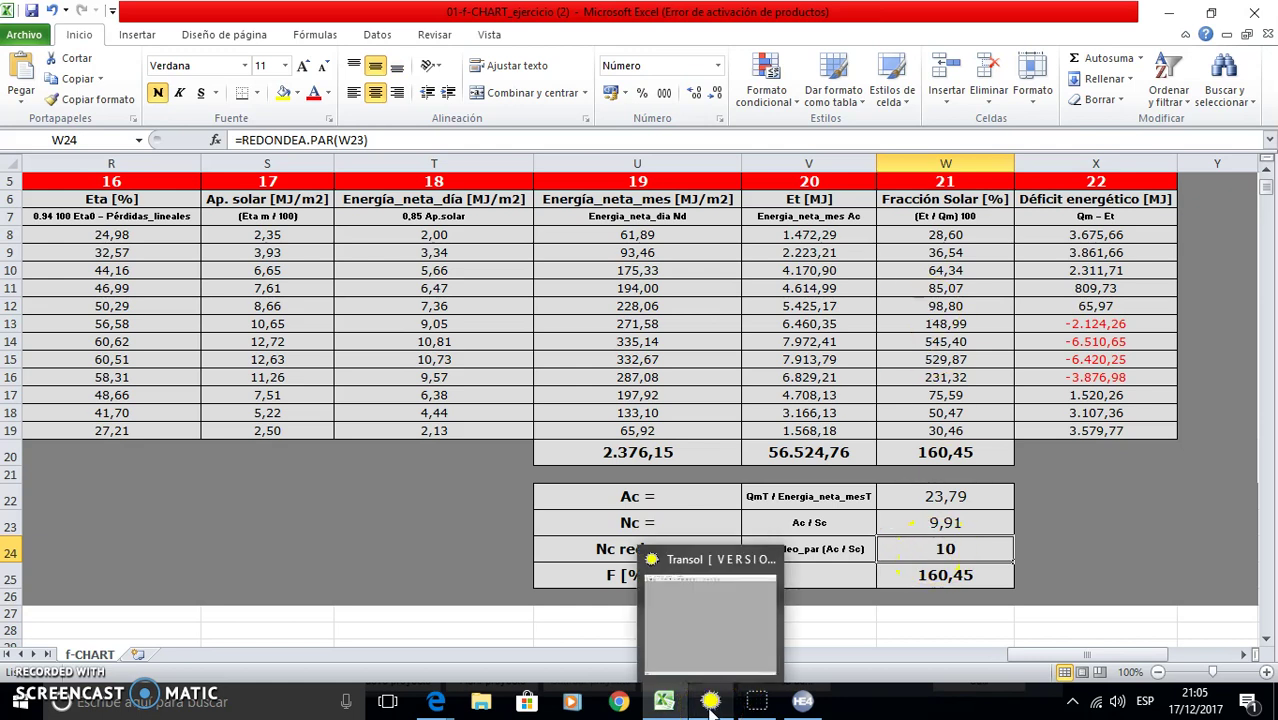
{"action": "left_click", "coordinate": [711, 704]}
{"action": "left_click", "coordinate": [300, 61]}
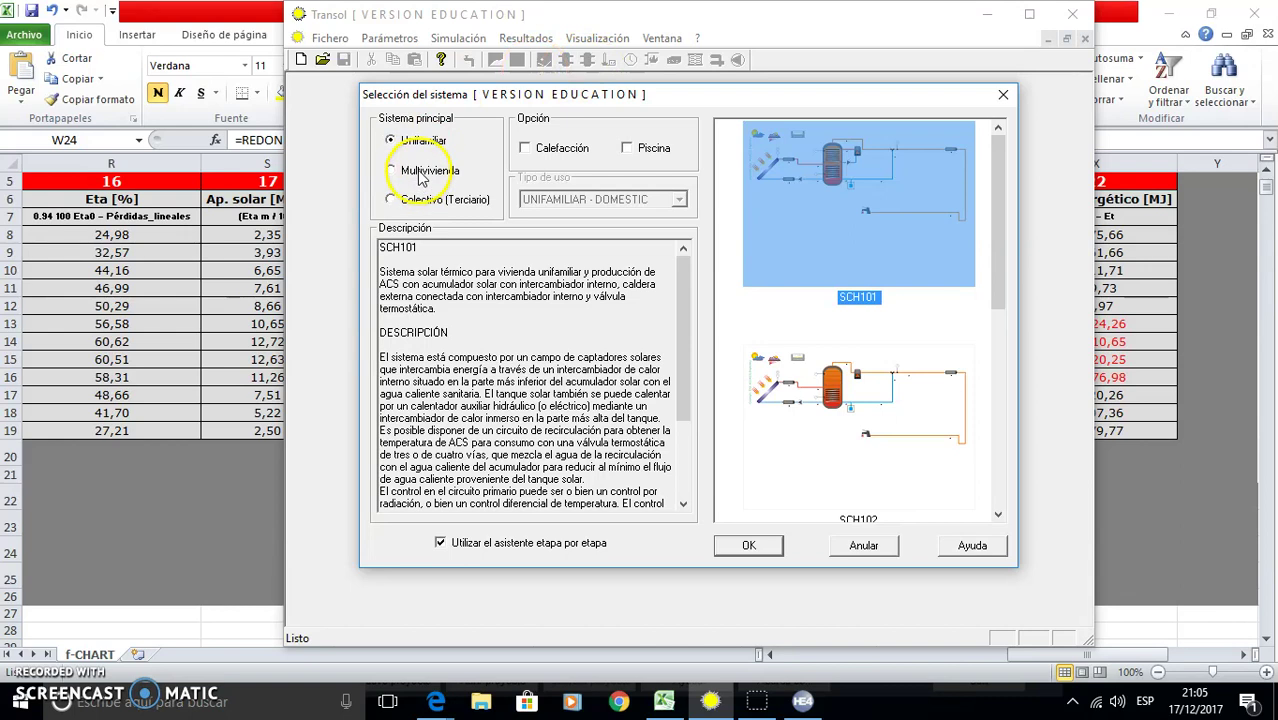
{"action": "left_click", "coordinate": [421, 172]}
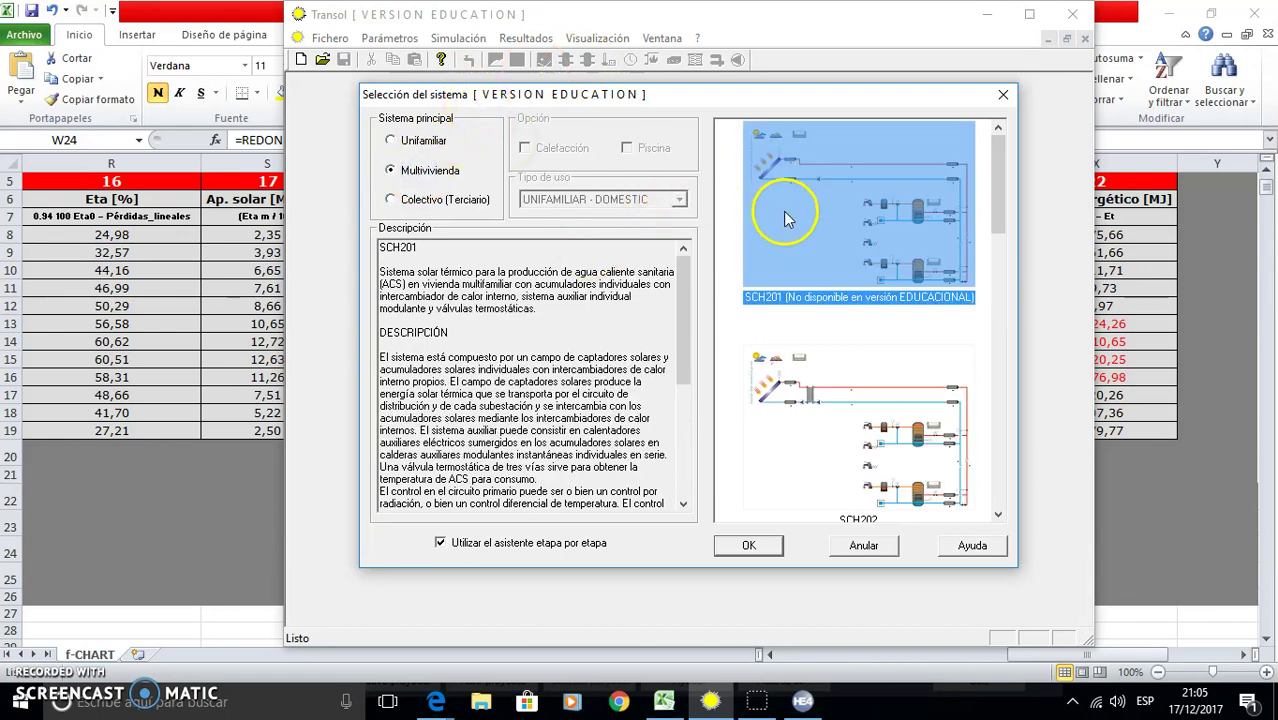
Compare the multi-dwelling system schemes and select SCH202
{"action": "scroll", "coordinate": [857, 290], "scroll_direction": "down", "scroll_amount": 2}
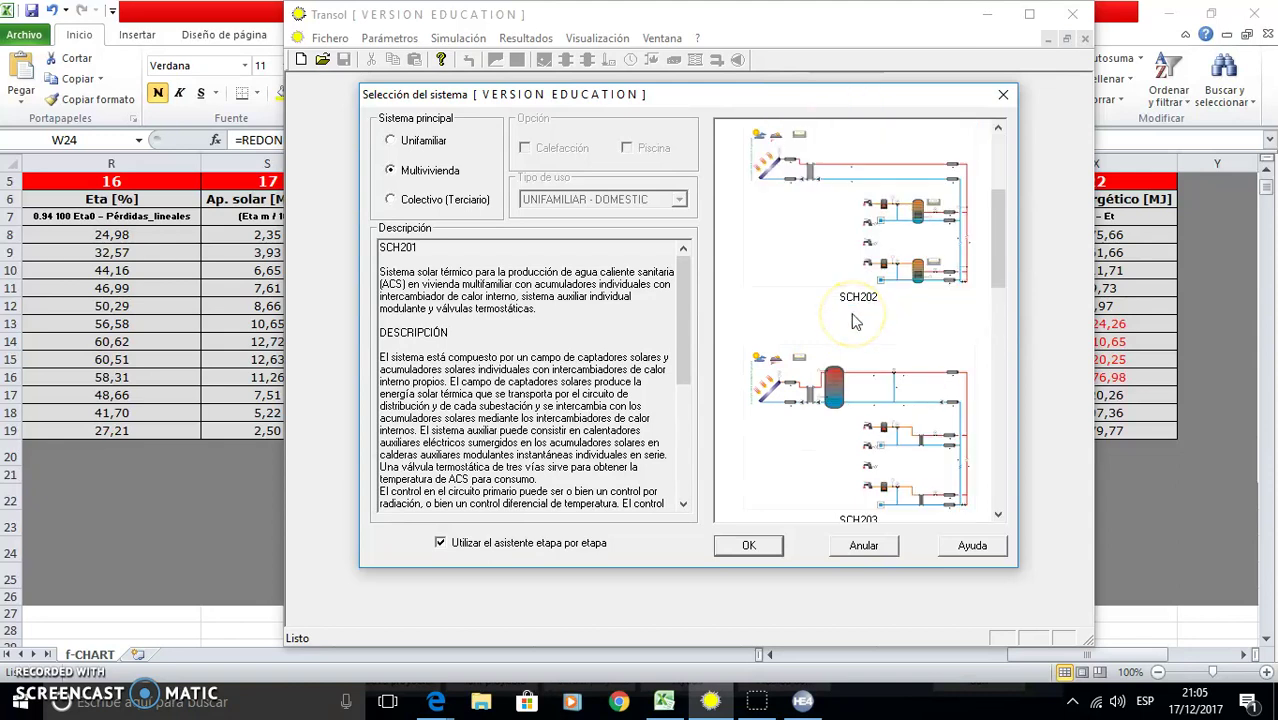
{"action": "left_click", "coordinate": [998, 152]}
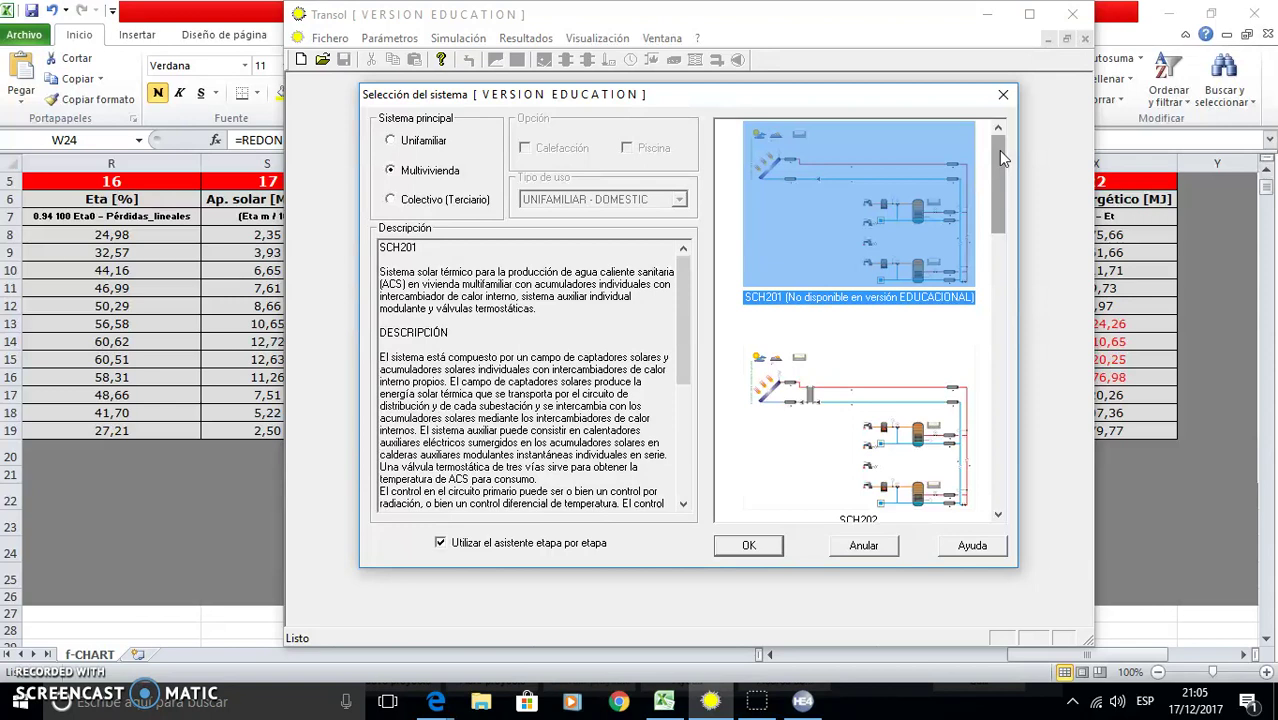
{"action": "left_click", "coordinate": [1001, 233]}
{"action": "left_click_drag", "start_coordinate": [999, 229], "coordinate": [985, 290]}
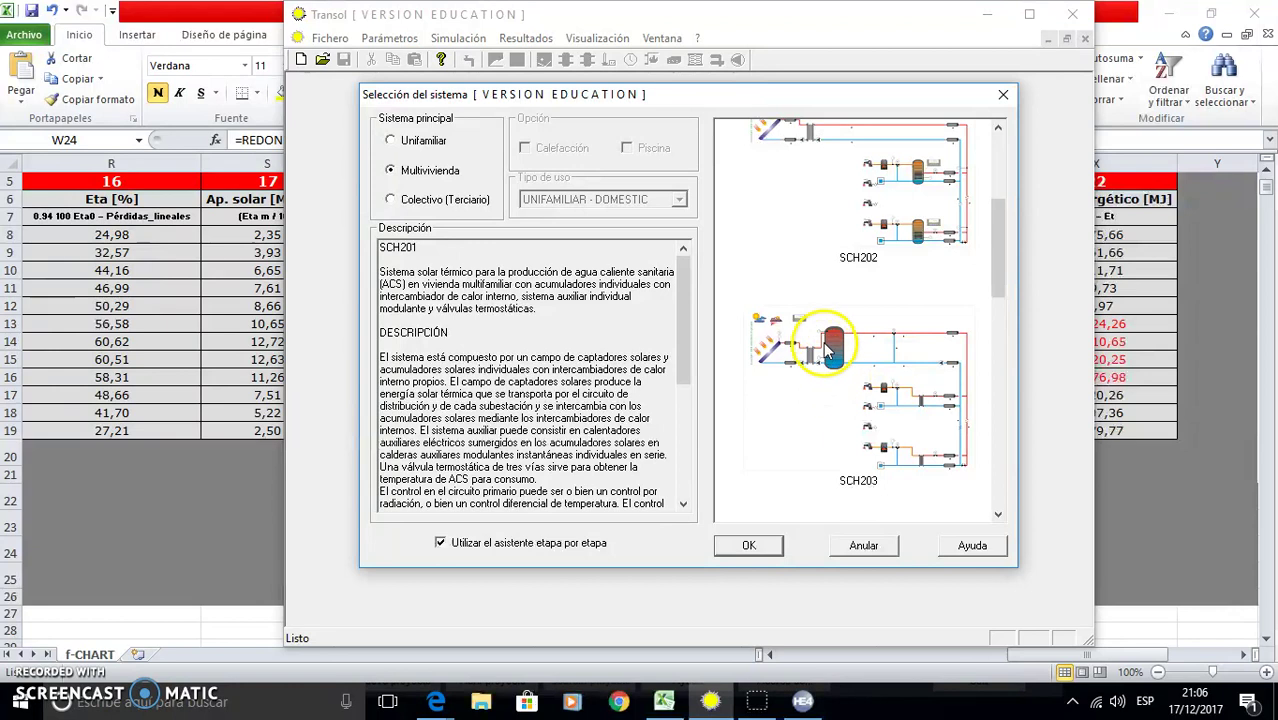
{"action": "left_click_drag", "start_coordinate": [998, 226], "coordinate": [994, 190]}
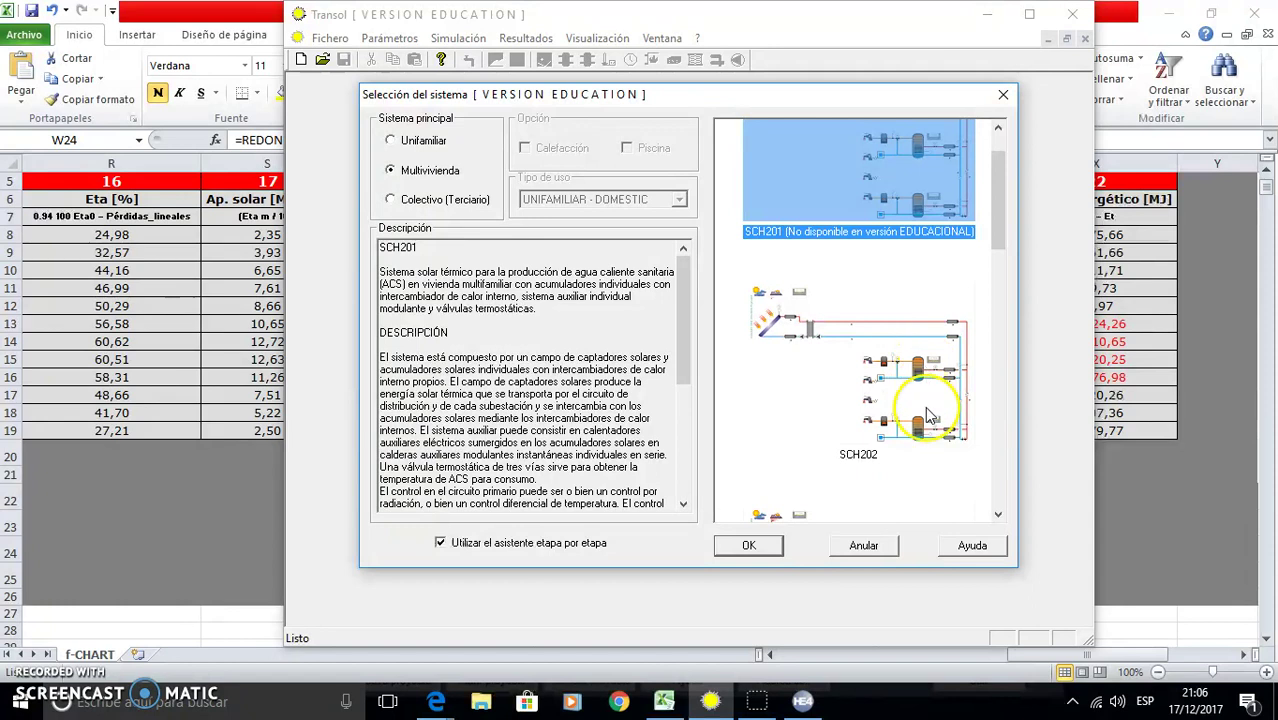
{"action": "left_click", "coordinate": [884, 392]}
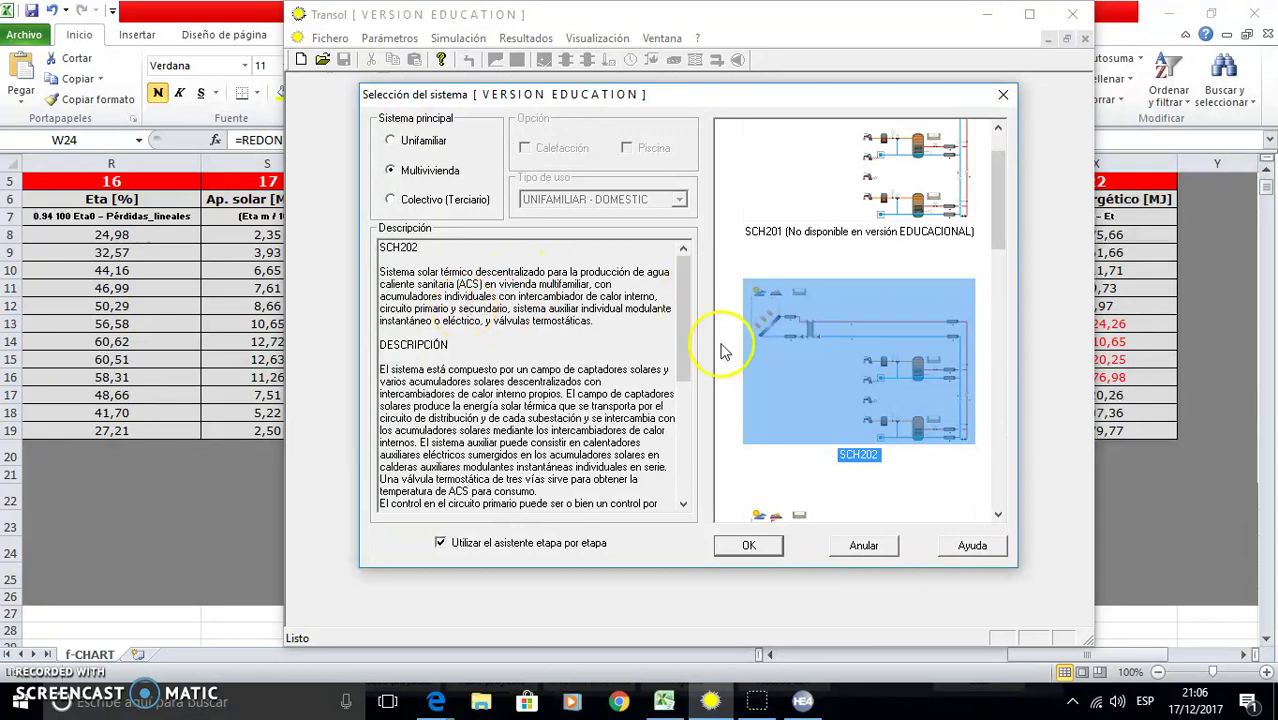
Confirm the SCH202 system, accept the Adobe licence agreement and set the simulation's weather data to ES-Madrid-Barajas
{"action": "left_click", "coordinate": [736, 539]}
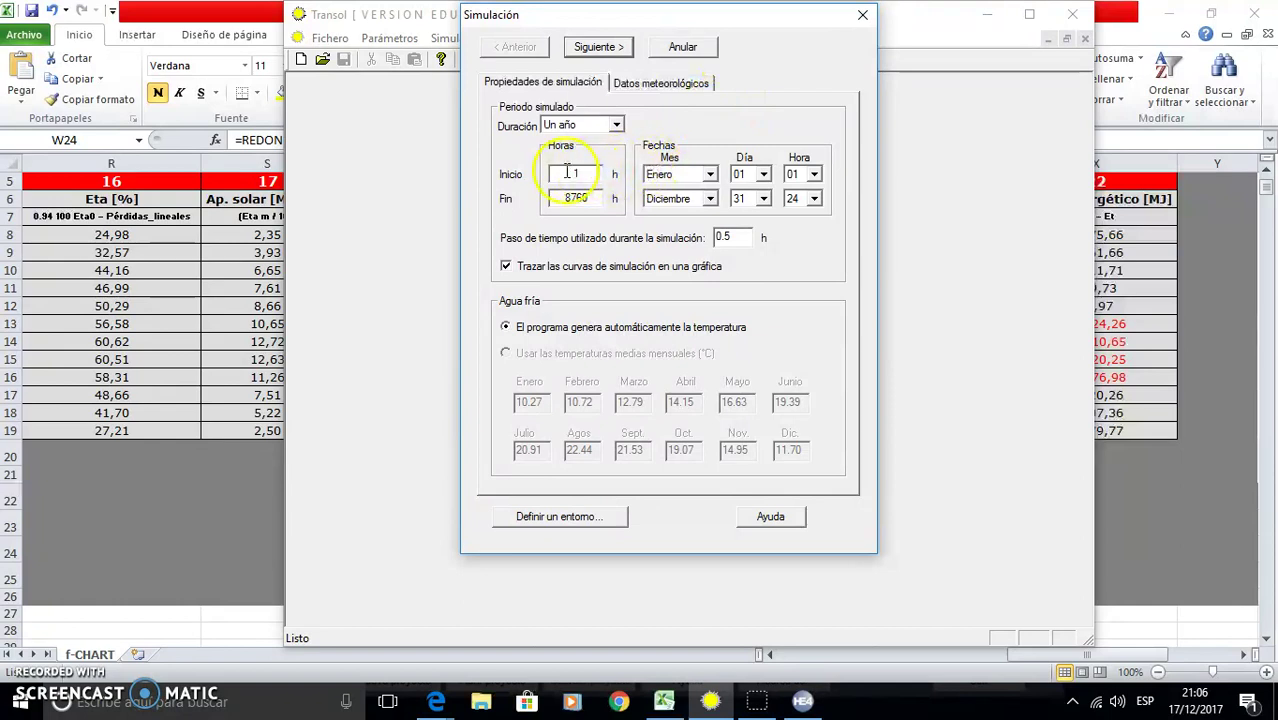
{"action": "left_click", "coordinate": [665, 88]}
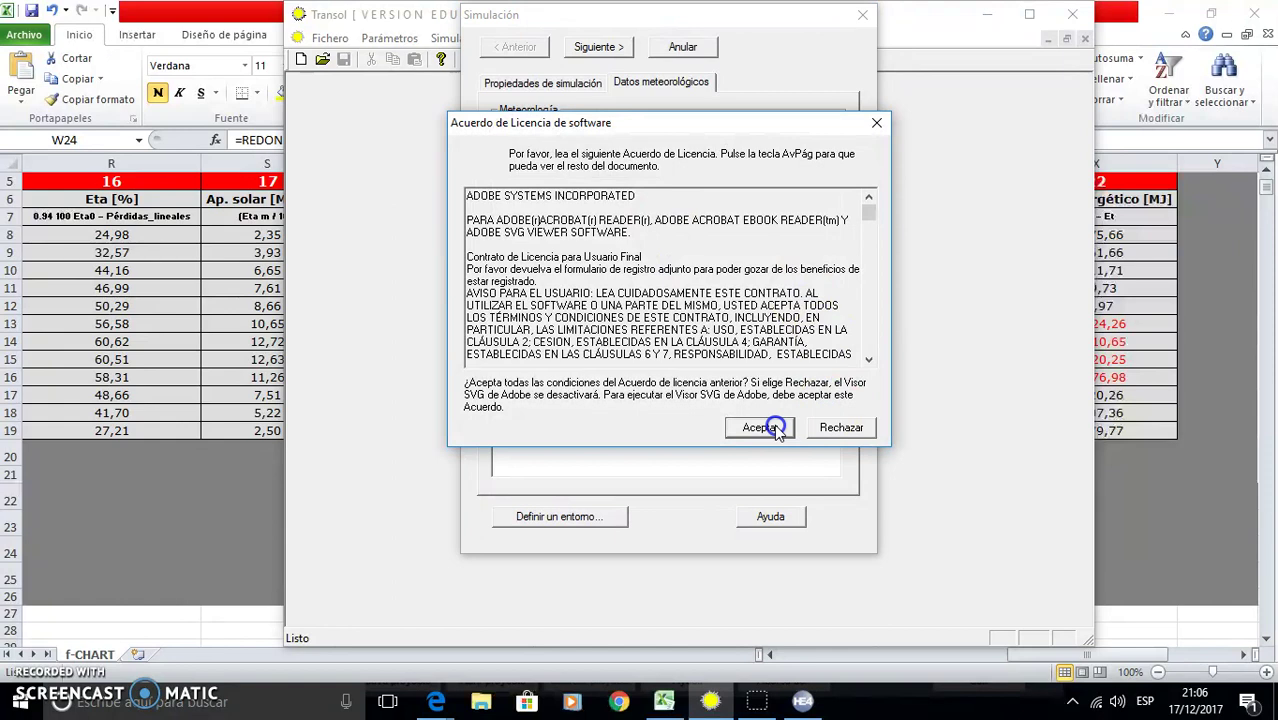
{"action": "left_click", "coordinate": [777, 428]}
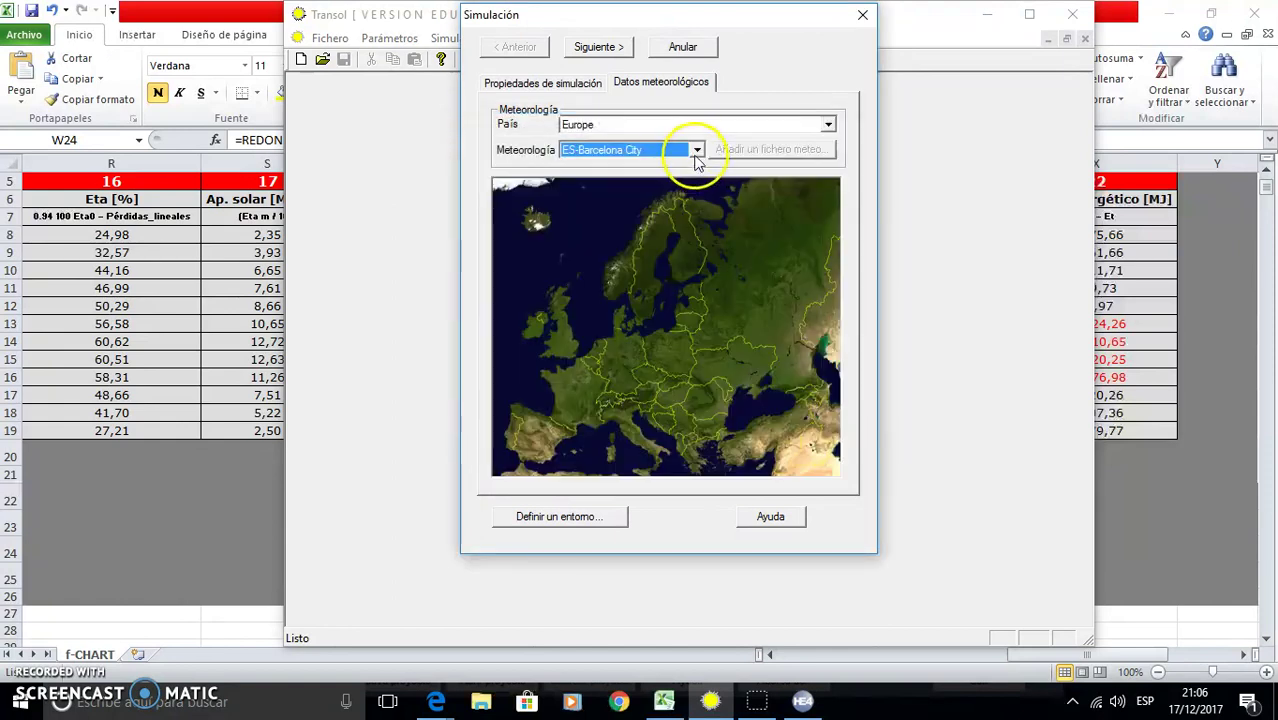
{"action": "left_click", "coordinate": [697, 152]}
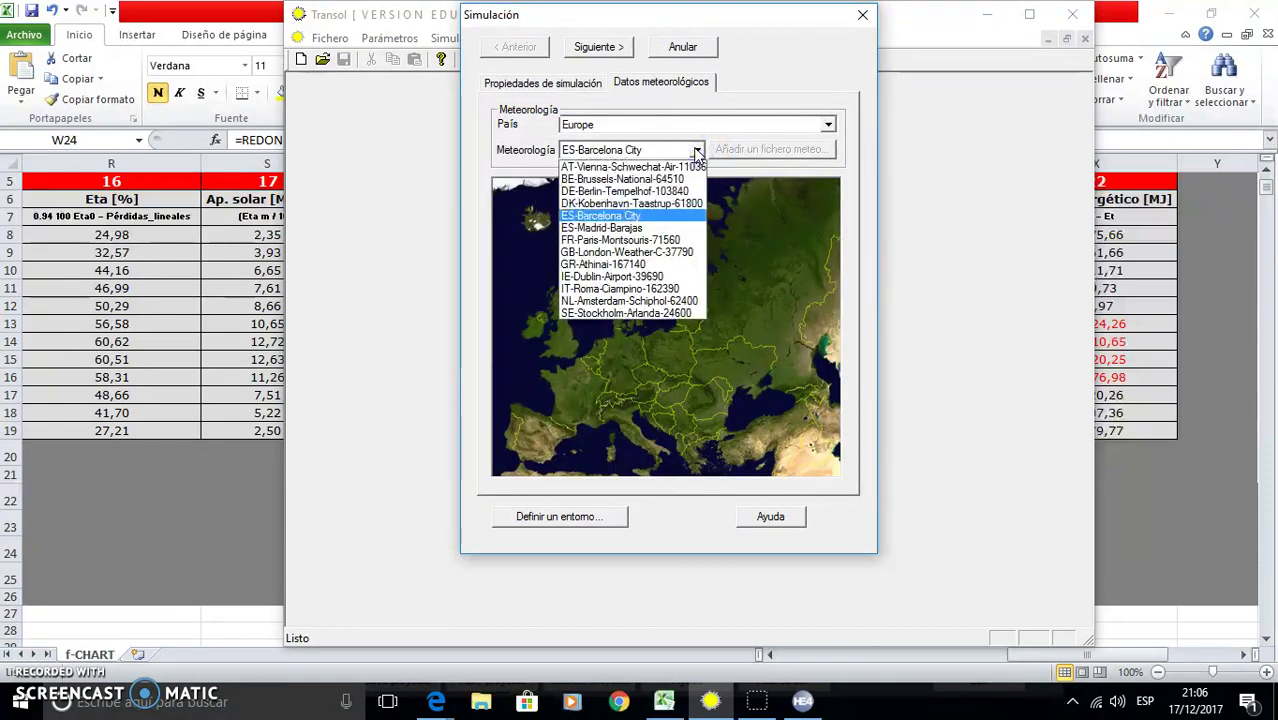
{"action": "left_click", "coordinate": [612, 228]}
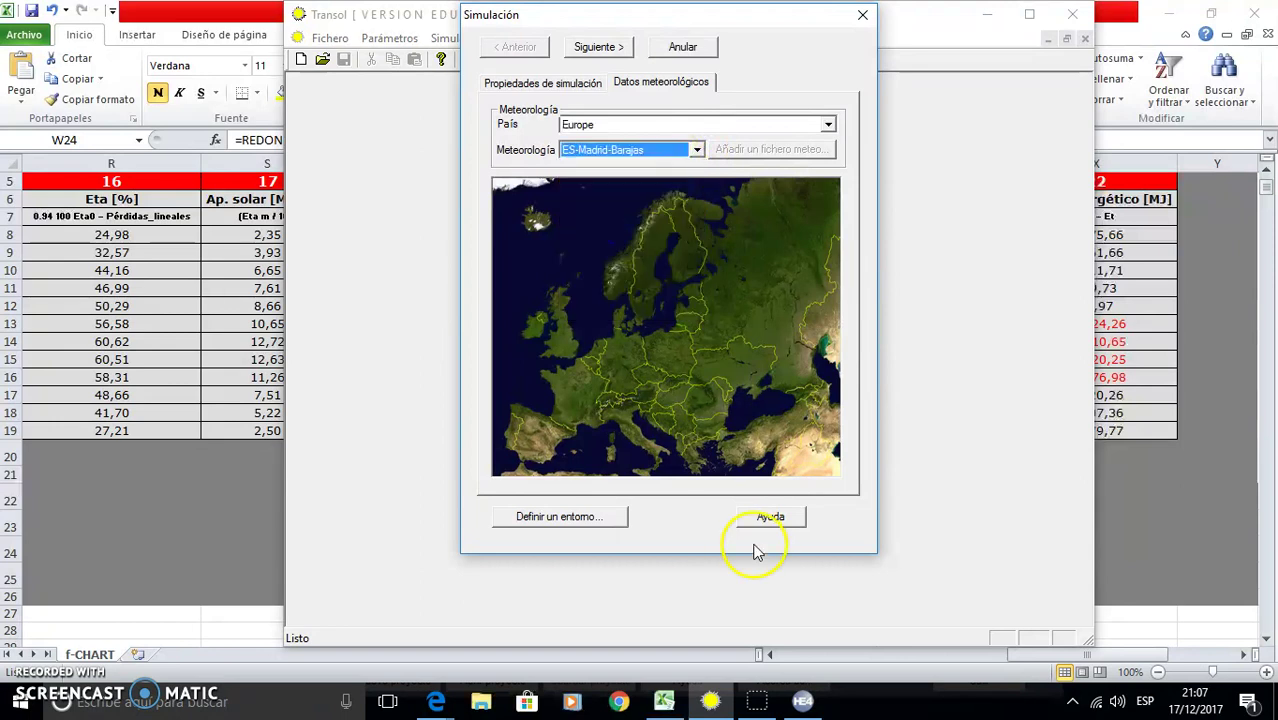
{"action": "left_click", "coordinate": [594, 52]}
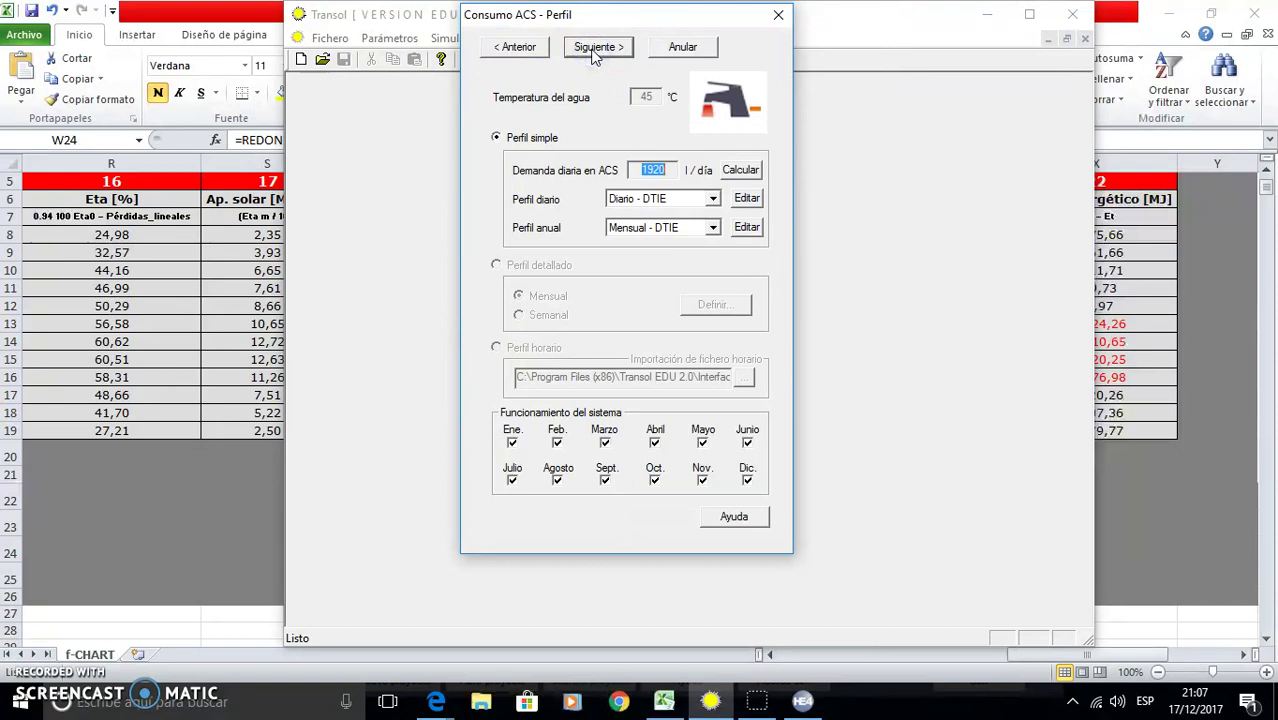
Try to recalculate the daily hot-water demand with 0 flats and 0 persons per flat in group D
{"action": "left_click", "coordinate": [646, 100]}
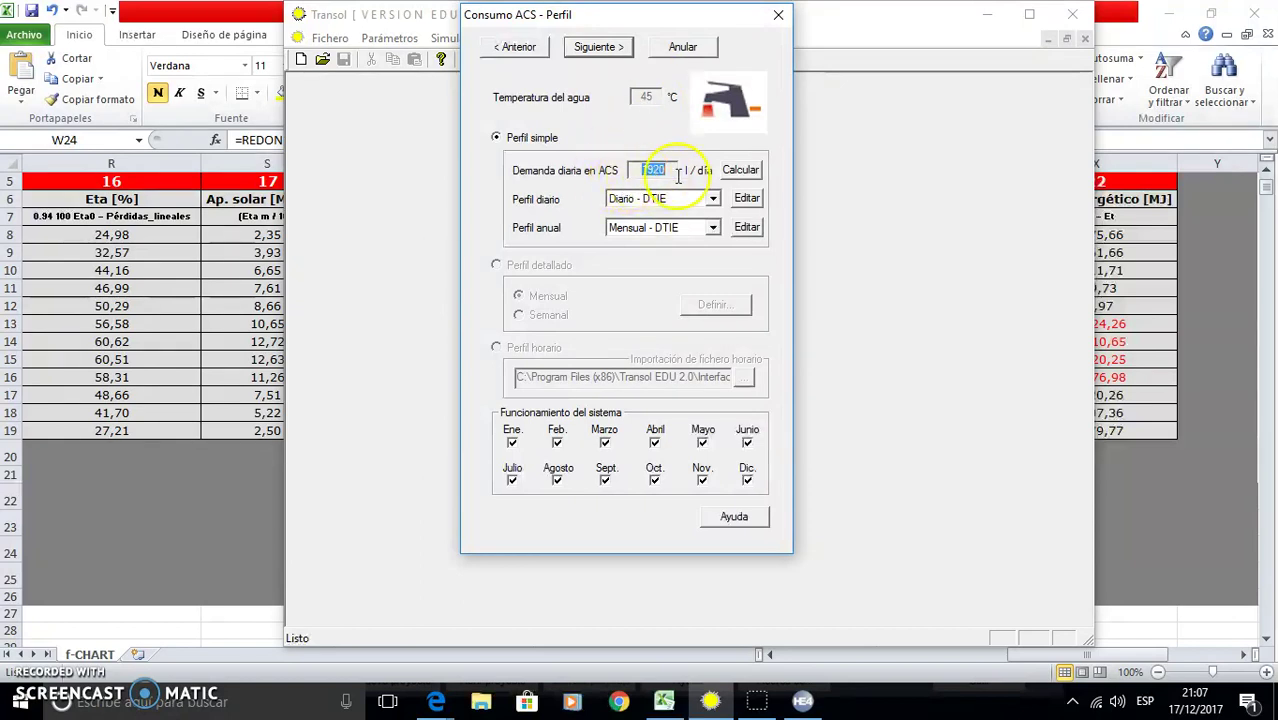
{"action": "left_click", "coordinate": [740, 170]}
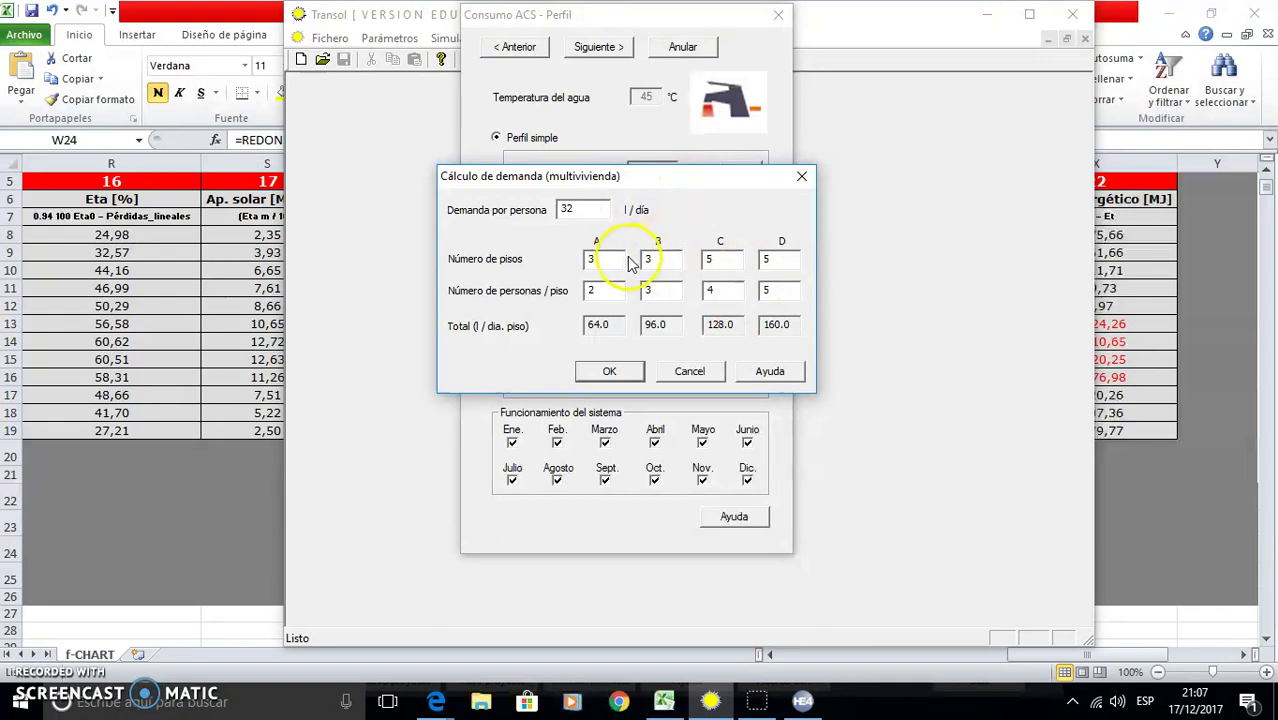
{"action": "left_click", "coordinate": [715, 262]}
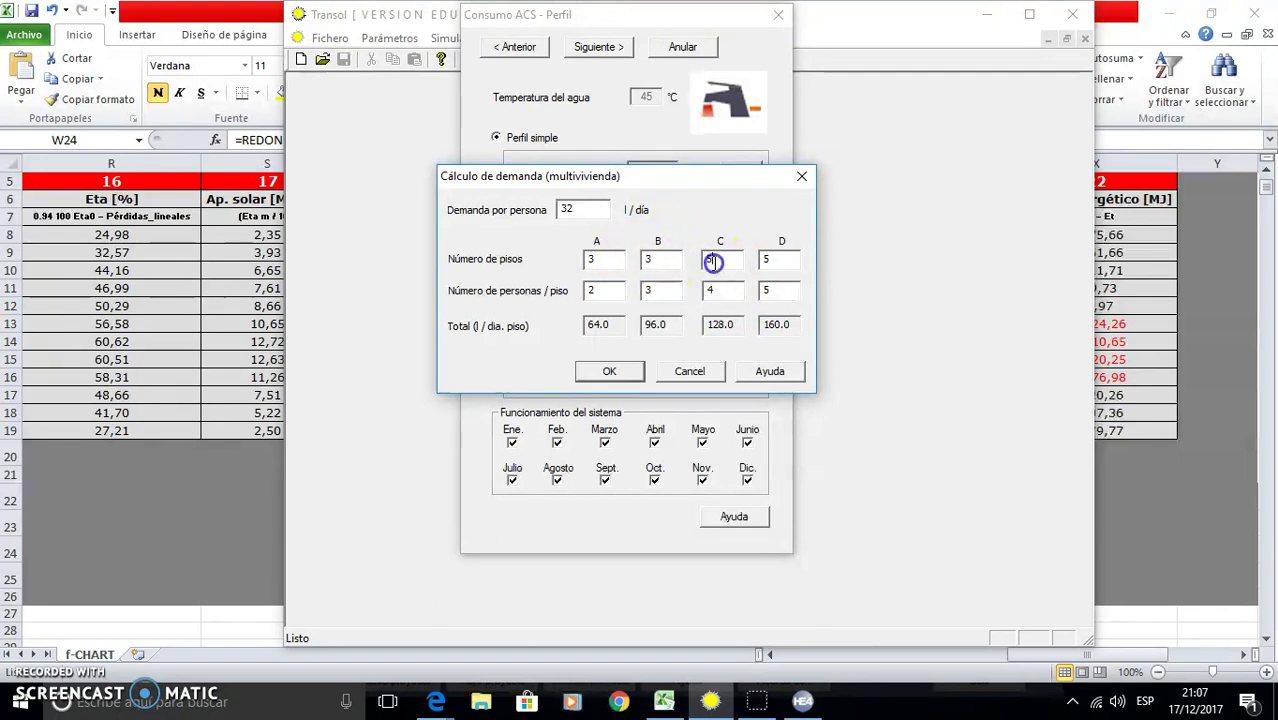
{"action": "left_click", "coordinate": [758, 257]}
{"action": "double_click", "coordinate": [770, 293]}
{"action": "type", "text": "0"}
{"action": "left_click", "coordinate": [638, 371]}
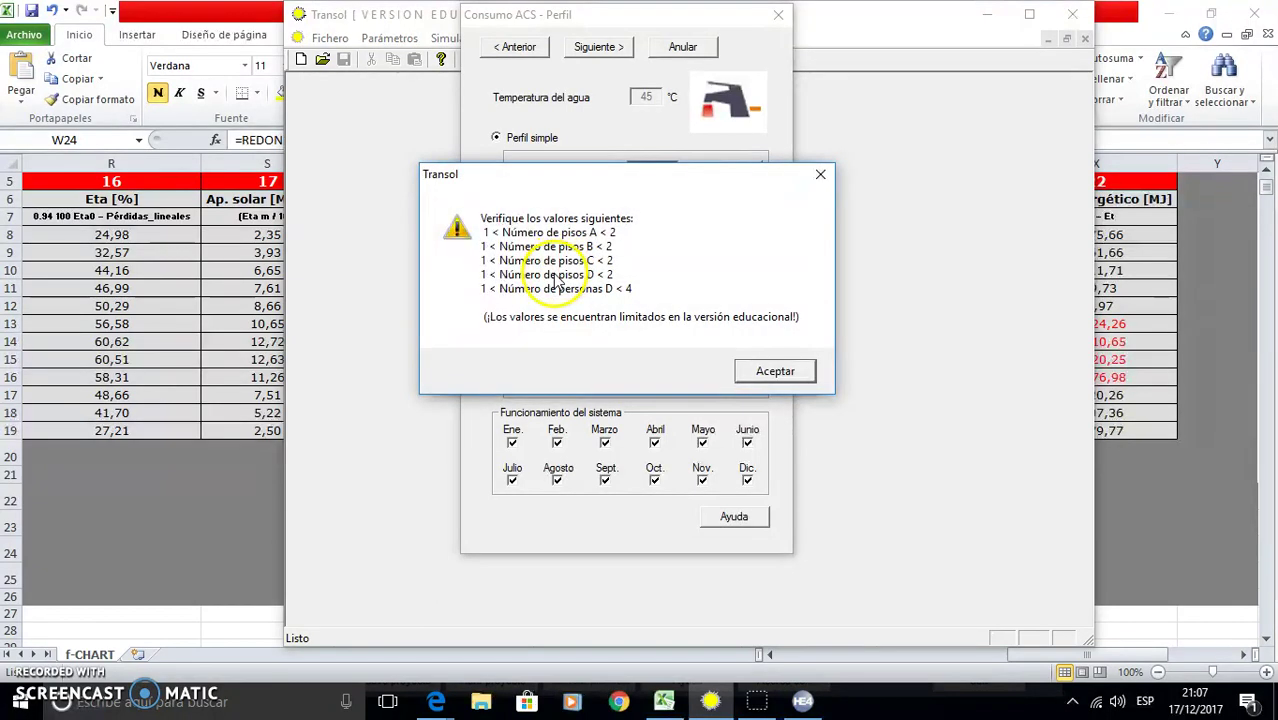
{"action": "left_click", "coordinate": [778, 369]}
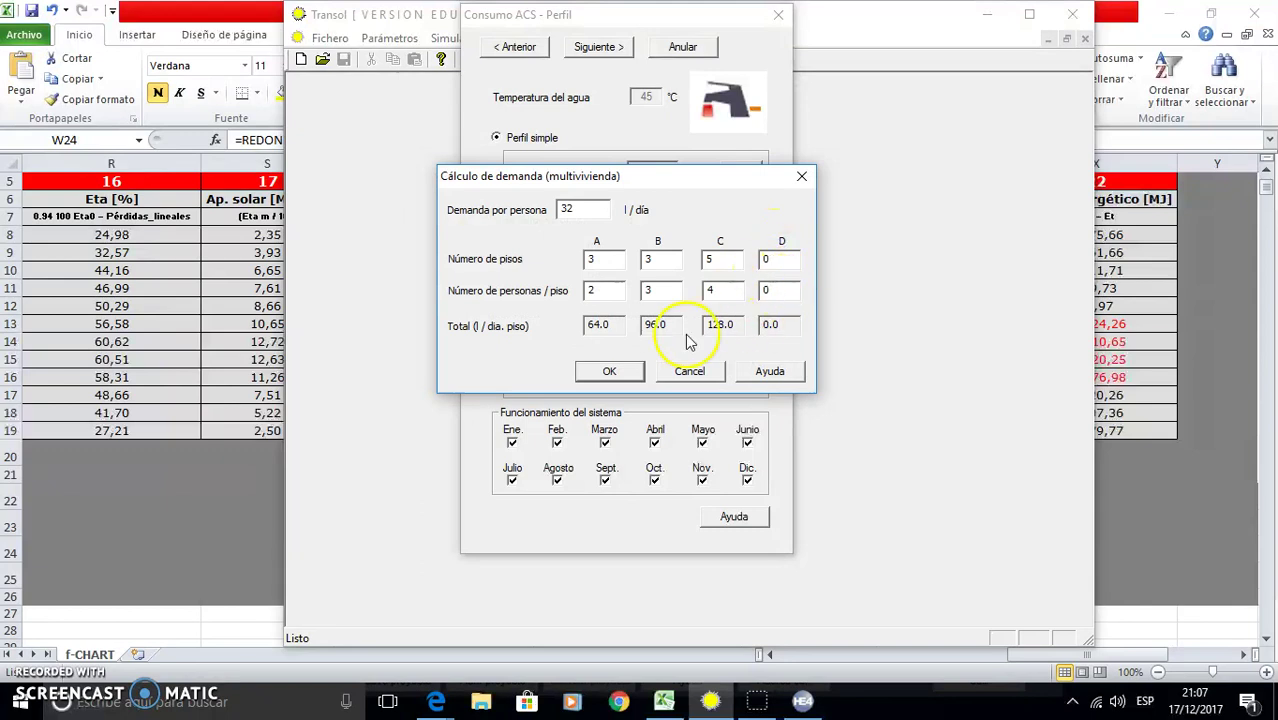
{"action": "left_click", "coordinate": [610, 372]}
{"action": "left_click", "coordinate": [754, 365]}
{"action": "left_click", "coordinate": [778, 259]}
{"action": "left_click", "coordinate": [682, 370]}
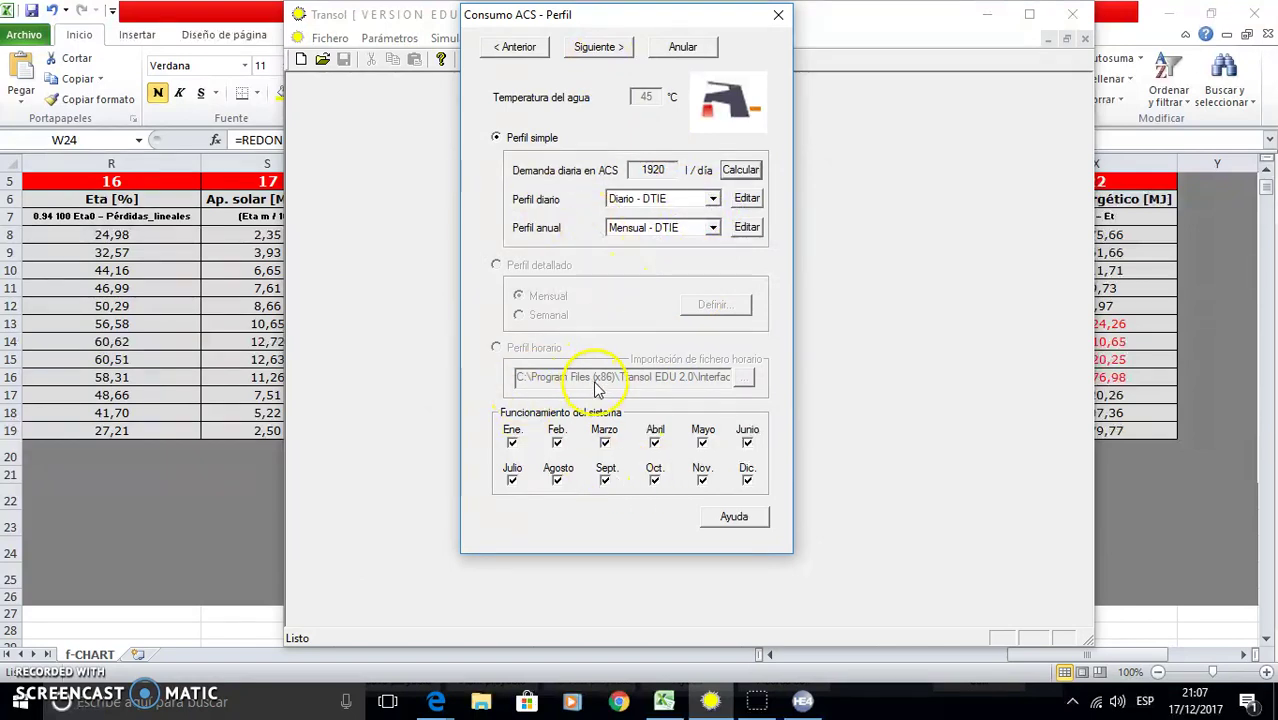
Continue to the solar collector settings and check which manufacturers and products the database offers
{"action": "left_click", "coordinate": [597, 47]}
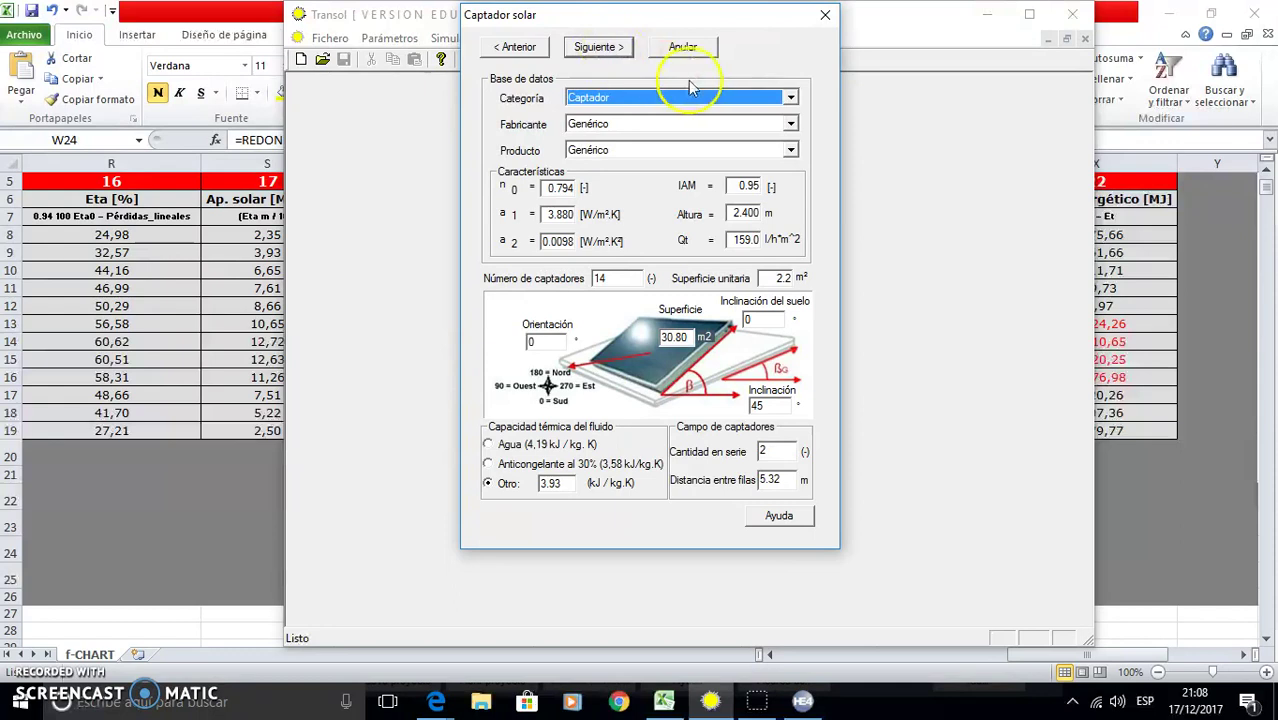
{"action": "left_click", "coordinate": [792, 123]}
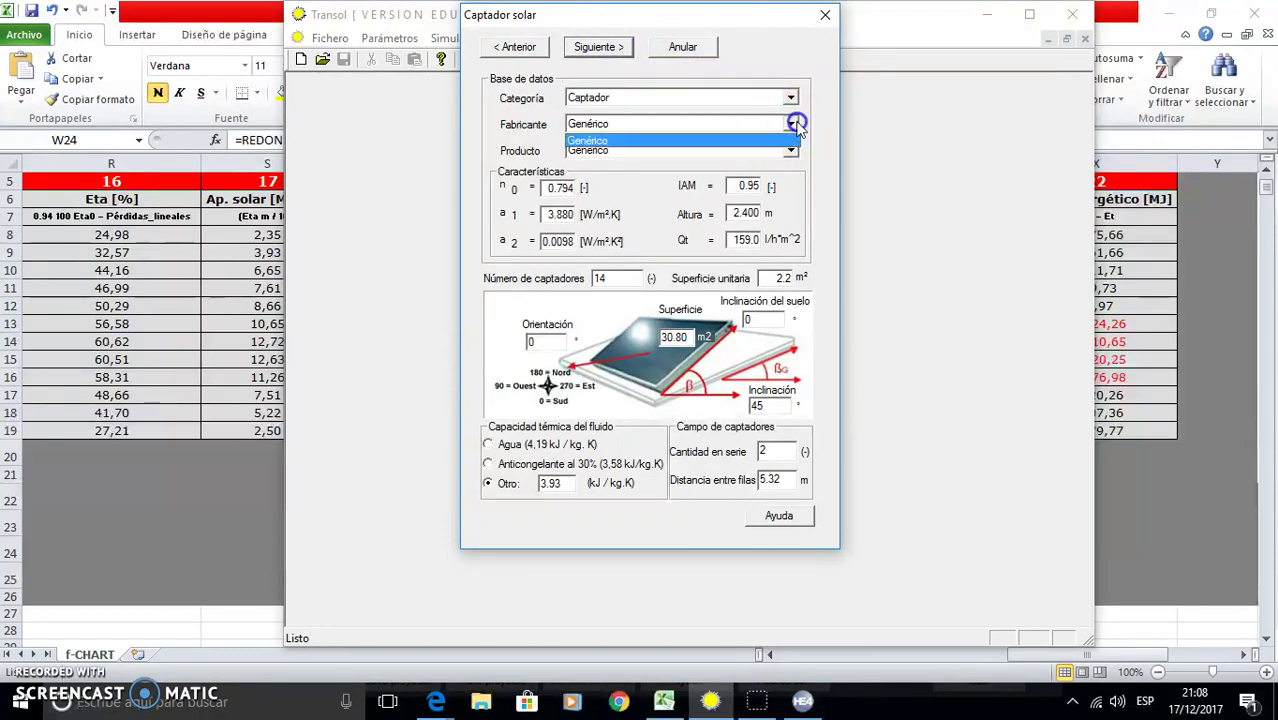
{"action": "left_click", "coordinate": [795, 123]}
{"action": "left_click", "coordinate": [793, 147]}
{"action": "left_click", "coordinate": [793, 147]}
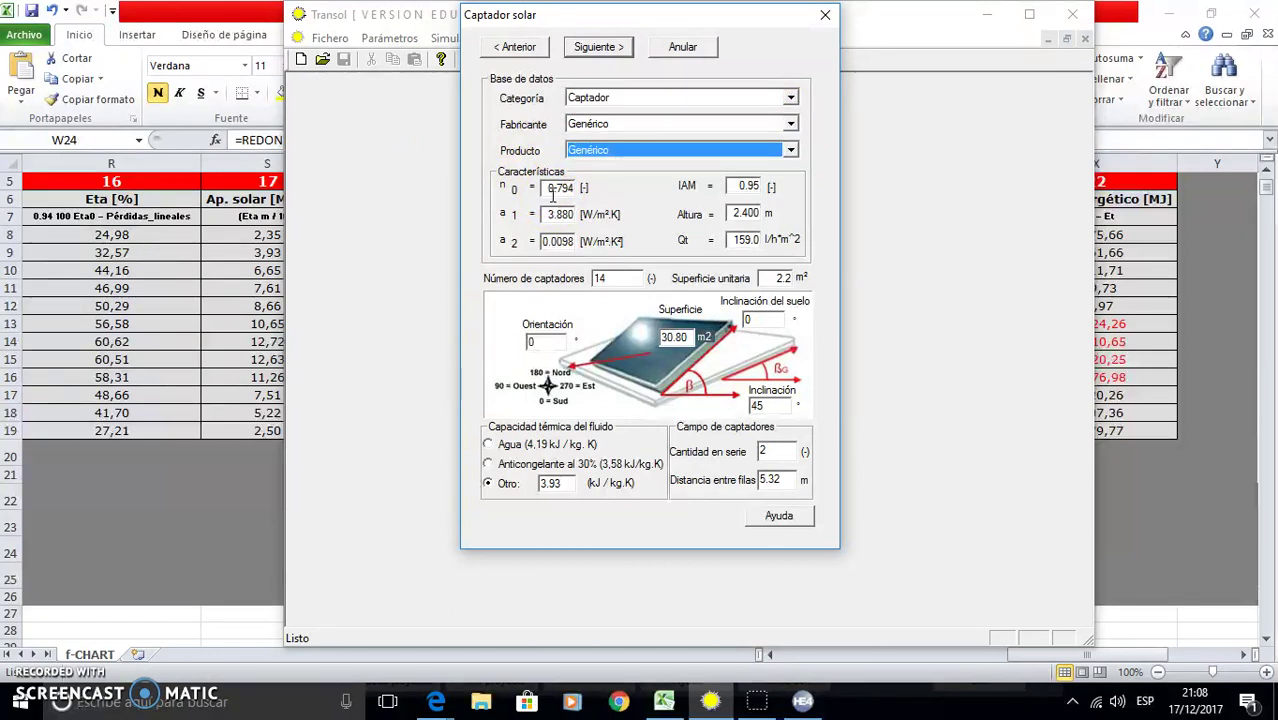
{"action": "left_click", "coordinate": [509, 218]}
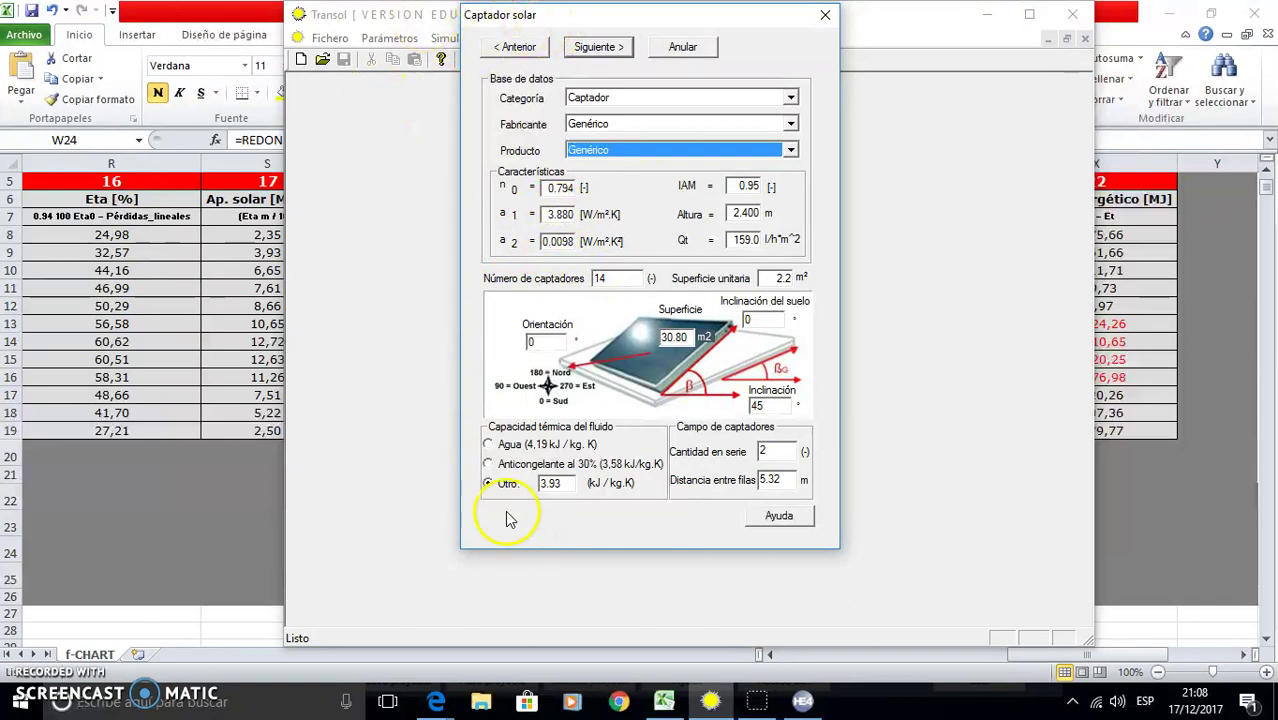
Consult the Enertres collector datasheet in Edge, and in Transol set n0 to 0.844 and a1 to 3.48 W/m²K
{"action": "mouse_move", "coordinate": [436, 701]}
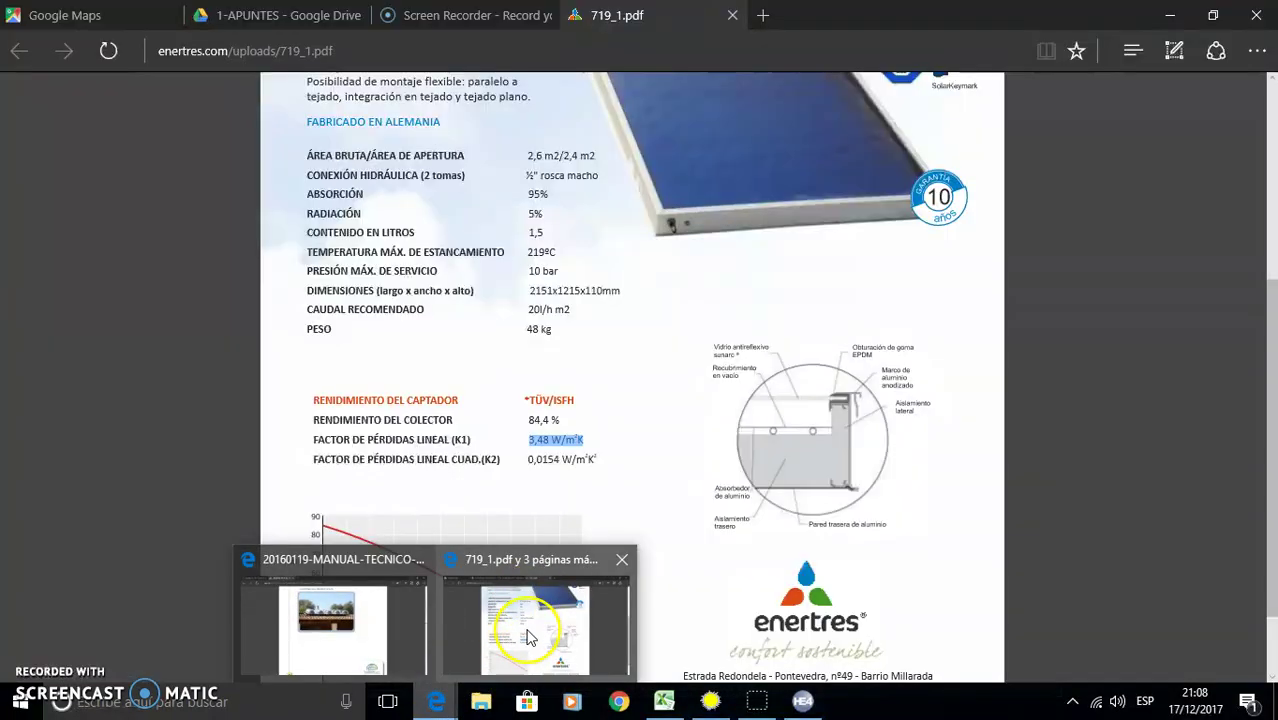
{"action": "left_click", "coordinate": [530, 638]}
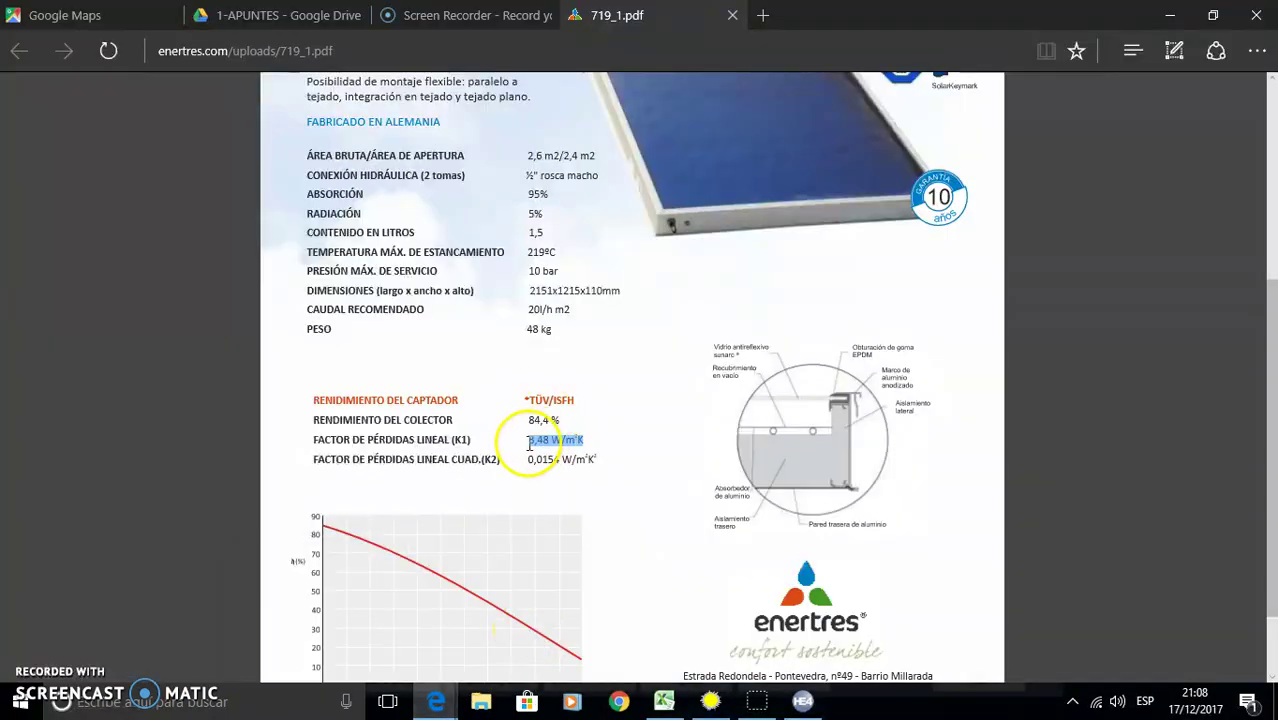
{"action": "mouse_move", "coordinate": [748, 704]}
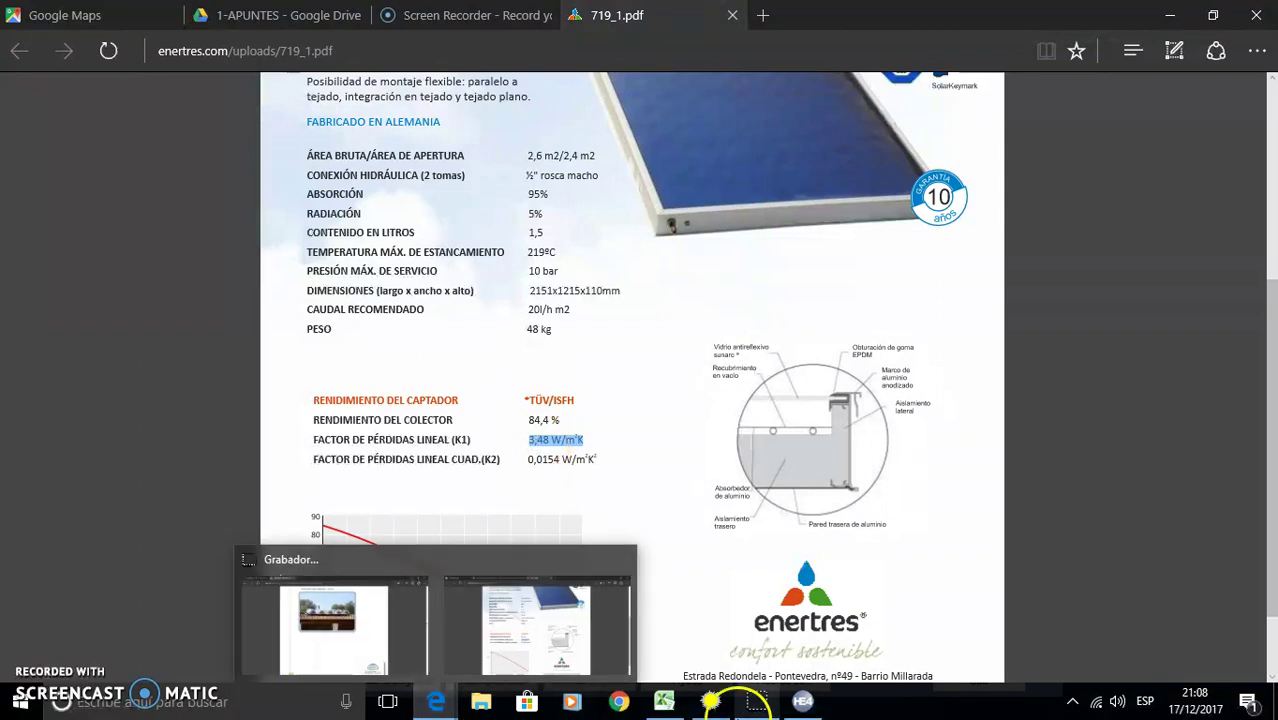
{"action": "left_click", "coordinate": [660, 701]}
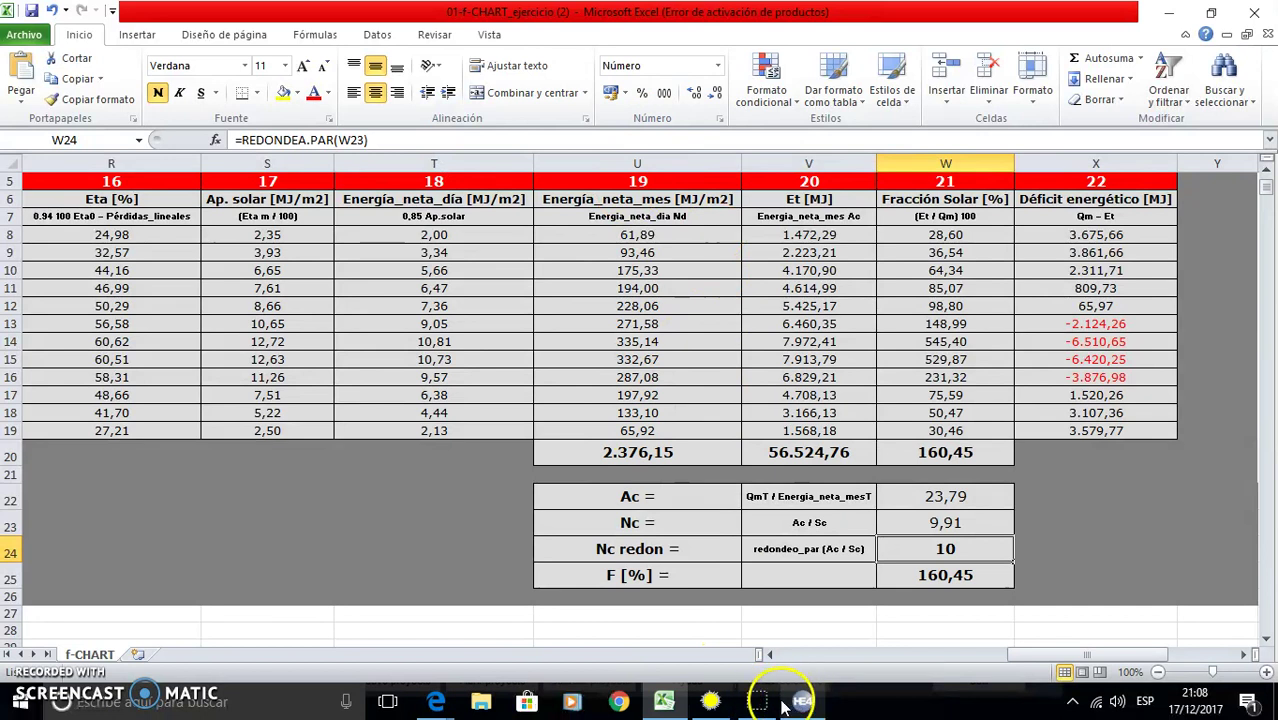
{"action": "left_click", "coordinate": [710, 701]}
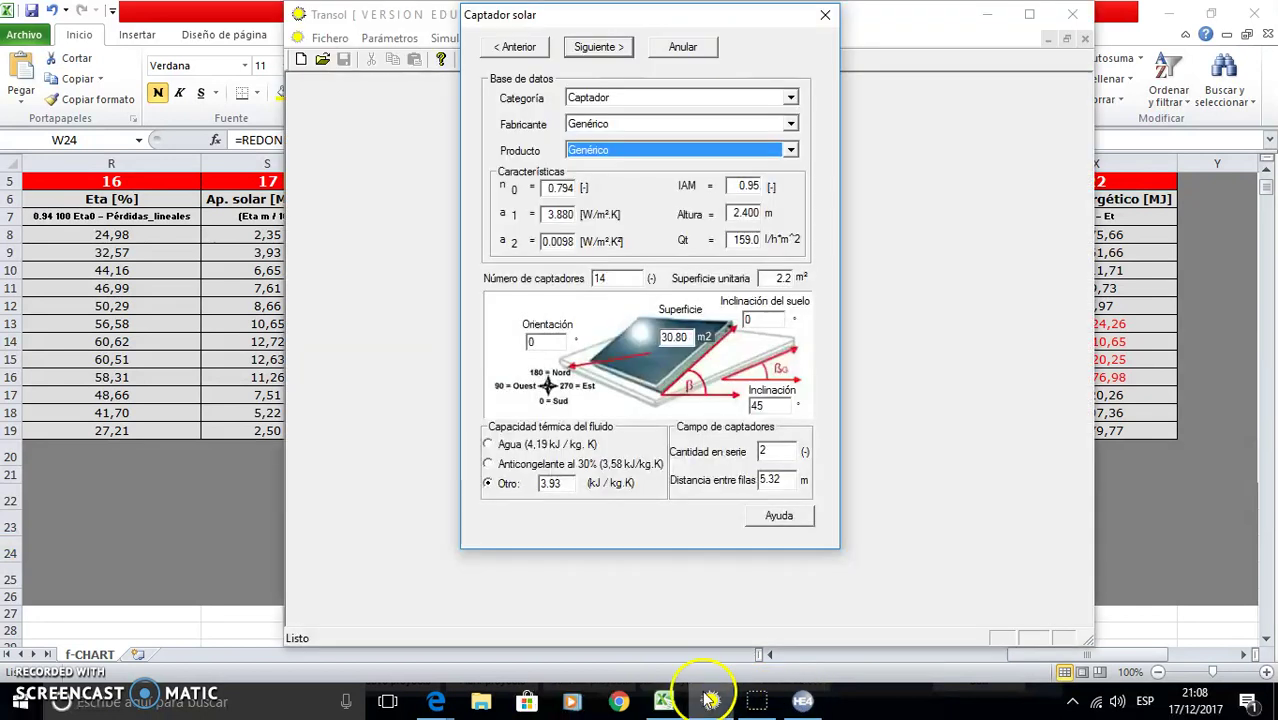
{"action": "left_click", "coordinate": [559, 214]}
{"action": "type", "text": ".4"}
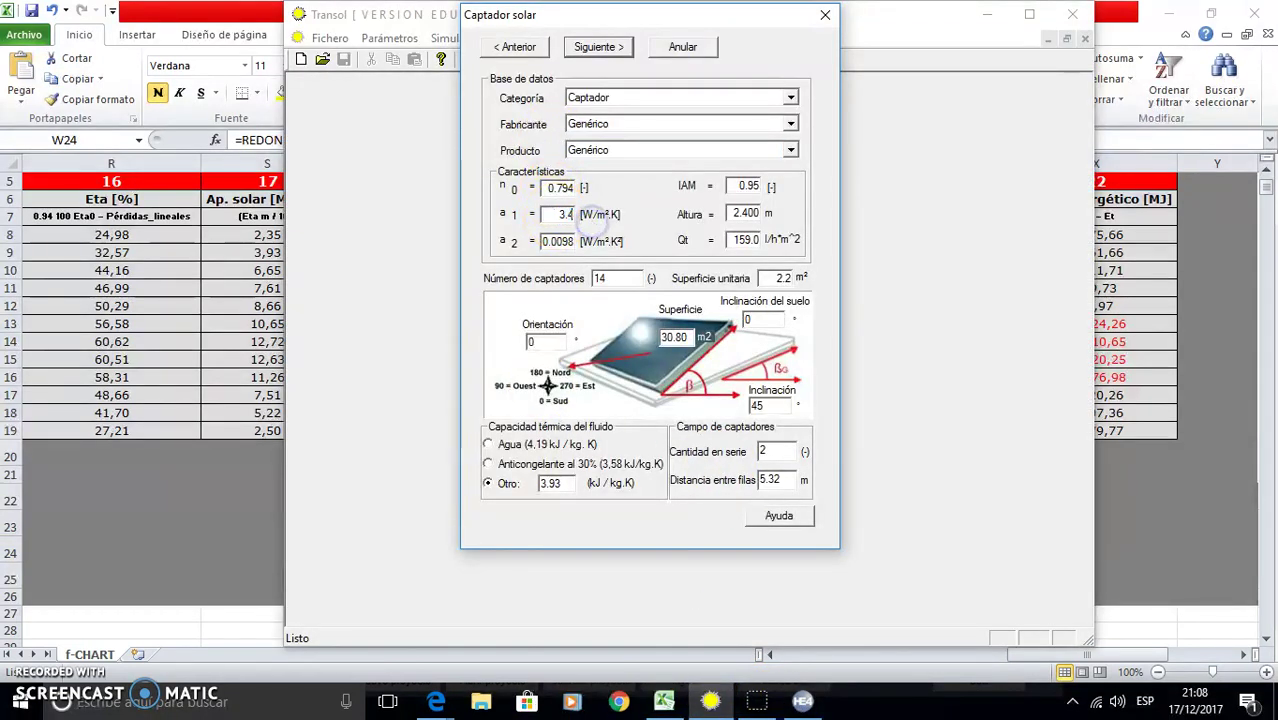
{"action": "left_click", "coordinate": [570, 188]}
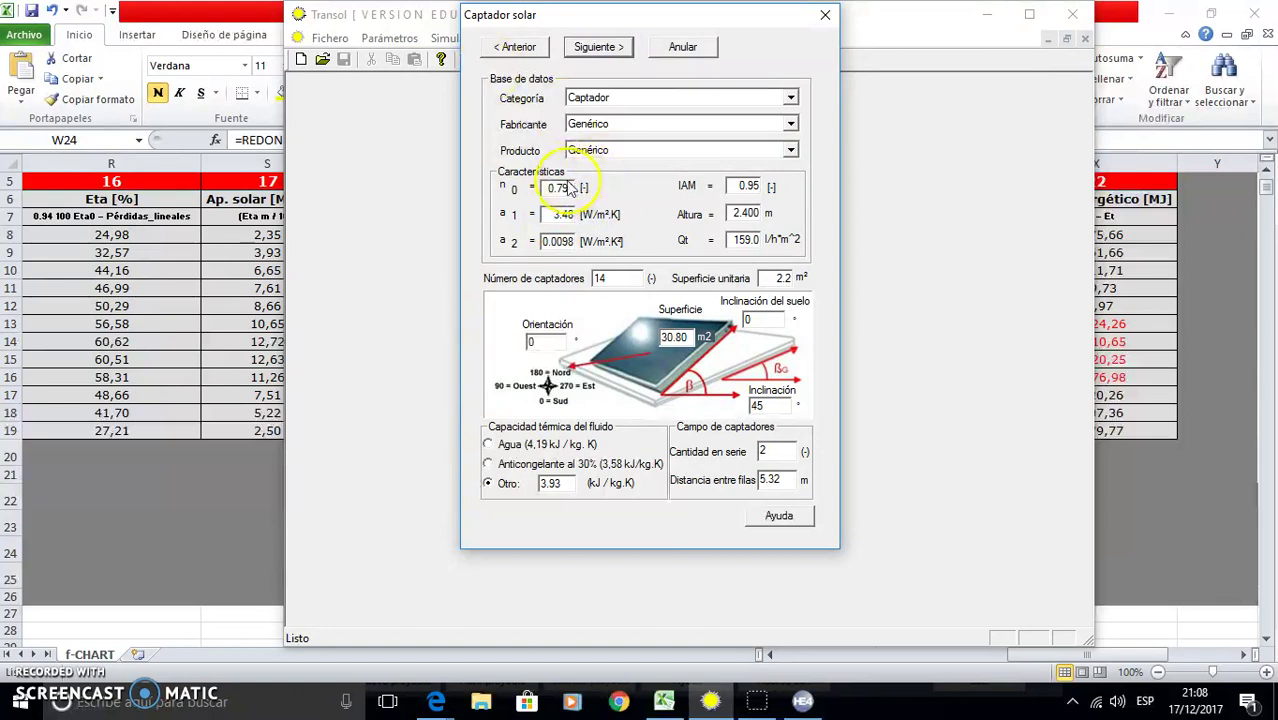
{"action": "left_click_drag", "start_coordinate": [554, 188], "coordinate": [617, 193]}
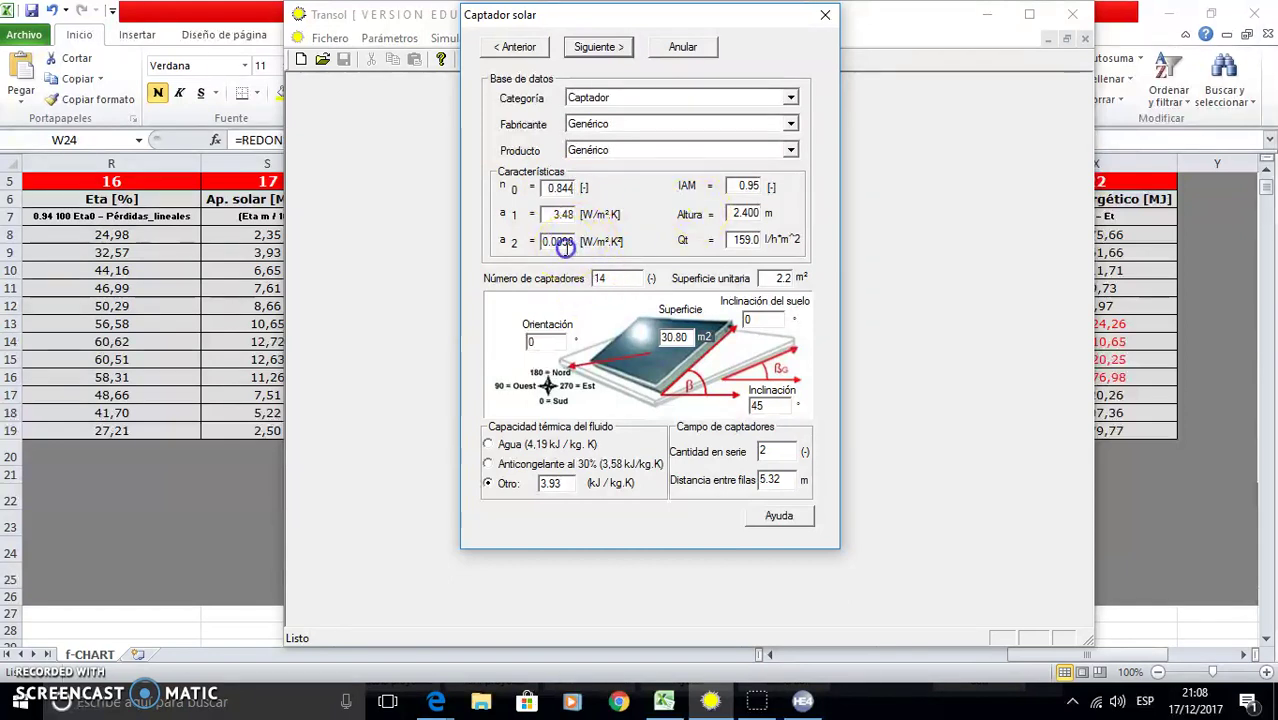
Look up the quadratic loss factor in the Edge datasheet and set a2 to 0.0154 W/m²K² in Transol
{"action": "mouse_move", "coordinate": [456, 697]}
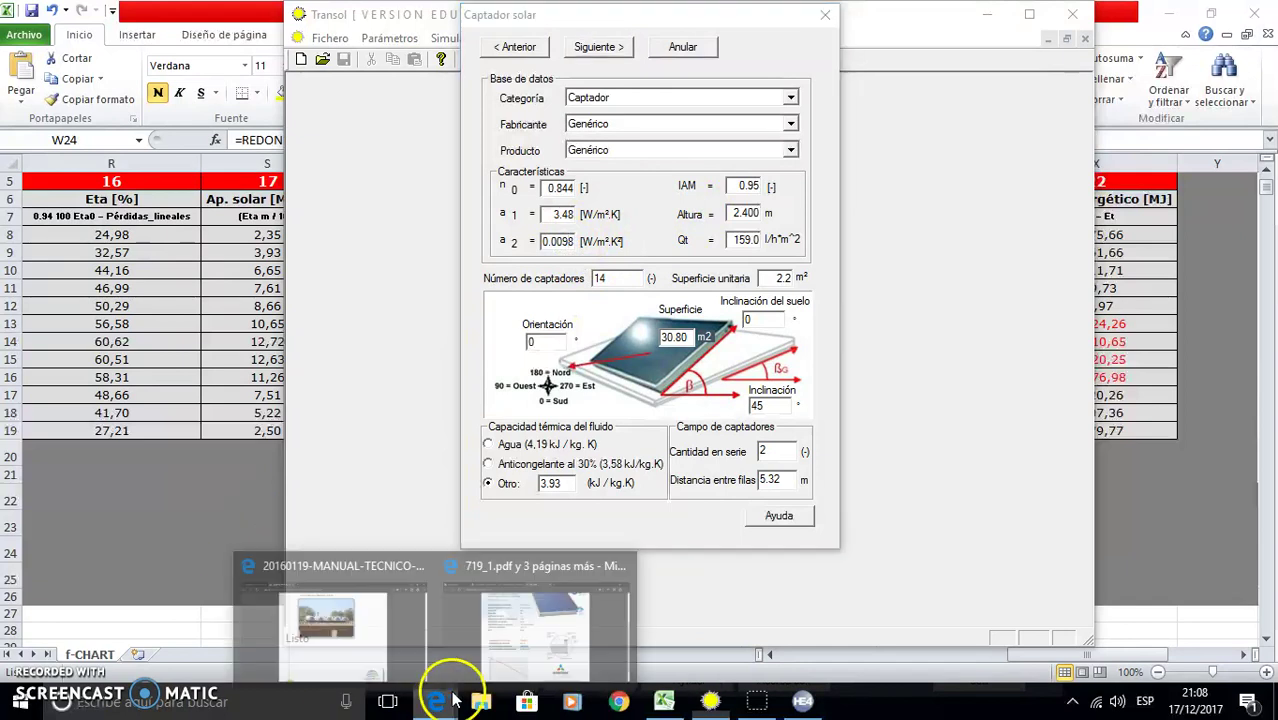
{"action": "left_click", "coordinate": [481, 652]}
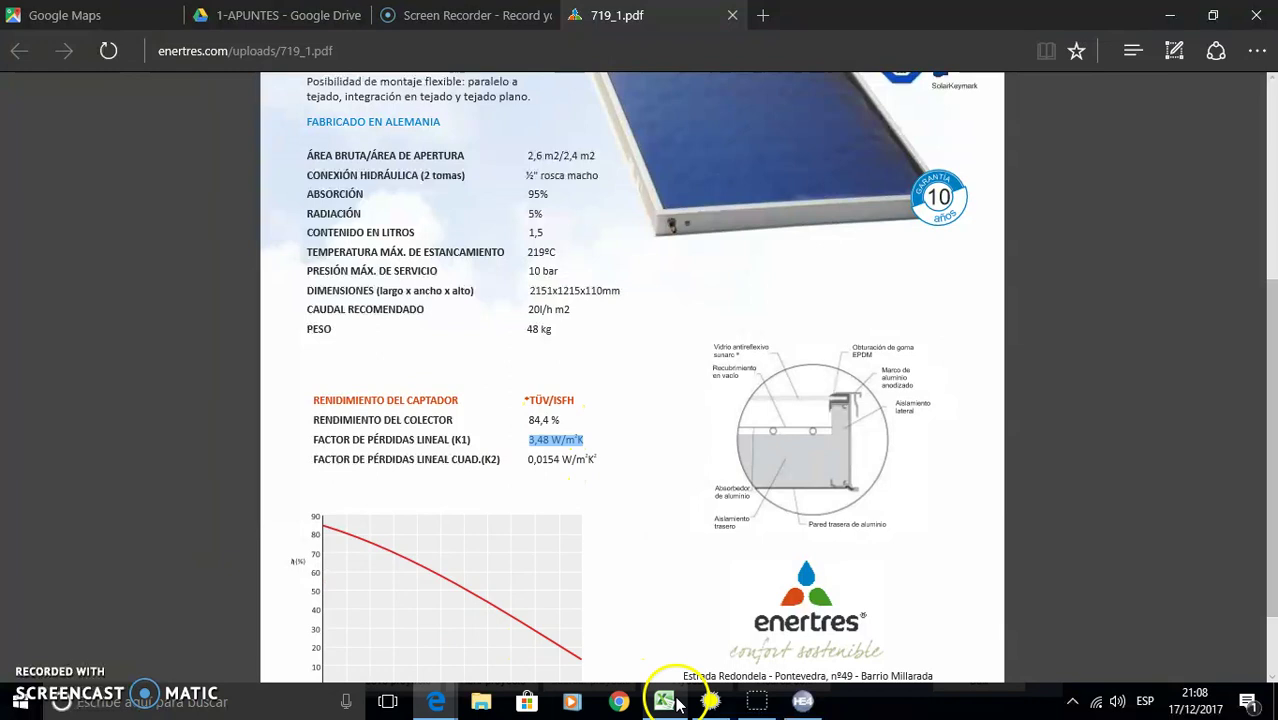
{"action": "left_click", "coordinate": [708, 701]}
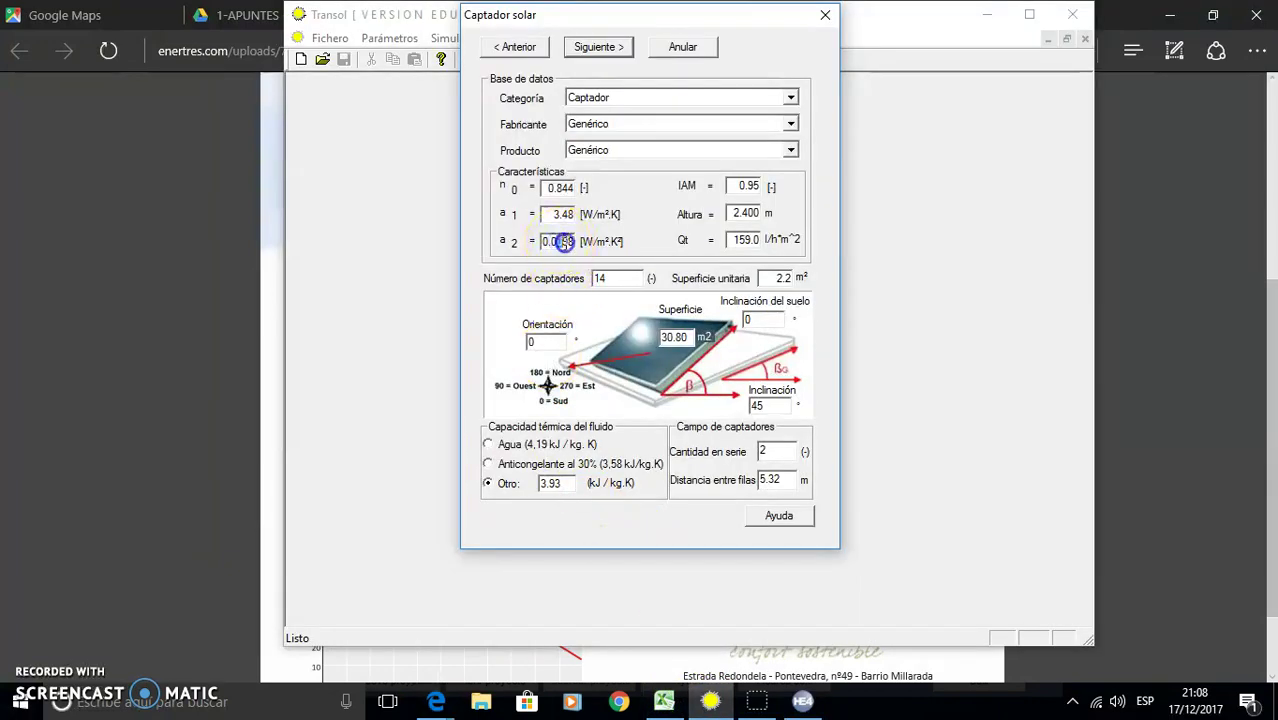
{"action": "type", "text": "154"}
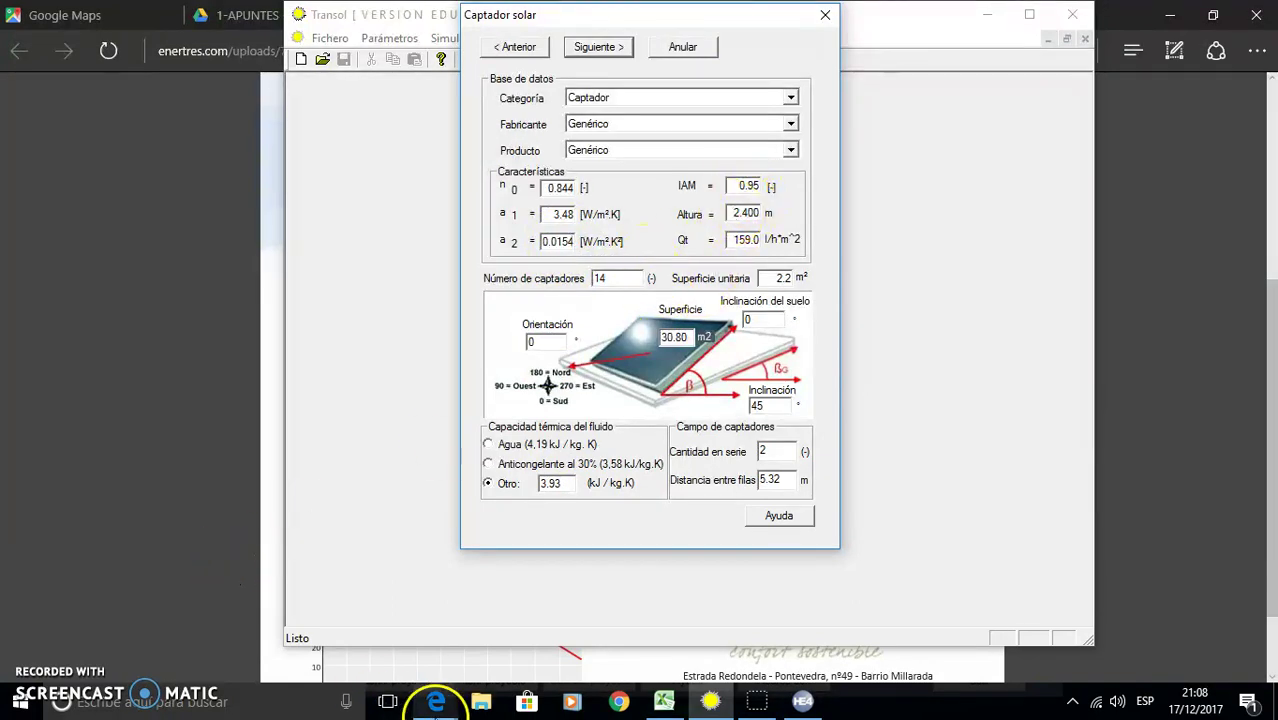
Look up the collector's dimensions in the Edge datasheet and set its height to 2.152 m in Transol
{"action": "mouse_move", "coordinate": [436, 701]}
{"action": "left_click", "coordinate": [513, 662]}
{"action": "scroll", "coordinate": [641, 223], "scroll_direction": "up", "scroll_amount": 3}
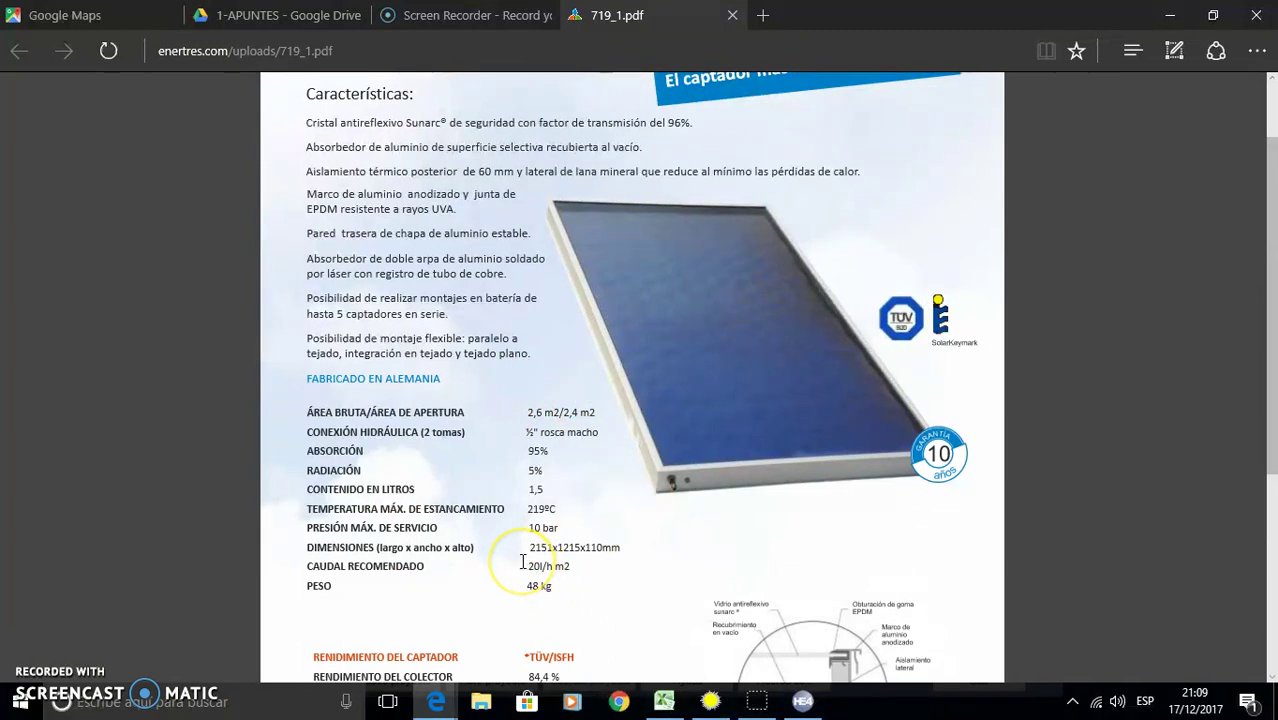
{"action": "left_click_drag", "start_coordinate": [536, 547], "coordinate": [456, 543]}
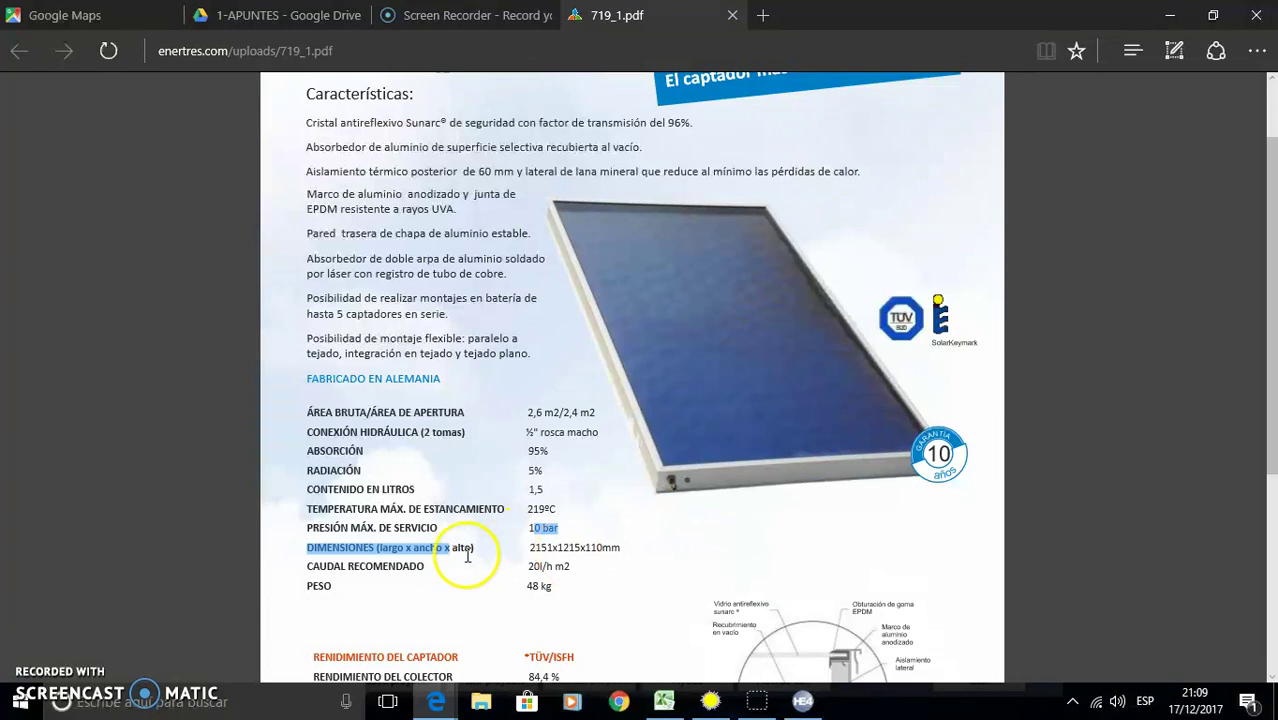
{"action": "left_click", "coordinate": [465, 551]}
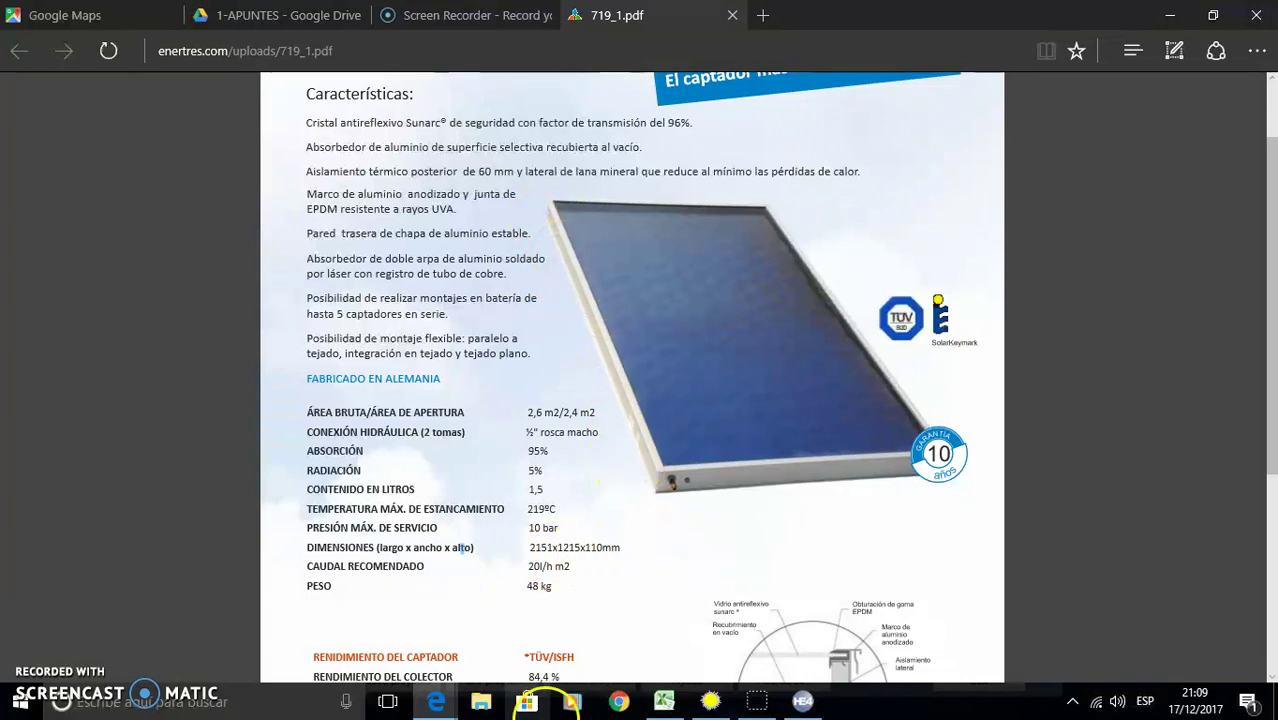
{"action": "left_click", "coordinate": [710, 700]}
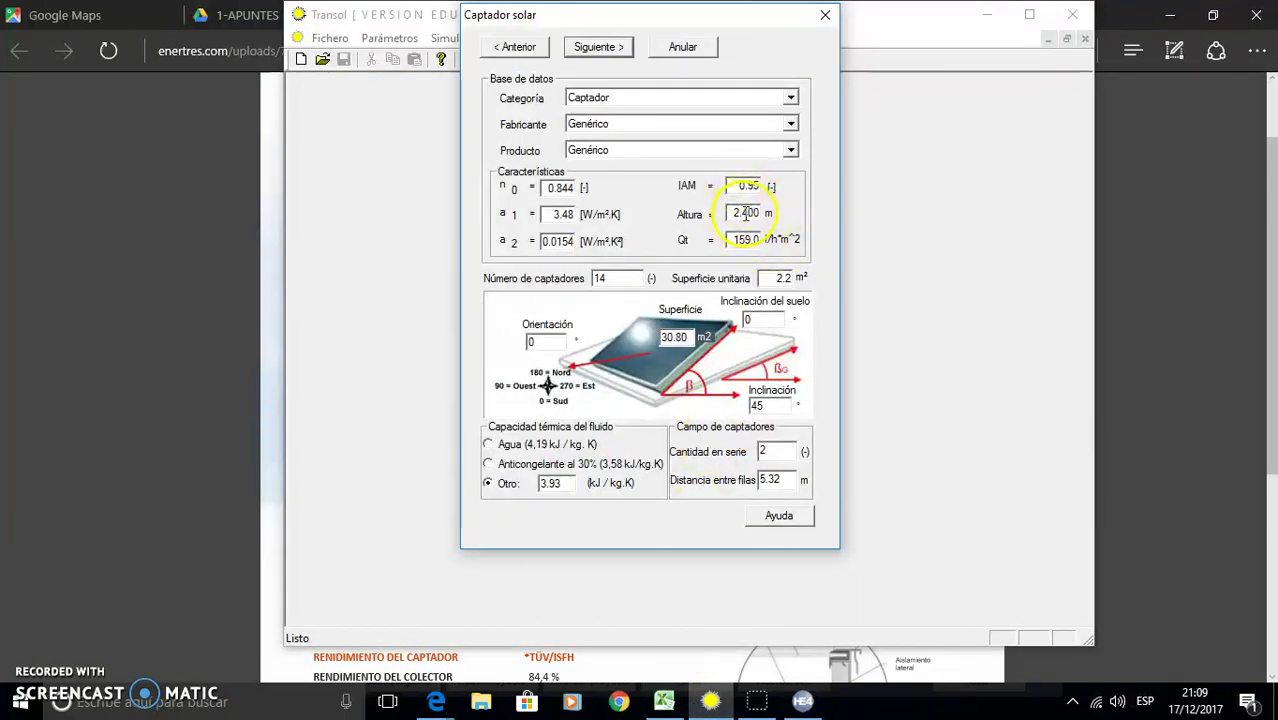
{"action": "type", "text": "252"}
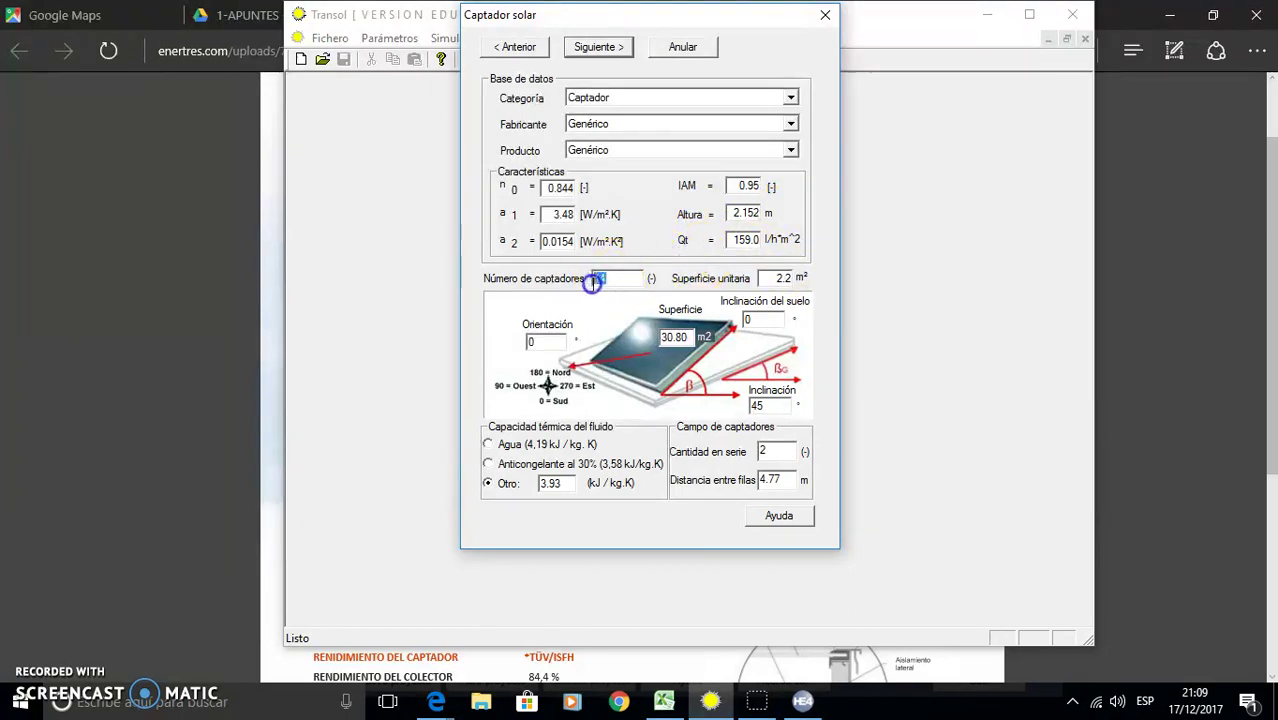
Set the number of collectors to 10 and the unit surface area to 2.4 m²
{"action": "left_click", "coordinate": [767, 279]}
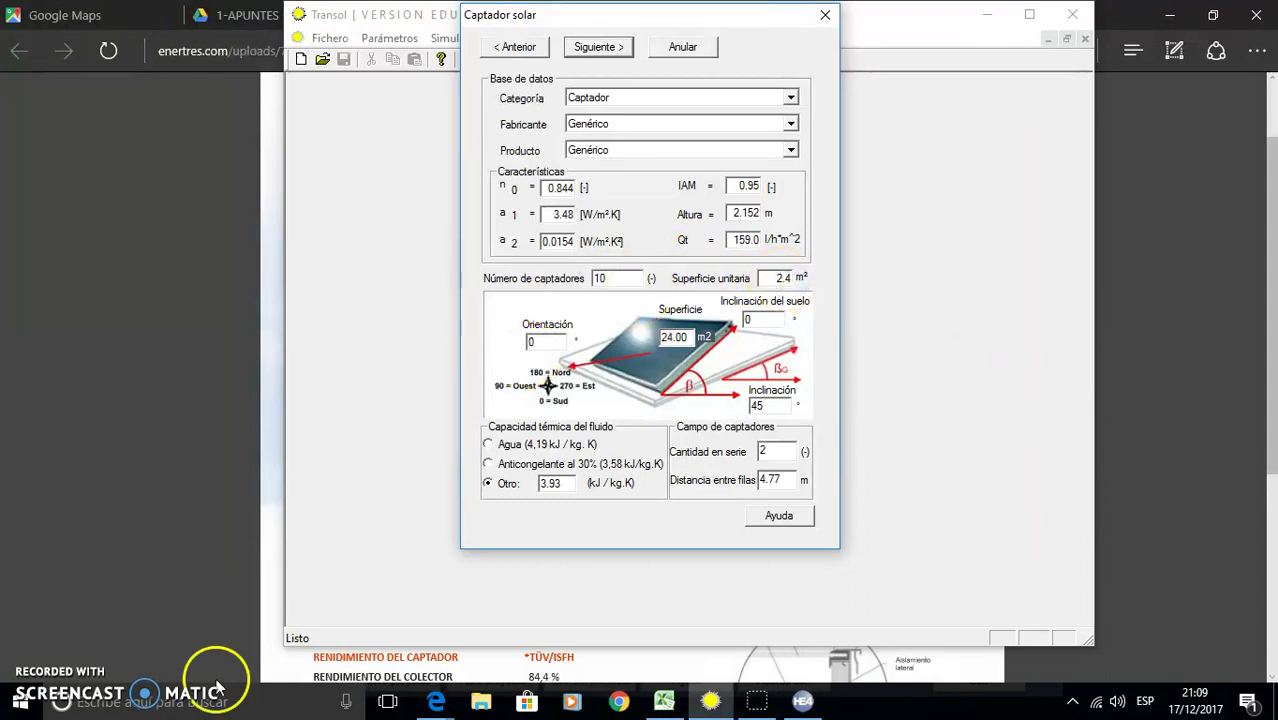
Examine the residential building's roof and orientation on the Google Maps satellite view in Edge
{"action": "mouse_move", "coordinate": [436, 702]}
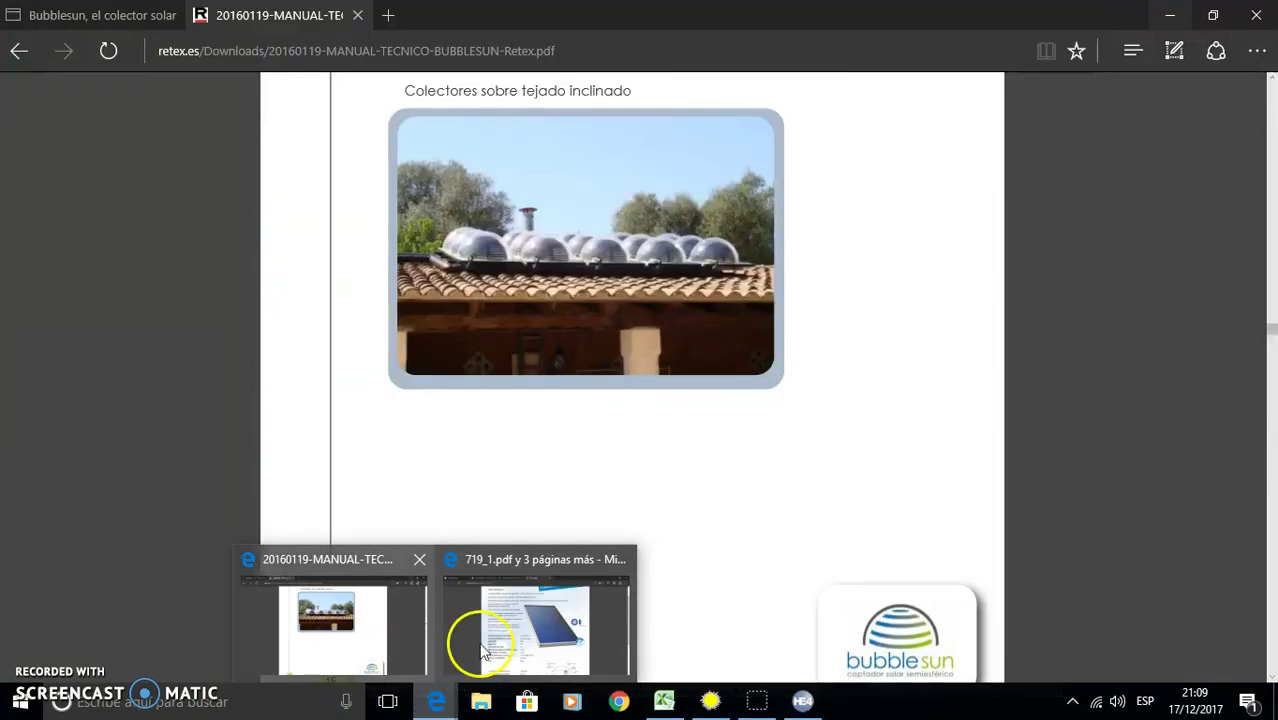
{"action": "left_click", "coordinate": [505, 655]}
{"action": "left_click", "coordinate": [65, 15]}
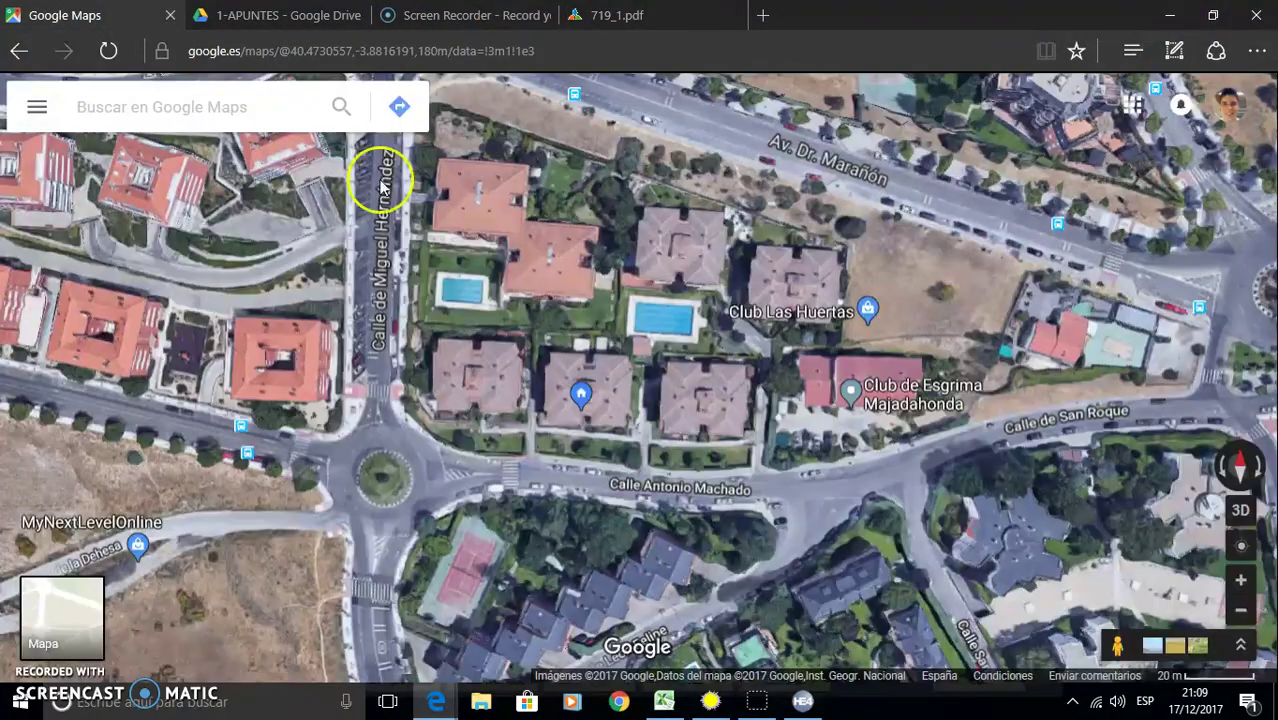
{"action": "scroll", "coordinate": [572, 437], "scroll_direction": "up", "scroll_amount": 2}
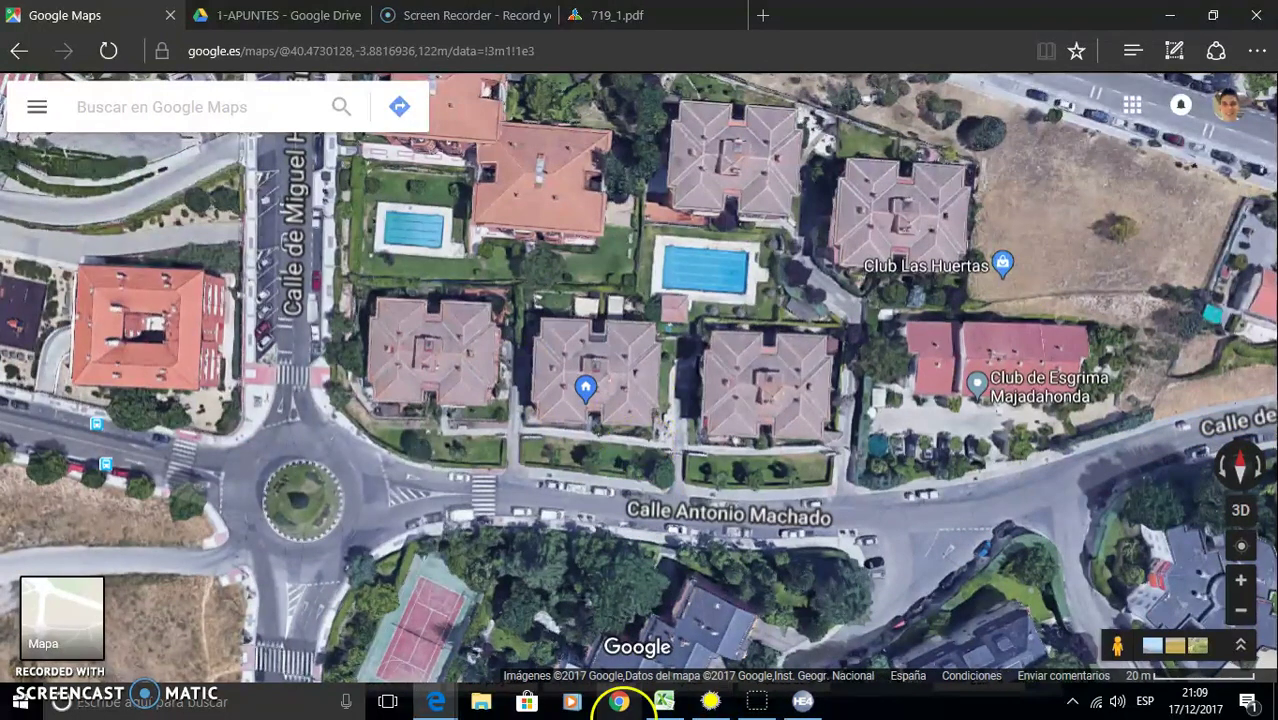
In Transol, set the collector tilt to 40° and the ground inclination to 20°
{"action": "left_click", "coordinate": [705, 704]}
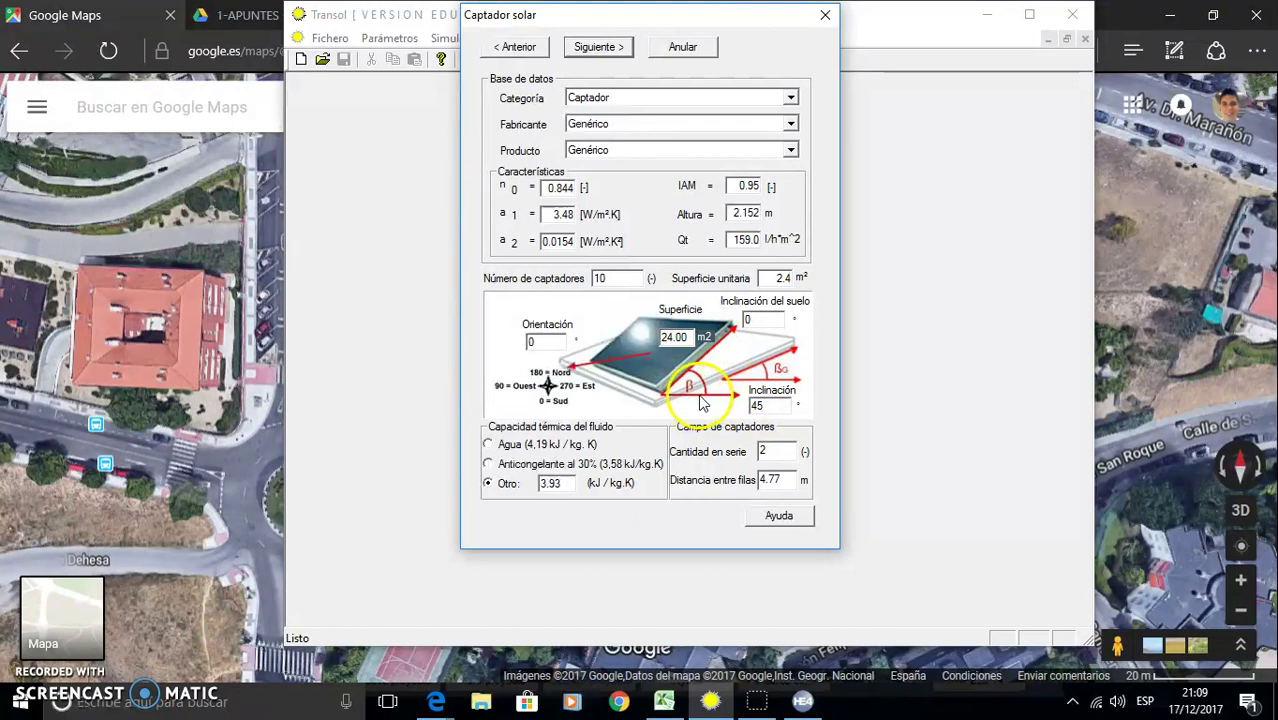
{"action": "left_click", "coordinate": [778, 408]}
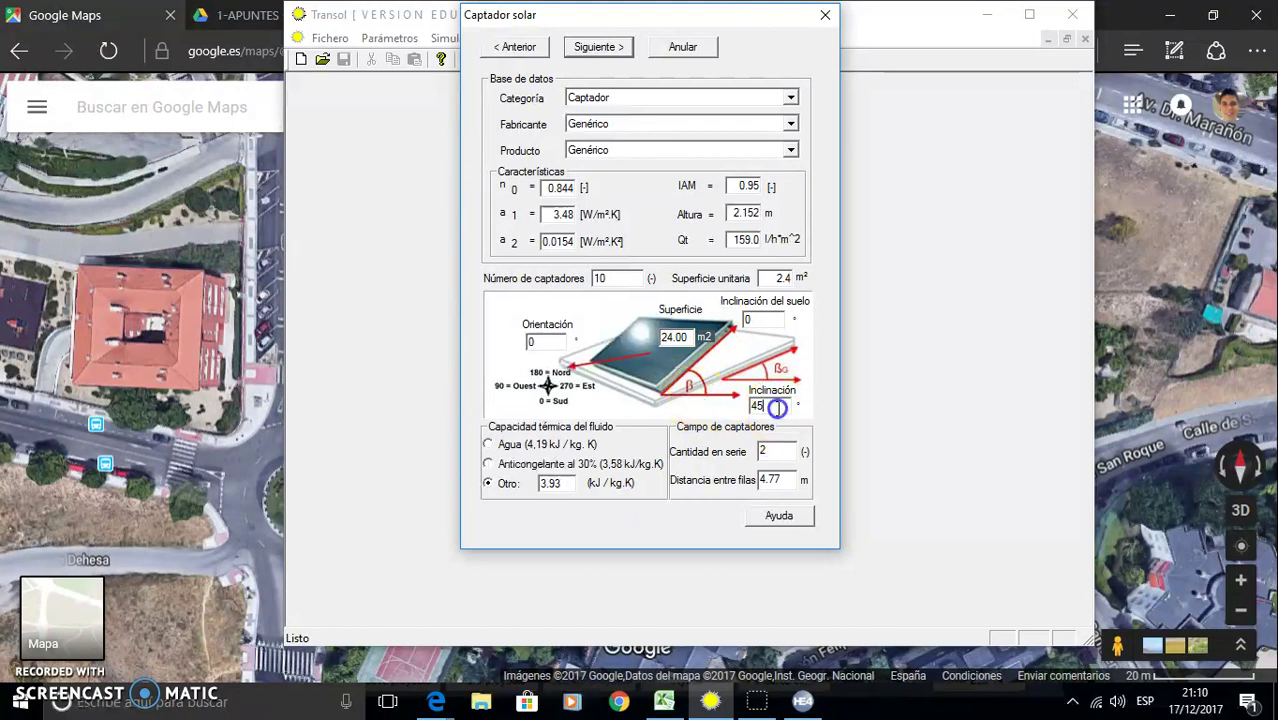
{"action": "double_click", "coordinate": [758, 408]}
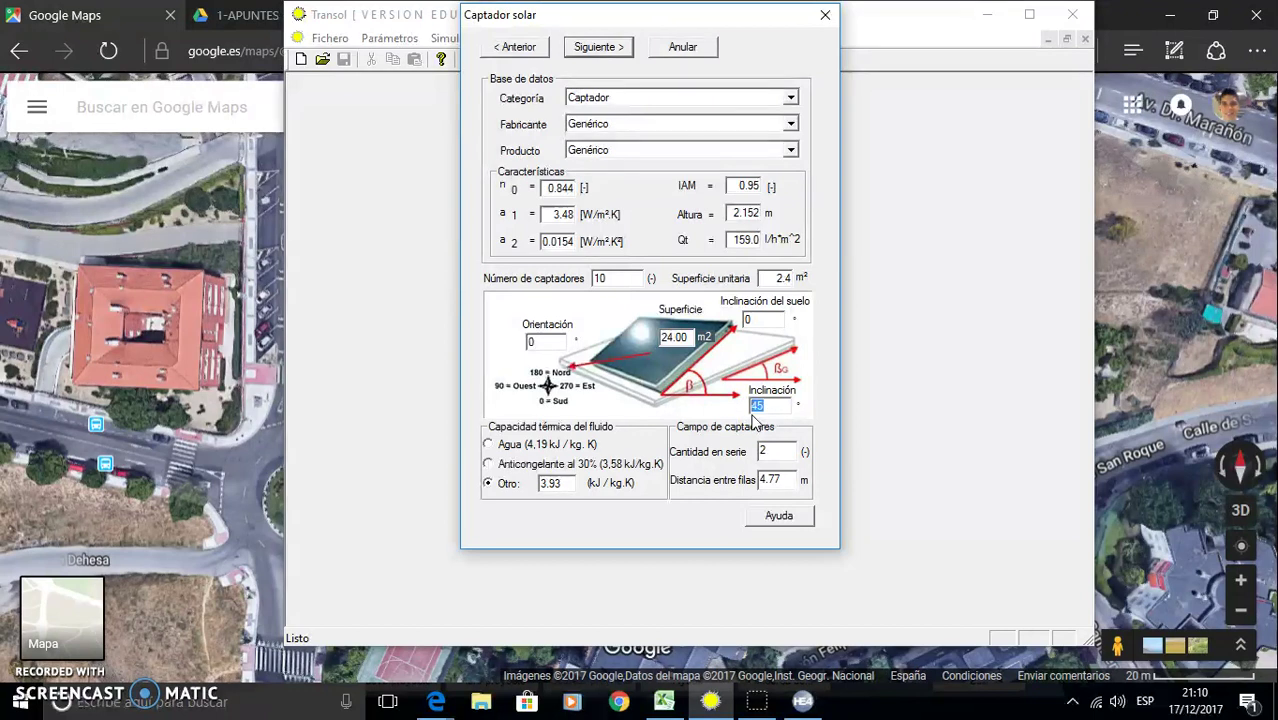
{"action": "left_click", "coordinate": [778, 321]}
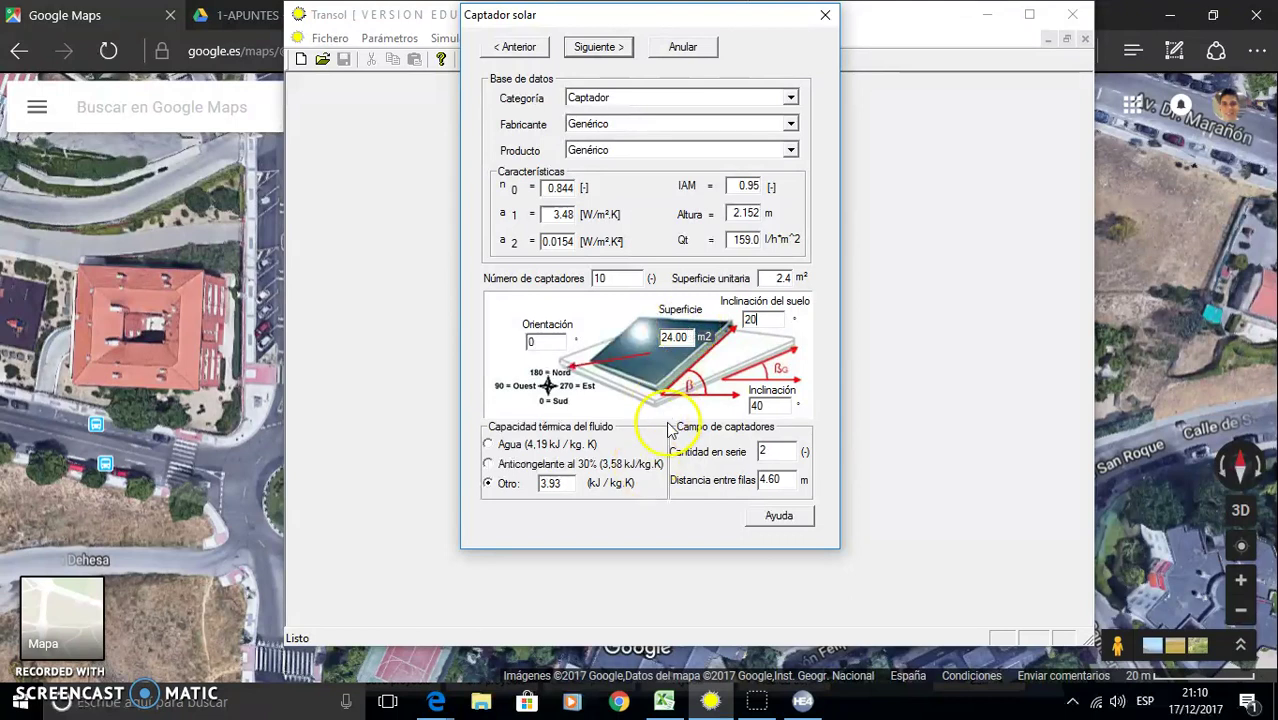
Return to the Google Maps satellite view in Edge and inspect the building's roof slopes up close
{"action": "left_click", "coordinate": [71, 305]}
{"action": "left_click", "coordinate": [628, 463]}
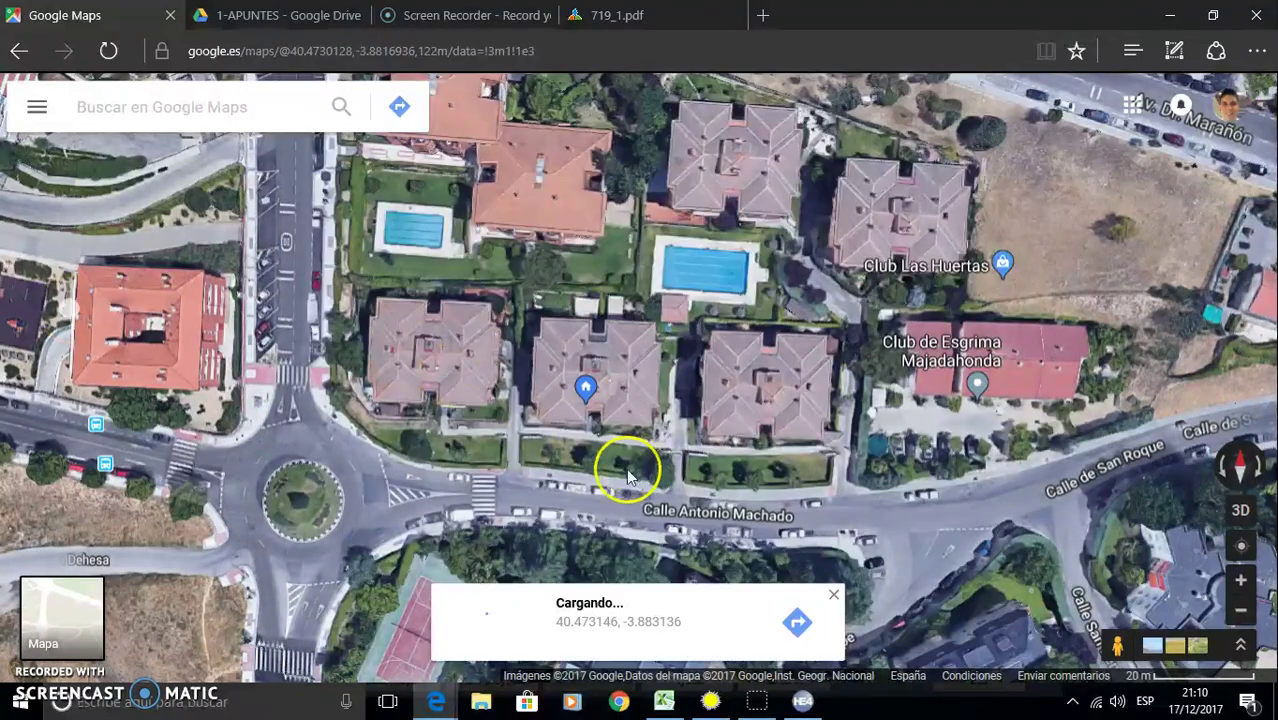
{"action": "left_click", "coordinate": [592, 430]}
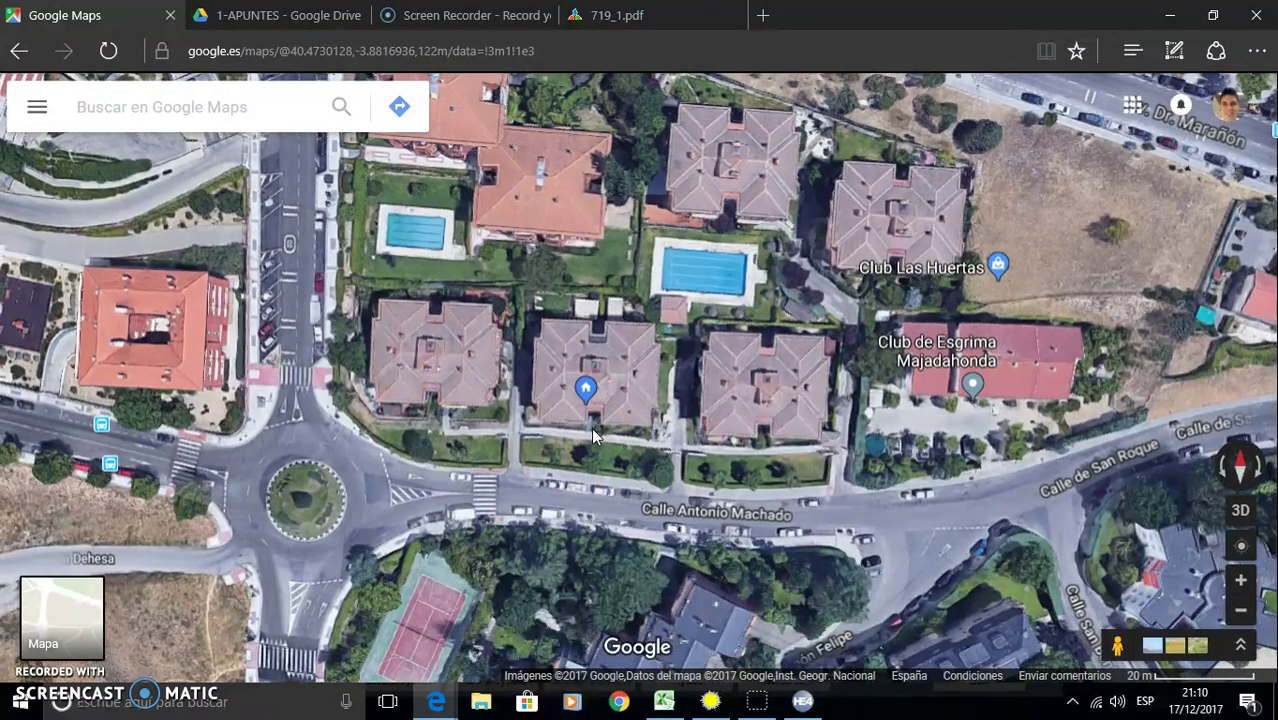
{"action": "scroll", "coordinate": [591, 429], "scroll_direction": "up", "scroll_amount": 1}
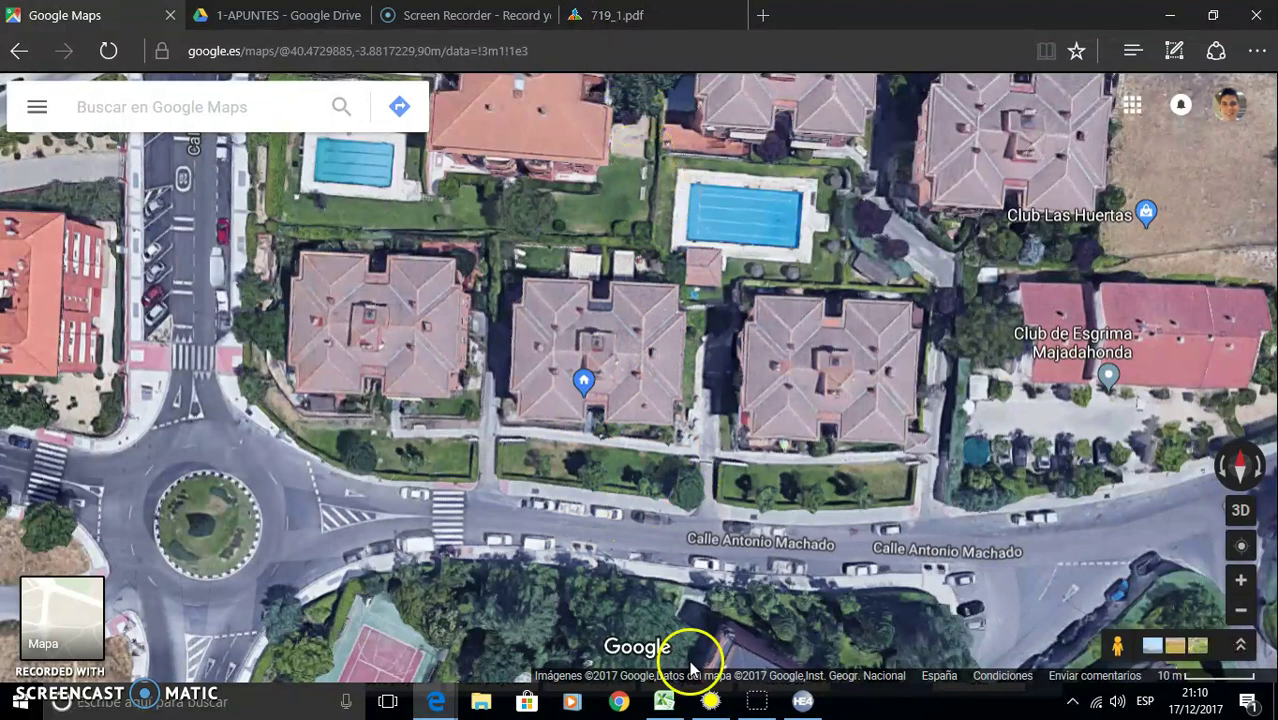
Back in Transol, set the collector tilt to 30° and the ground inclination to 10°
{"action": "left_click", "coordinate": [712, 700]}
{"action": "double_click", "coordinate": [758, 405]}
{"action": "type", "text": "30"}
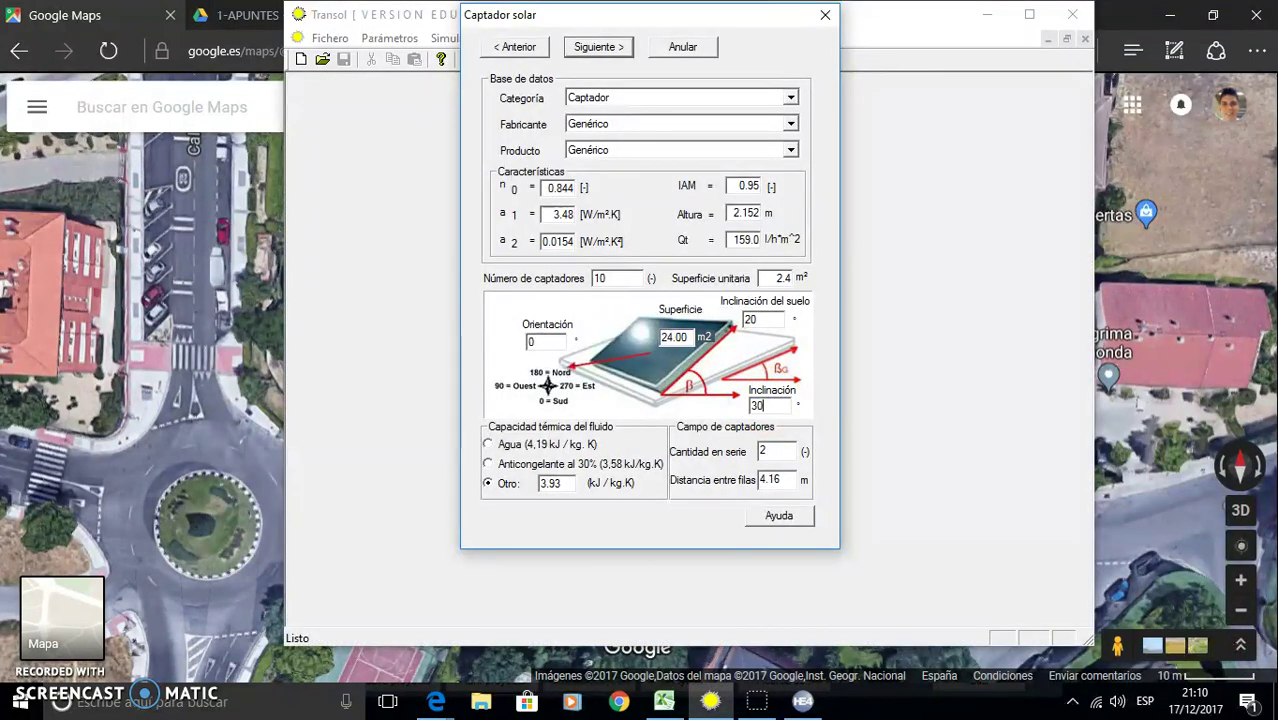
{"action": "double_click", "coordinate": [757, 318]}
{"action": "type", "text": "10"}
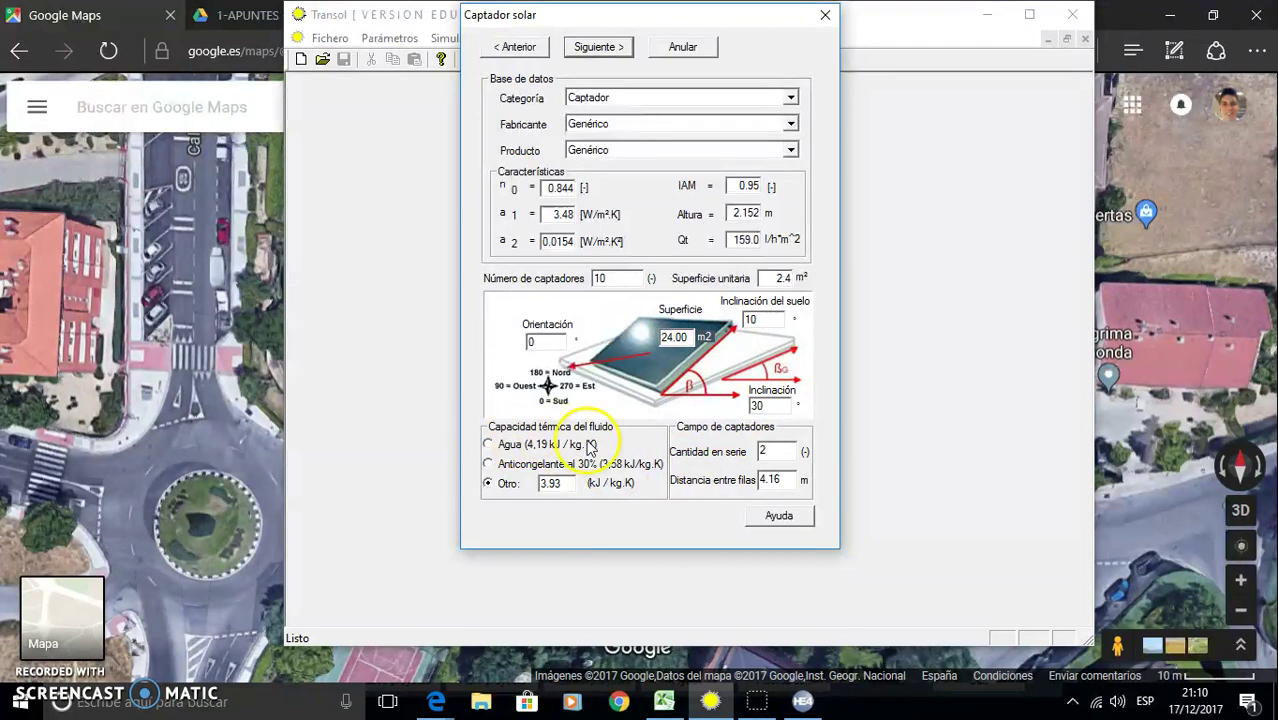
Choose the 30% antifreeze fluid, reduce the number of collectors to 8, and continue to the storage tank settings
{"action": "left_click", "coordinate": [488, 464]}
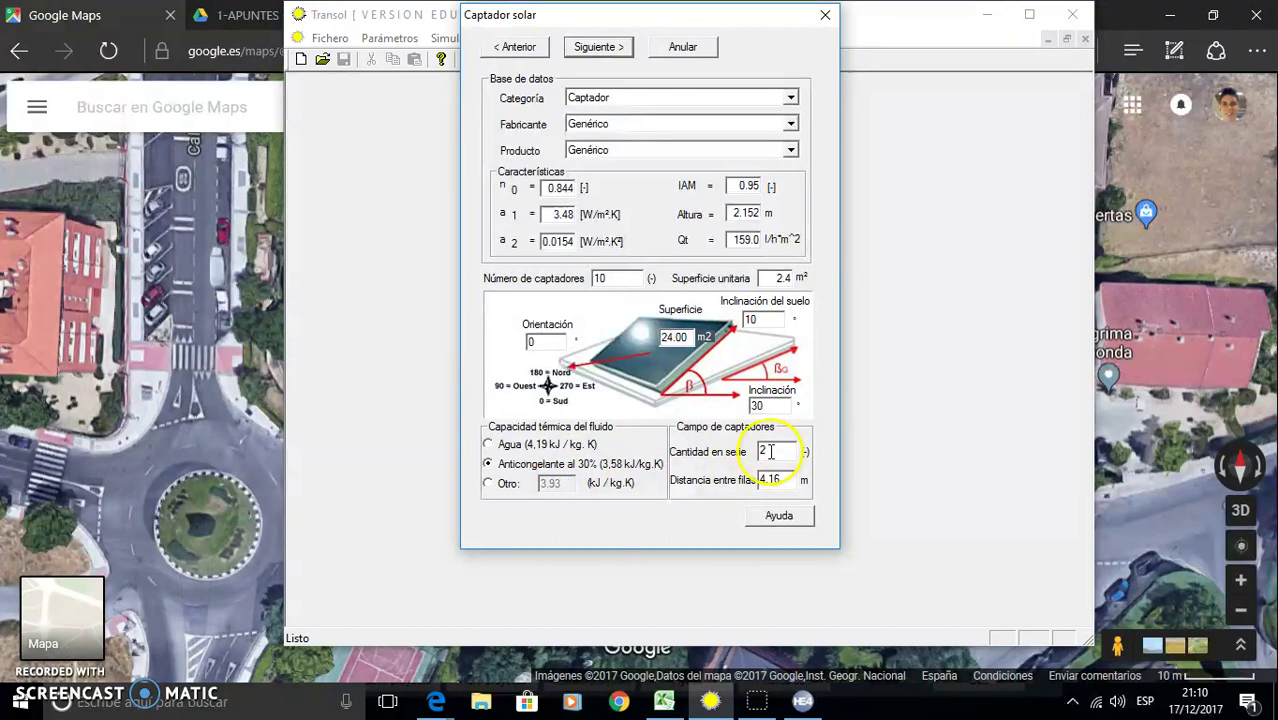
{"action": "left_click", "coordinate": [780, 480]}
{"action": "left_click", "coordinate": [591, 50]}
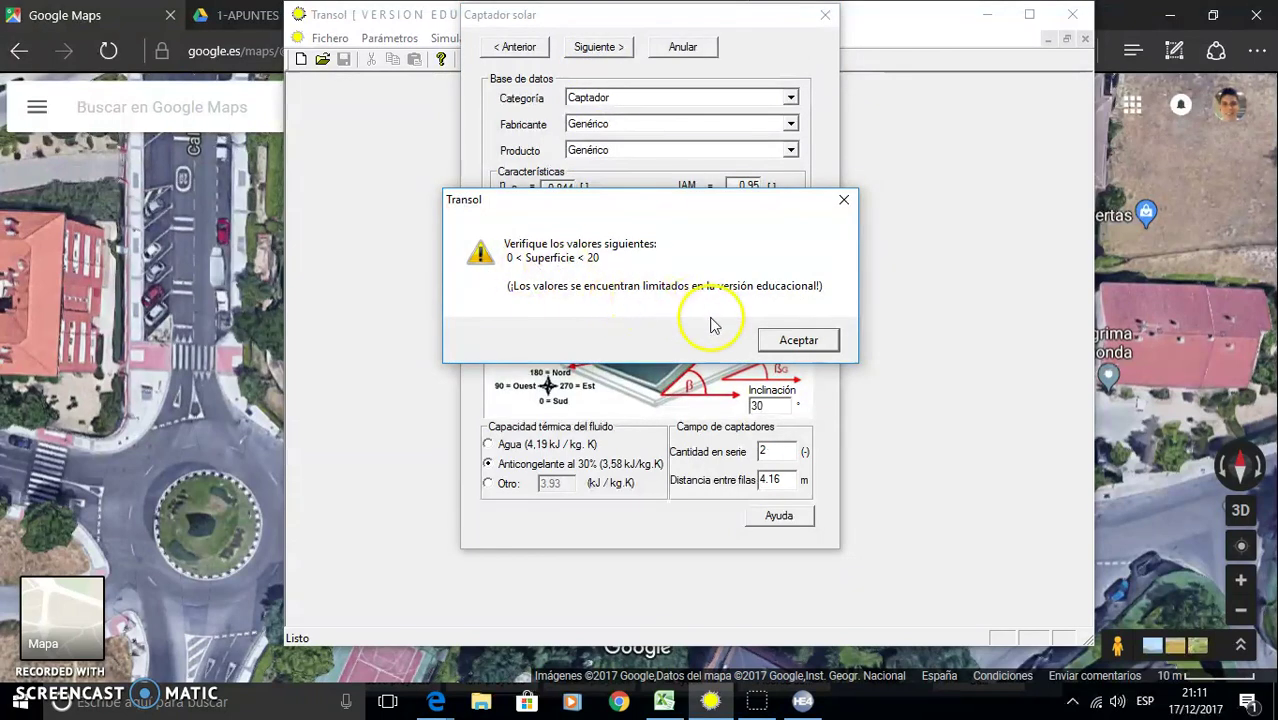
{"action": "left_click", "coordinate": [785, 343]}
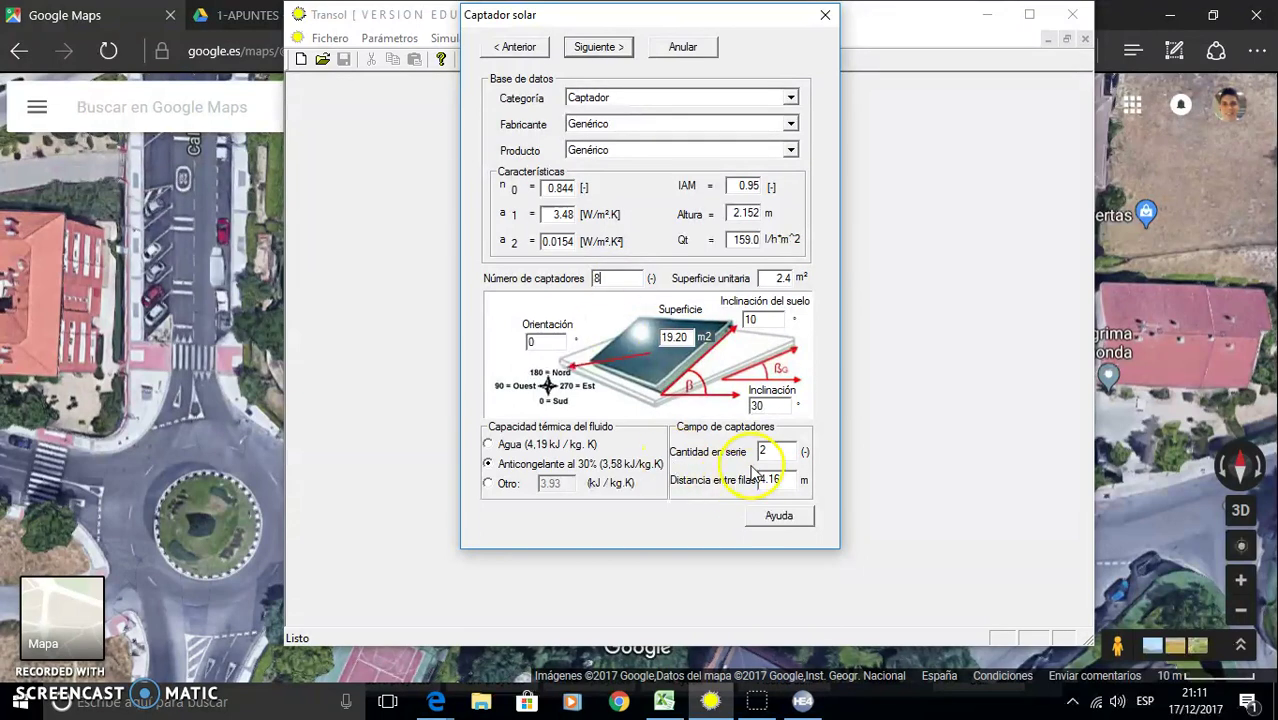
{"action": "left_click", "coordinate": [594, 47]}
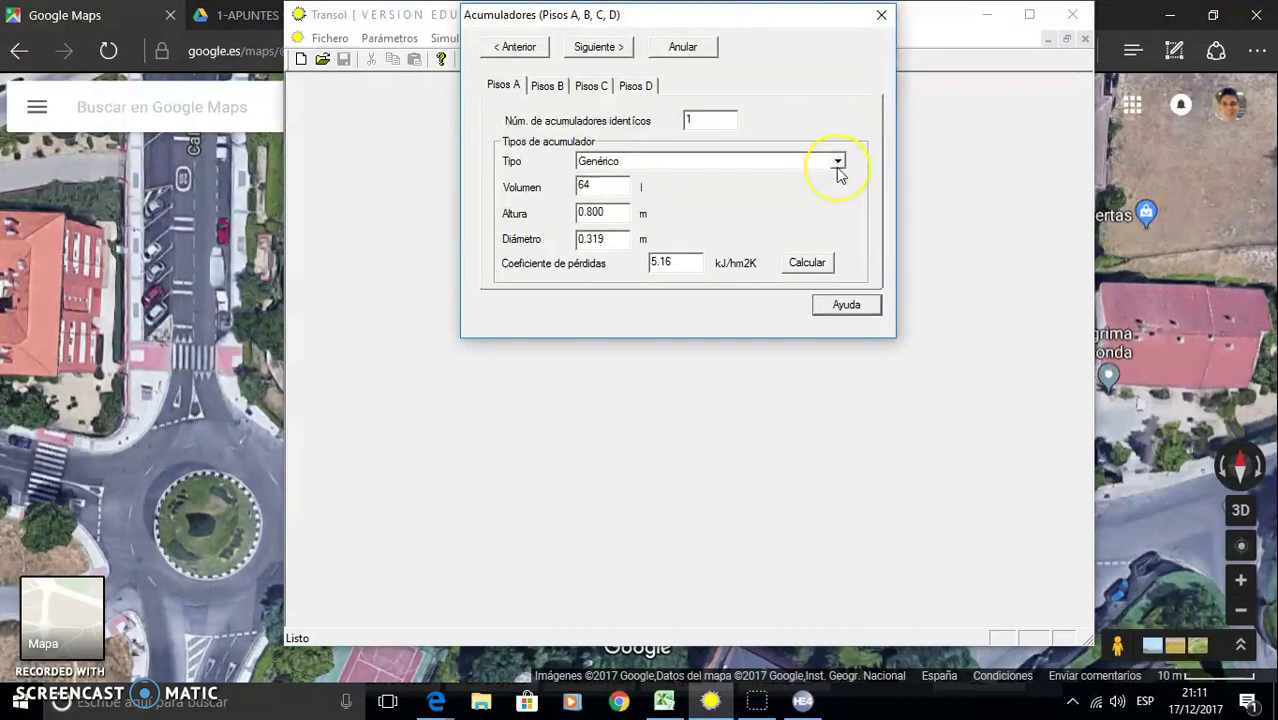
Review the storage tank data for Pisos A to D and accept it, continuing to the hydraulic auxiliary systems
{"action": "left_click", "coordinate": [551, 86]}
{"action": "left_click", "coordinate": [590, 87]}
{"action": "left_click", "coordinate": [630, 86]}
{"action": "left_click", "coordinate": [553, 88]}
{"action": "left_click", "coordinate": [513, 88]}
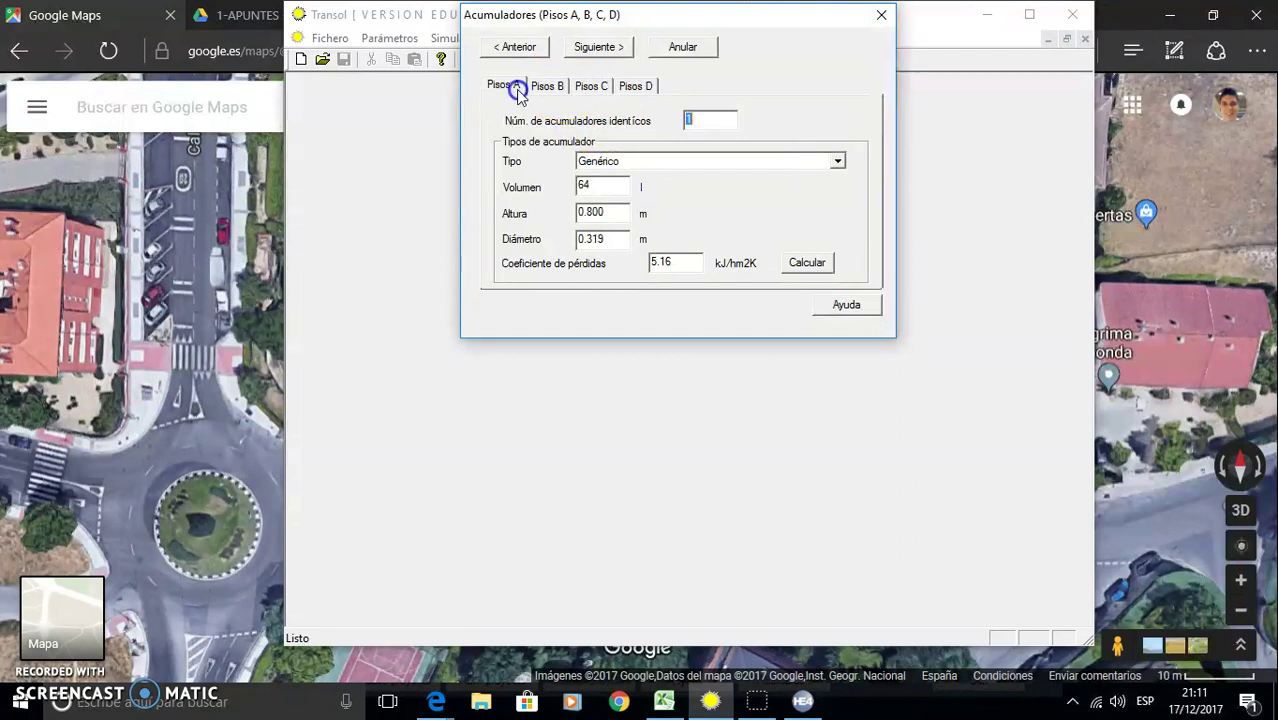
{"action": "double_click", "coordinate": [609, 244]}
{"action": "left_click", "coordinate": [614, 240]}
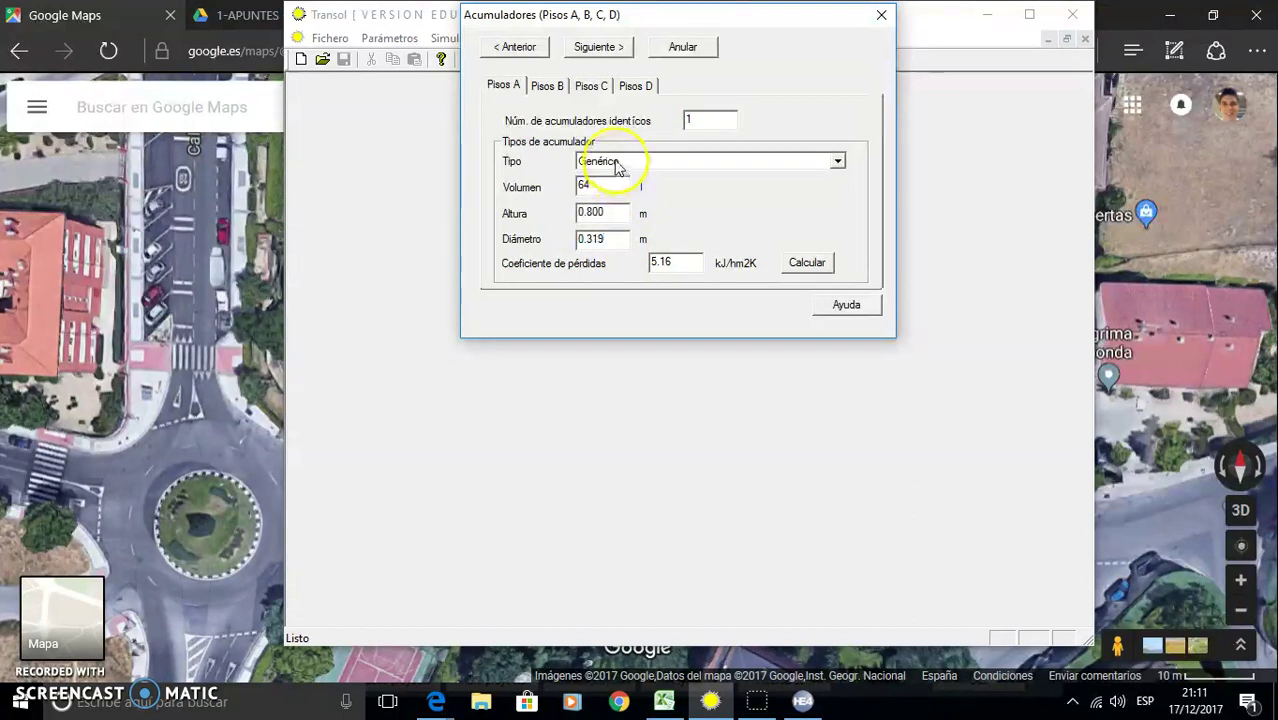
{"action": "left_click", "coordinate": [590, 47]}
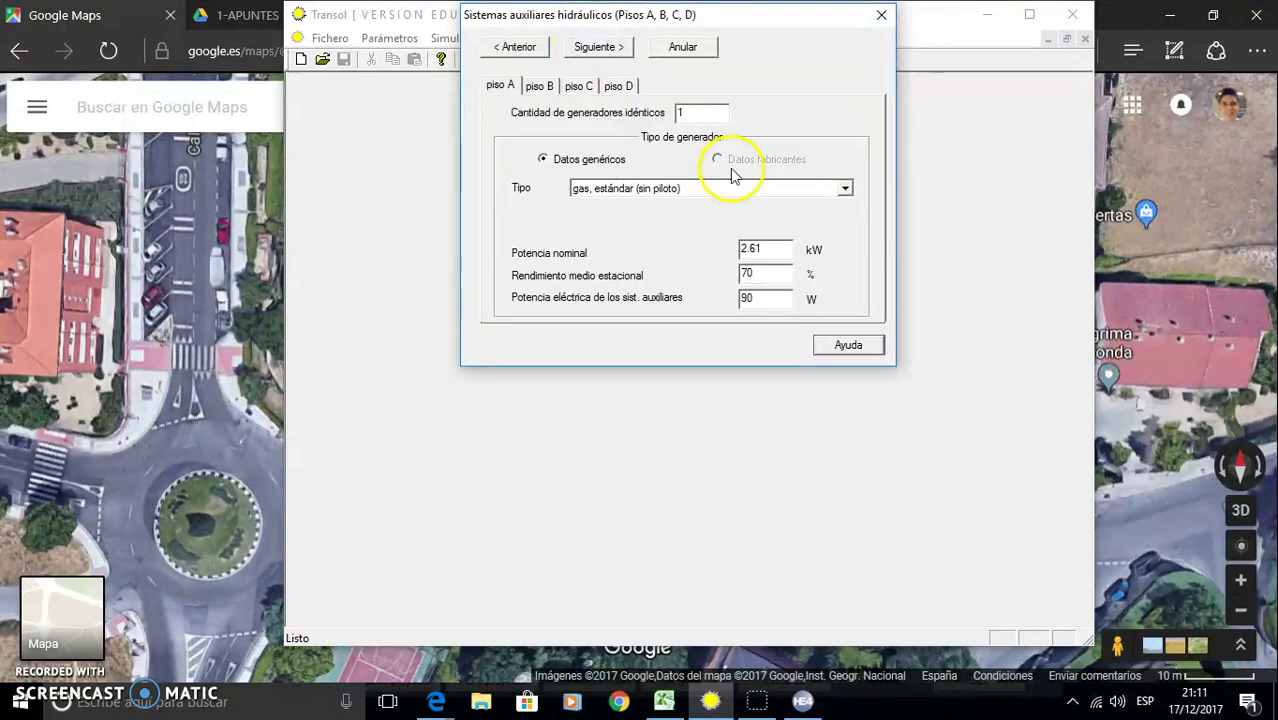
Set the auxiliary generator type for pisos A and B to "madera (inyección de aire, alimentación automática)"
{"action": "left_click", "coordinate": [845, 189]}
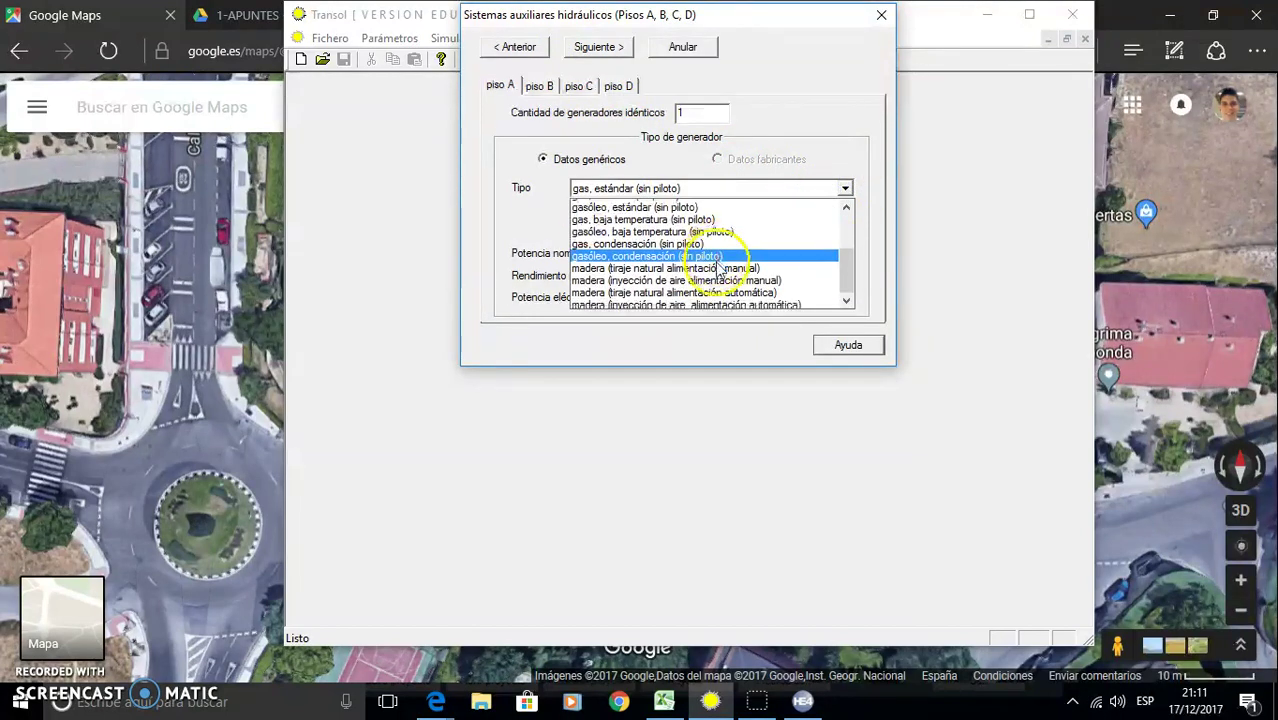
{"action": "left_click", "coordinate": [658, 302]}
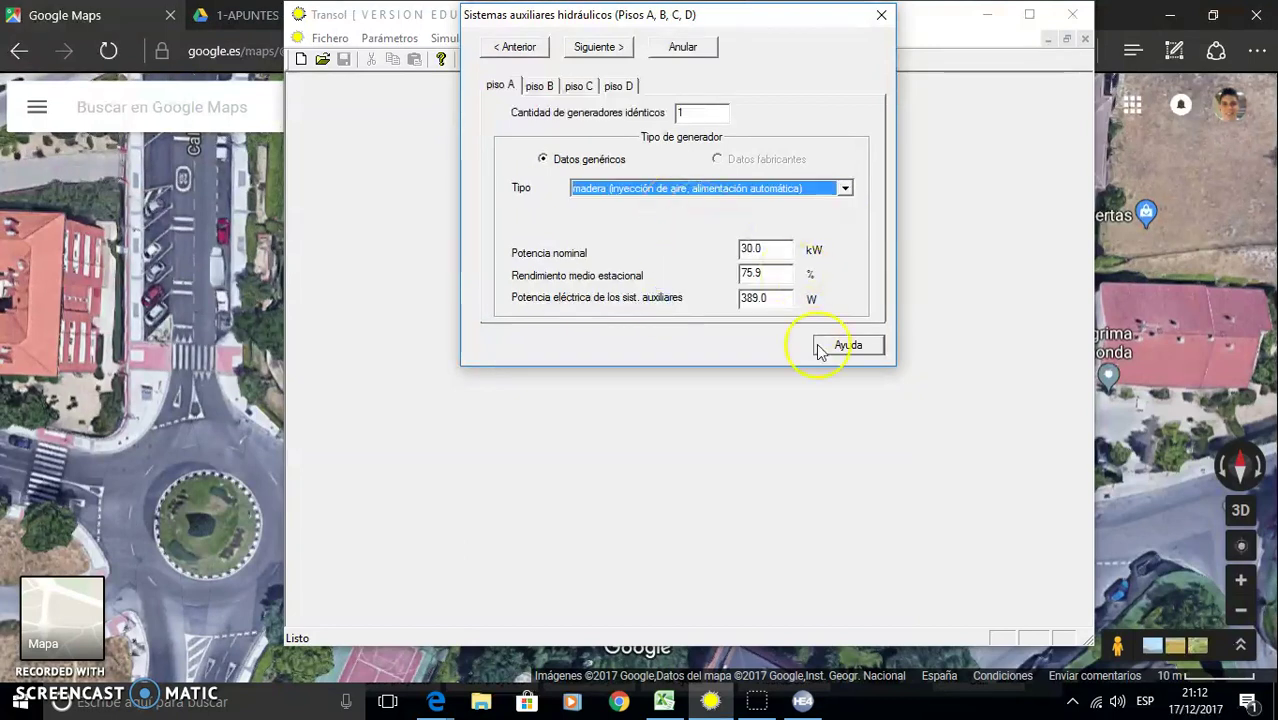
{"action": "left_click", "coordinate": [557, 87]}
{"action": "left_click", "coordinate": [845, 189]}
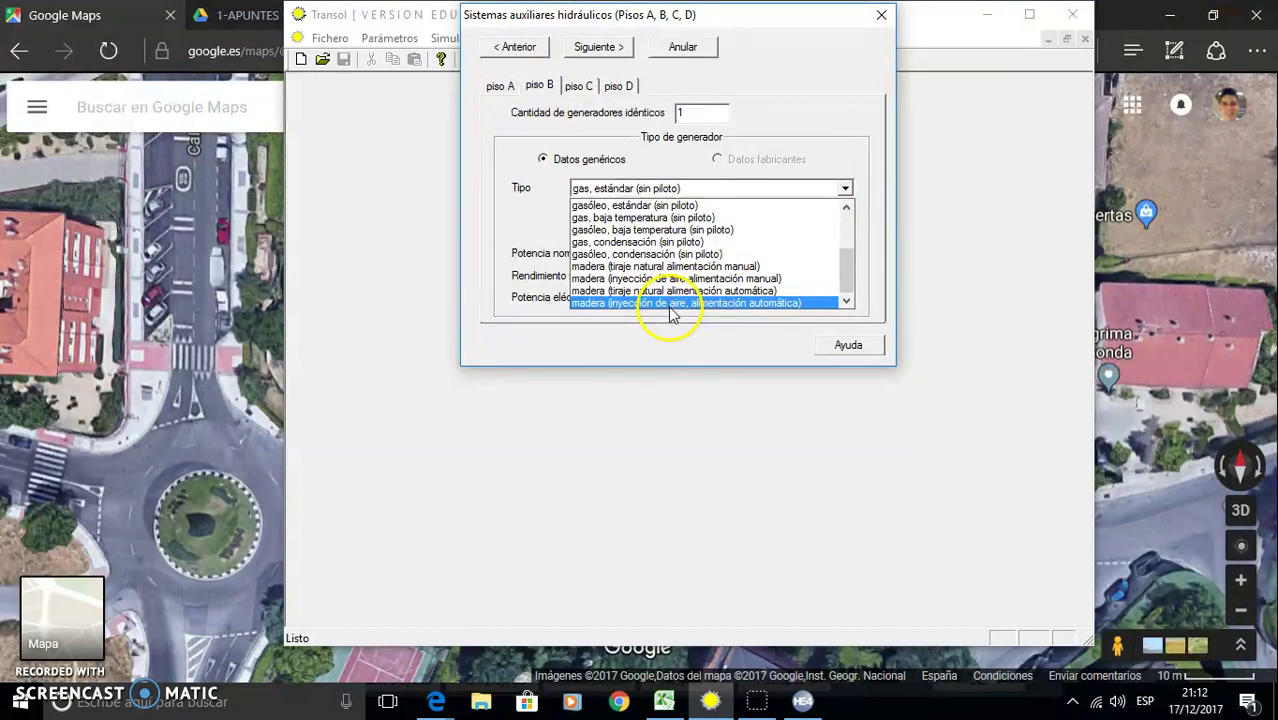
{"action": "left_click", "coordinate": [670, 303]}
Set the generator type for pisos C and D to "madera (inyección de aire, alimentación automática)" and continue to the solar circuit regulation
{"action": "left_click", "coordinate": [578, 86]}
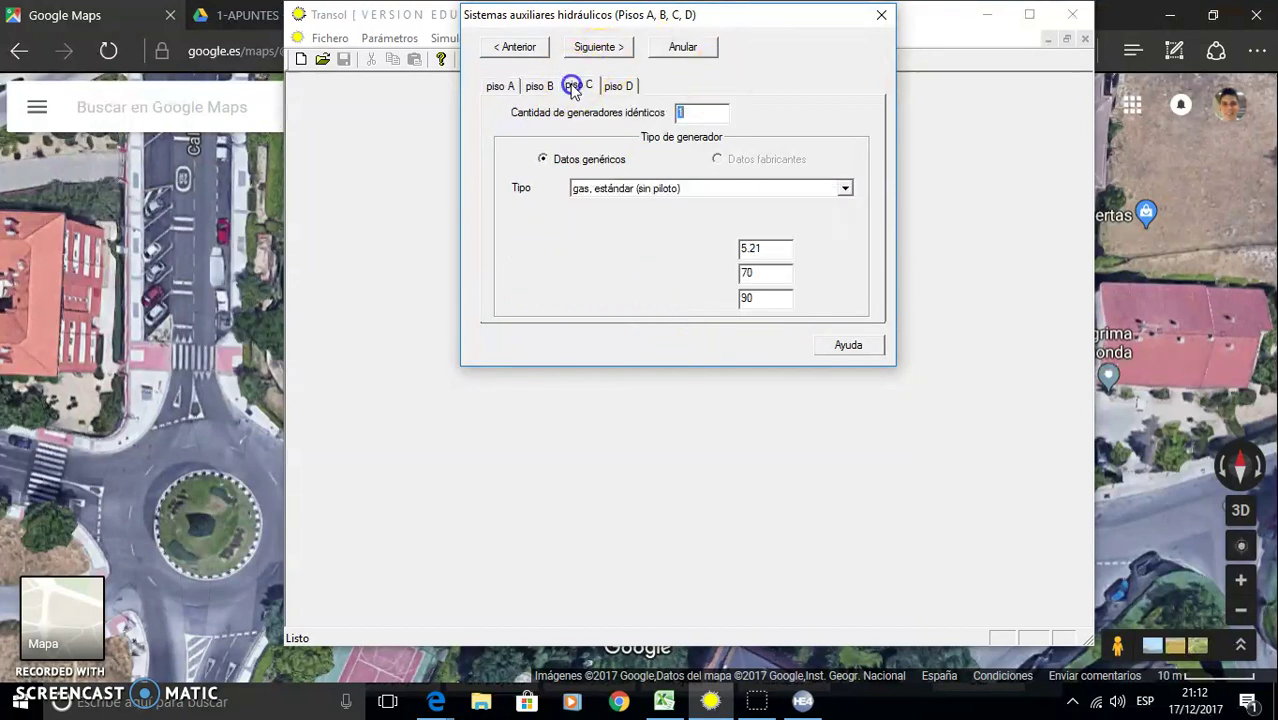
{"action": "left_click", "coordinate": [845, 189]}
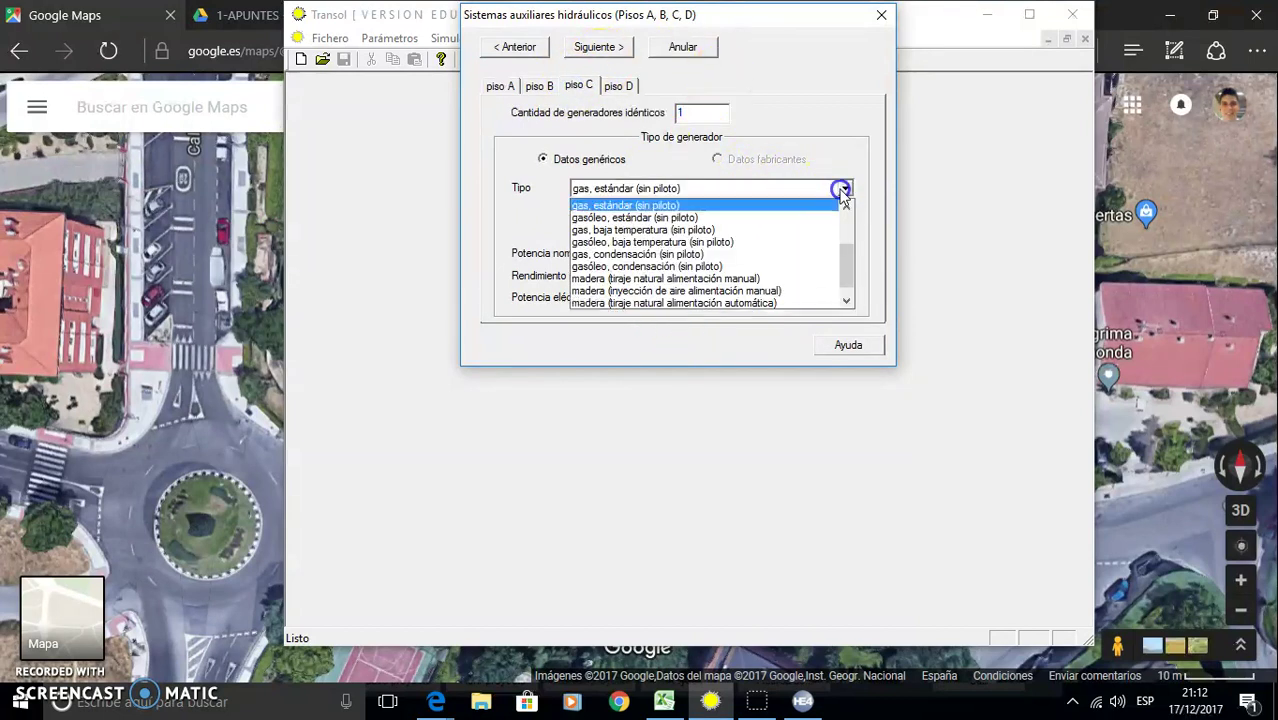
{"action": "left_click", "coordinate": [676, 304]}
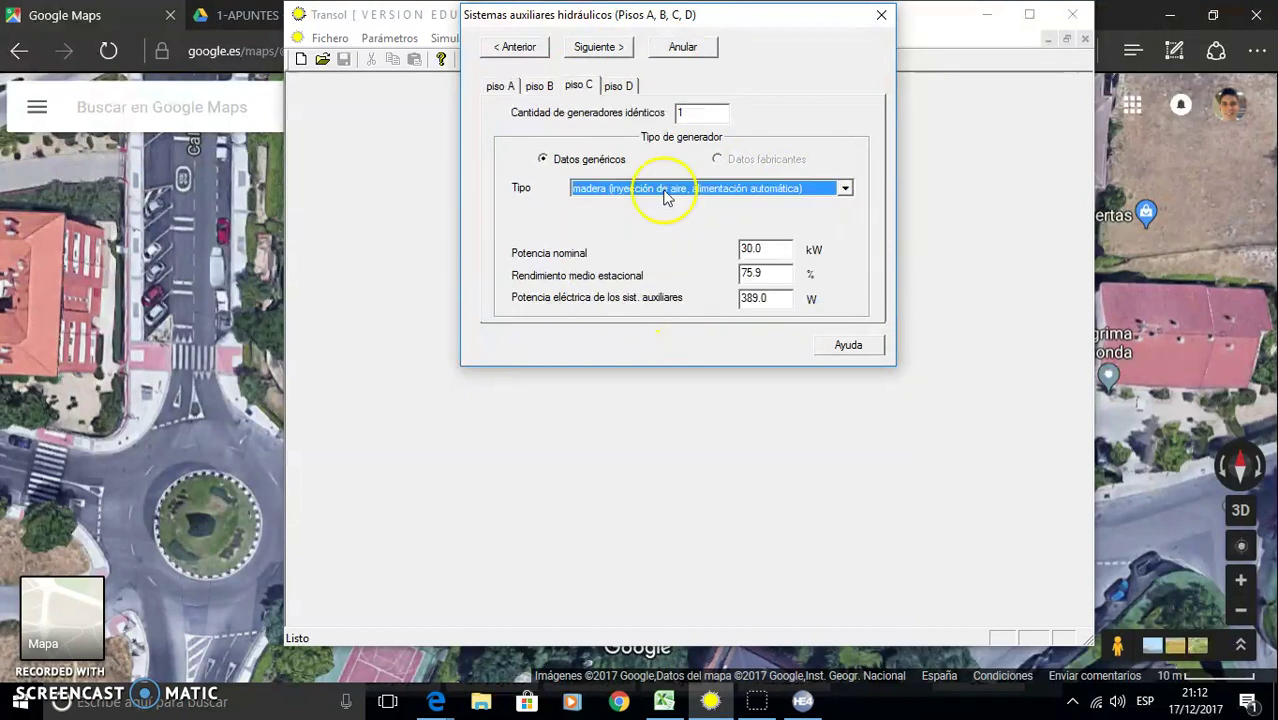
{"action": "left_click", "coordinate": [616, 86]}
{"action": "left_click", "coordinate": [845, 189]}
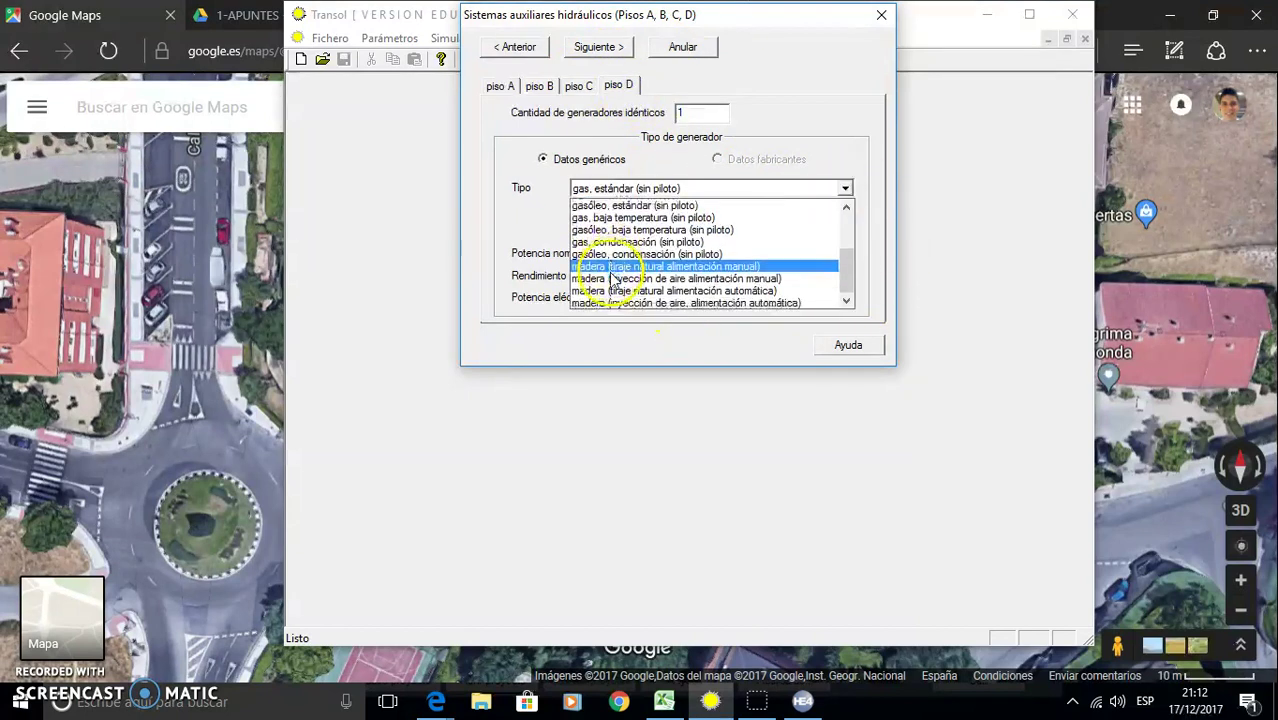
{"action": "left_click", "coordinate": [622, 303]}
{"action": "left_click", "coordinate": [603, 50]}
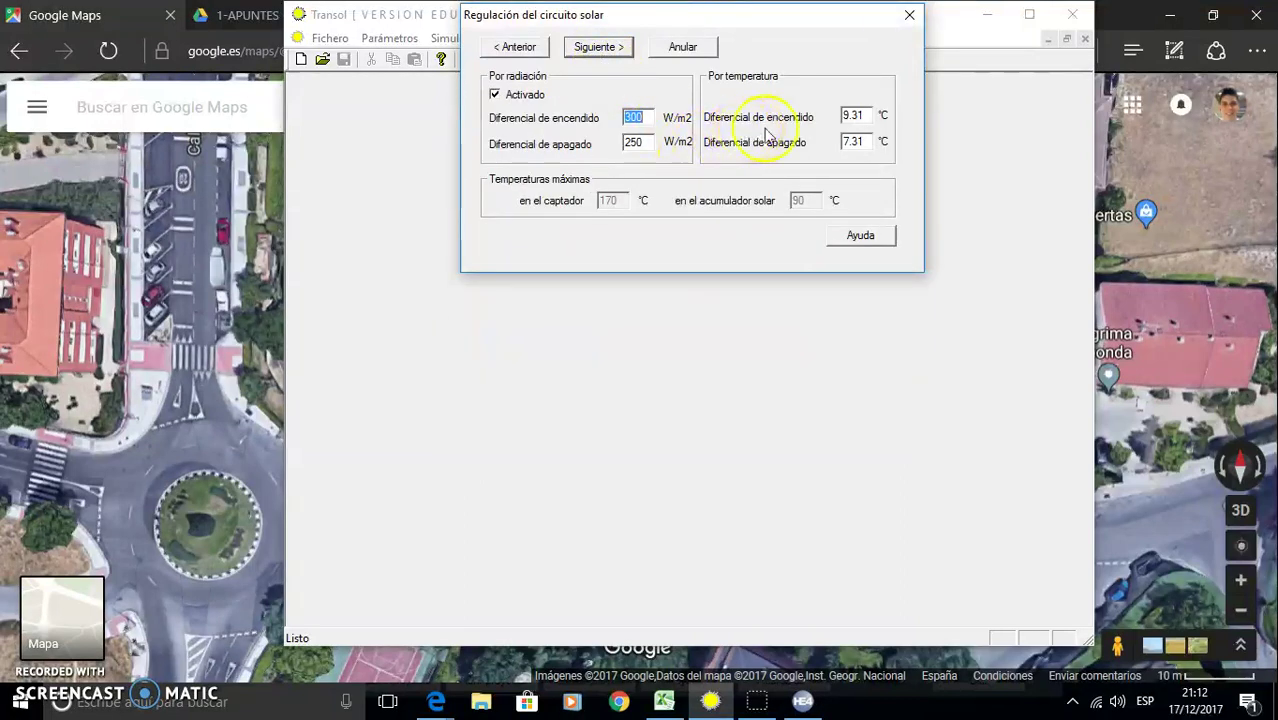
Set the temperature control's switch-on differential to 7 °C and its switch-off differential to 2 °C
{"action": "left_click", "coordinate": [862, 116]}
{"action": "left_click_drag", "start_coordinate": [858, 117], "coordinate": [790, 138]}
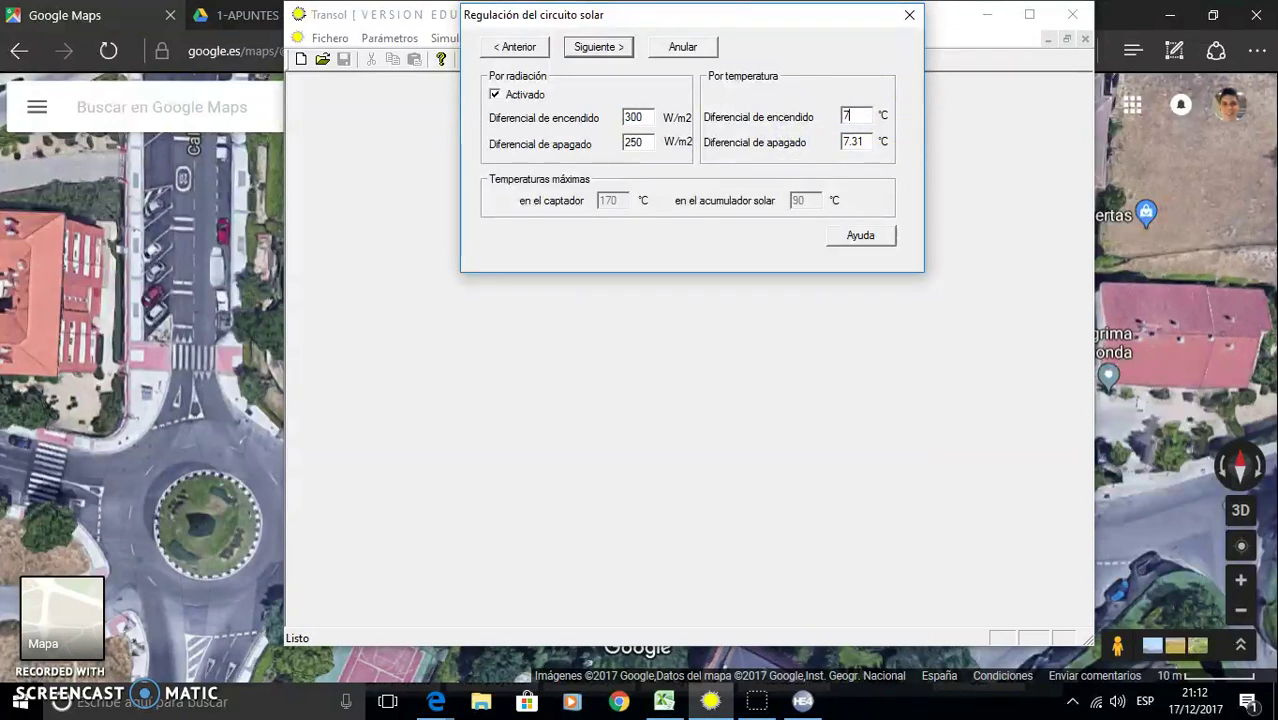
{"action": "left_click_drag", "start_coordinate": [862, 142], "coordinate": [830, 145]}
{"action": "type", "text": "2"}
Deactivate radiation control, enter temperature differentials of 7 °C for switch-on and 2 °C for switch-off, and continue to the regulator
{"action": "left_click", "coordinate": [494, 94]}
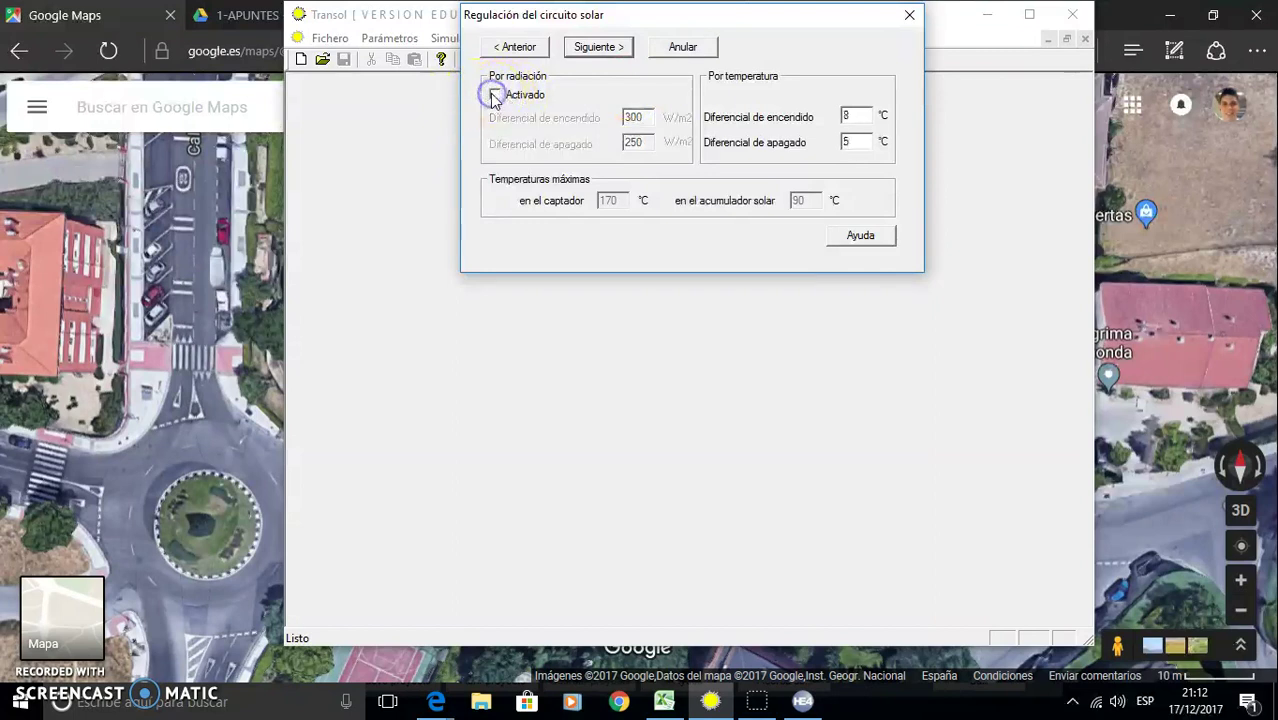
{"action": "left_click_drag", "start_coordinate": [865, 117], "coordinate": [818, 127]}
{"action": "type", "text": "7"}
{"action": "left_click_drag", "start_coordinate": [856, 141], "coordinate": [822, 141]}
{"action": "type", "text": "2"}
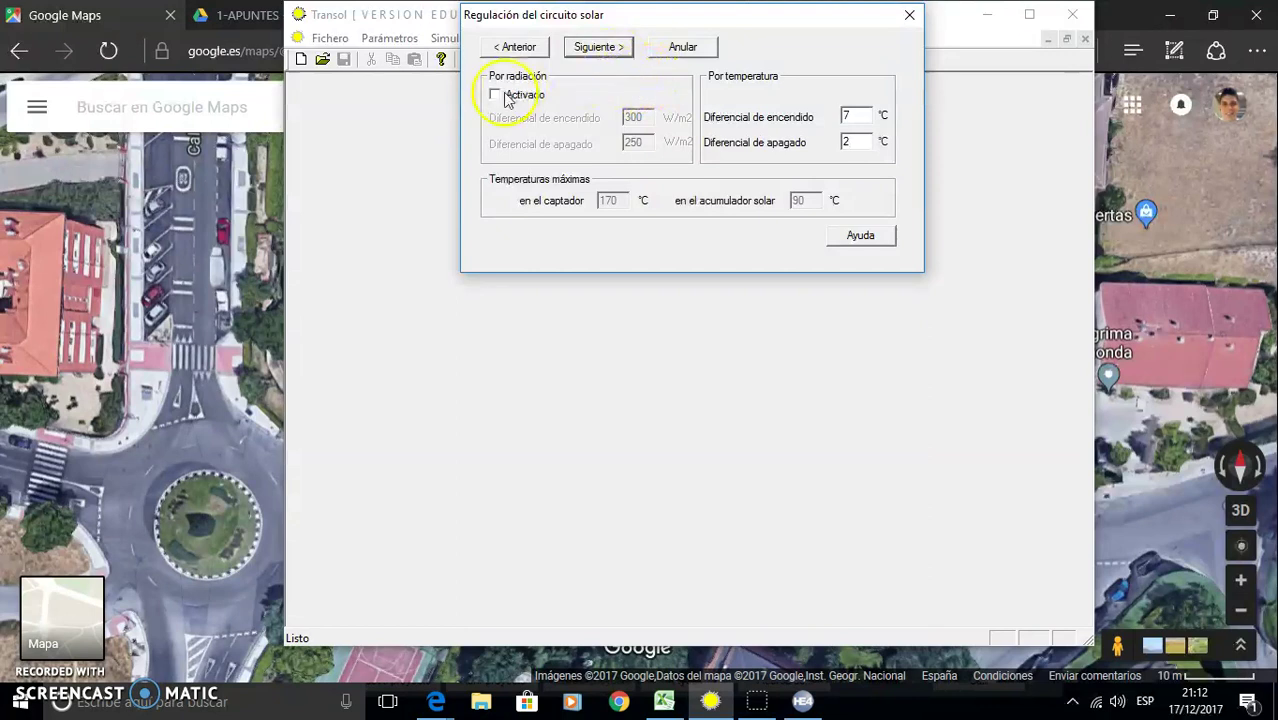
{"action": "left_click", "coordinate": [600, 50]}
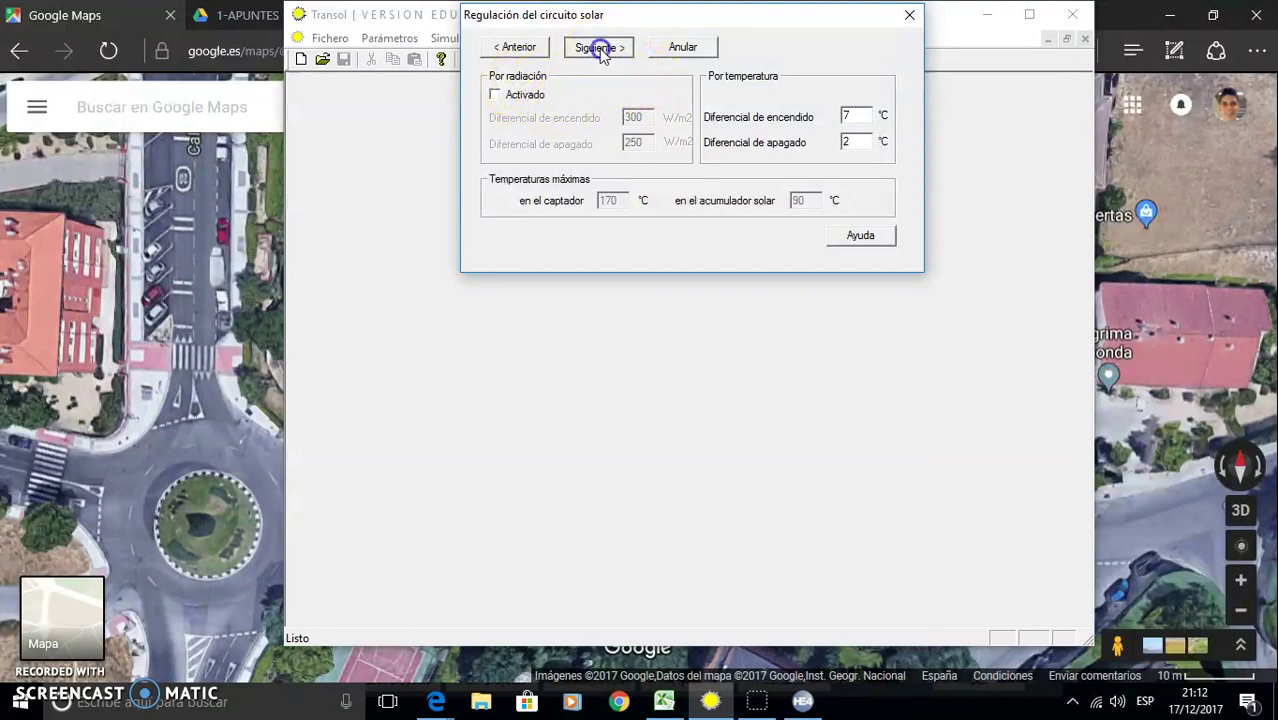
Set the regulator's switch-on differential to 7 K and accept the heat exchanger's transfer coefficient, continuing to the pumps
{"action": "left_click", "coordinate": [628, 92]}
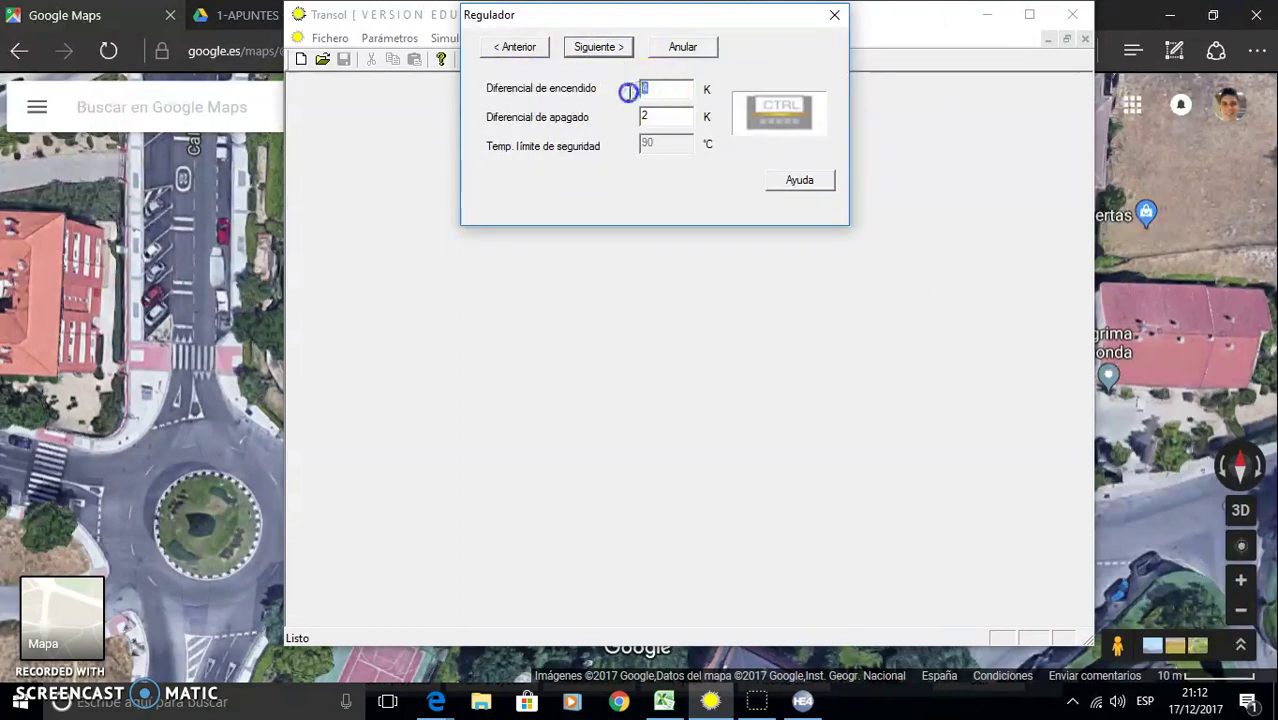
{"action": "left_click", "coordinate": [673, 151]}
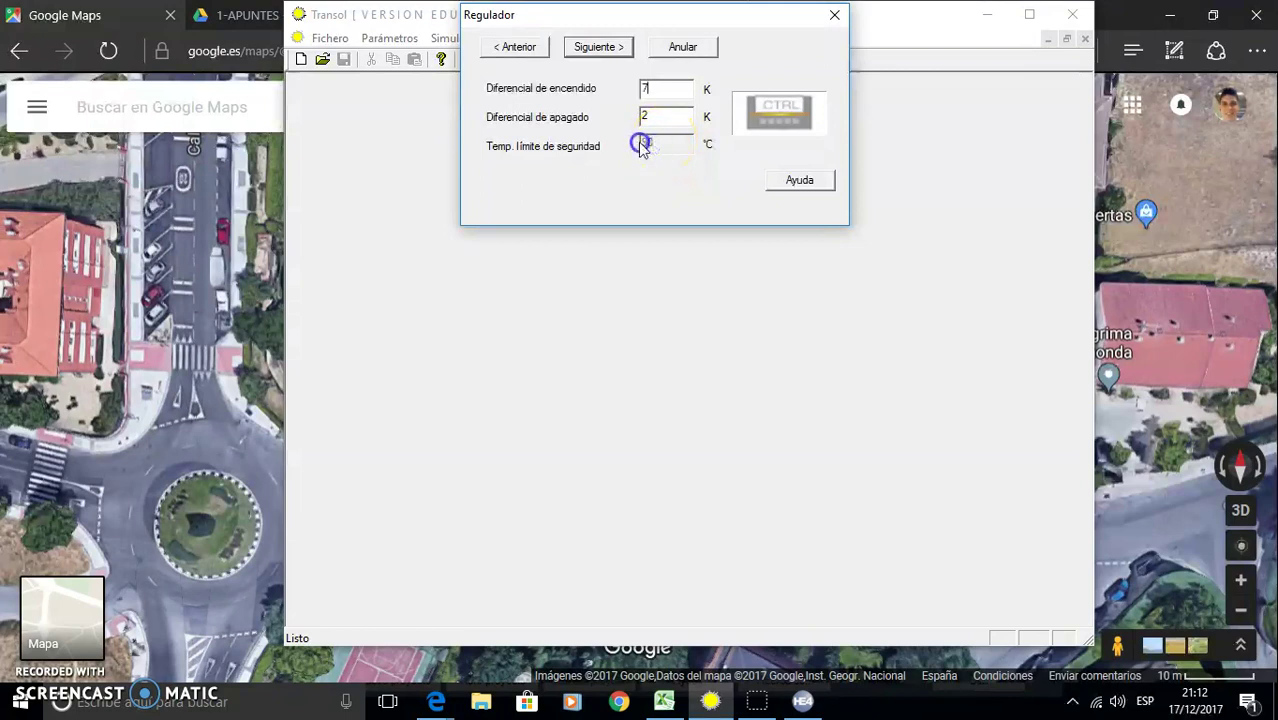
{"action": "left_click", "coordinate": [595, 47]}
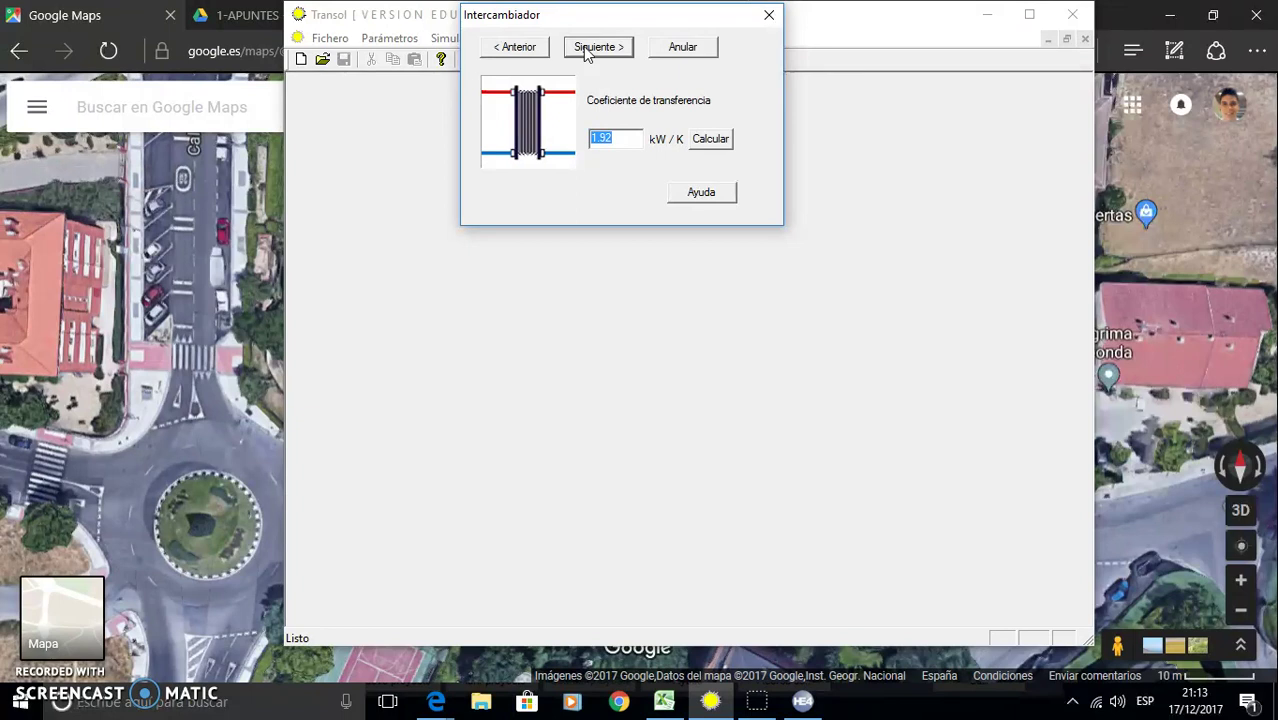
{"action": "left_click", "coordinate": [588, 53]}
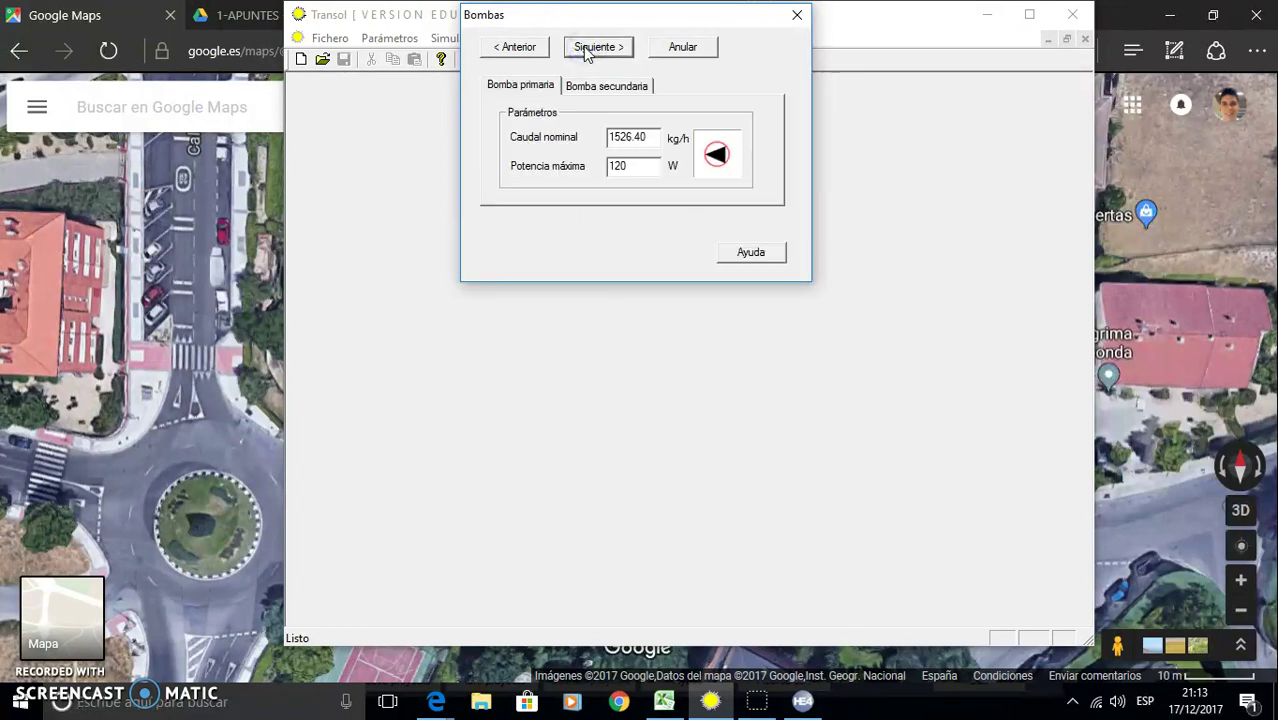
Accept the pump parameters, continue to the pipes, and consult the pipe selection table on page 55 of 04-Criterios_adicionales_dimensionamiento.pdf
{"action": "left_click", "coordinate": [587, 52]}
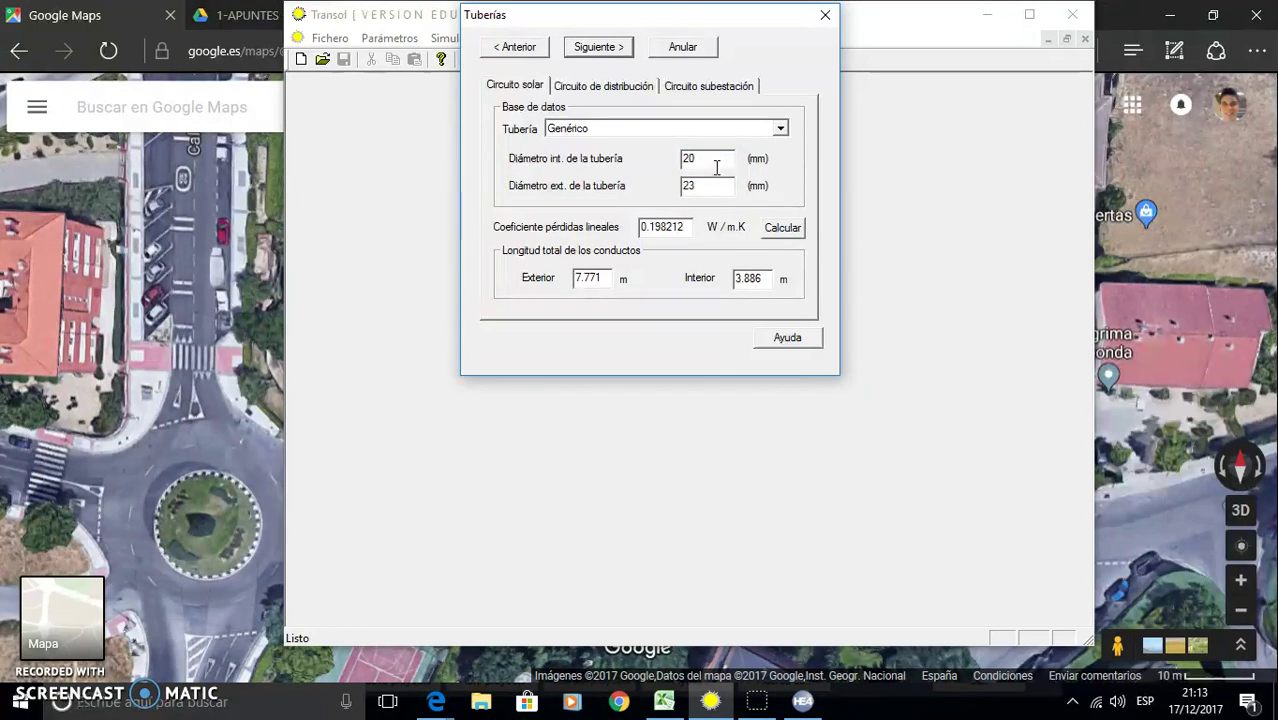
{"action": "left_click_drag", "start_coordinate": [708, 185], "coordinate": [631, 197]}
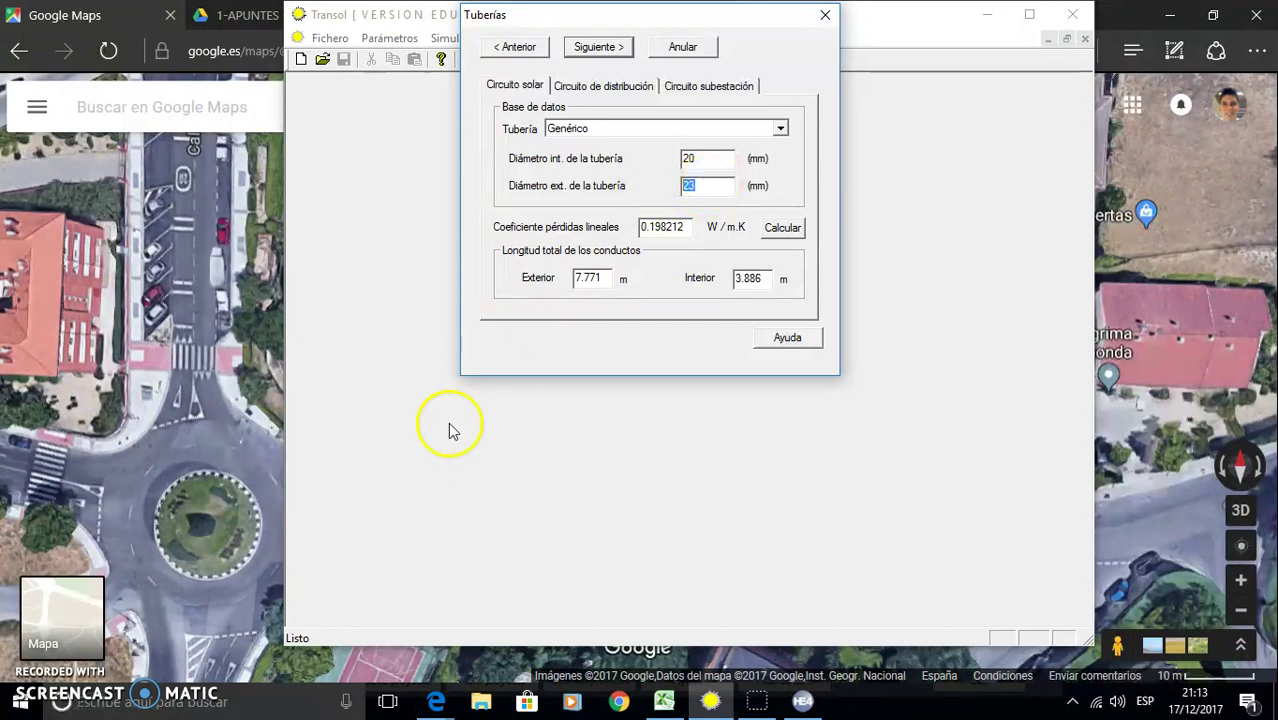
{"action": "mouse_move", "coordinate": [432, 692]}
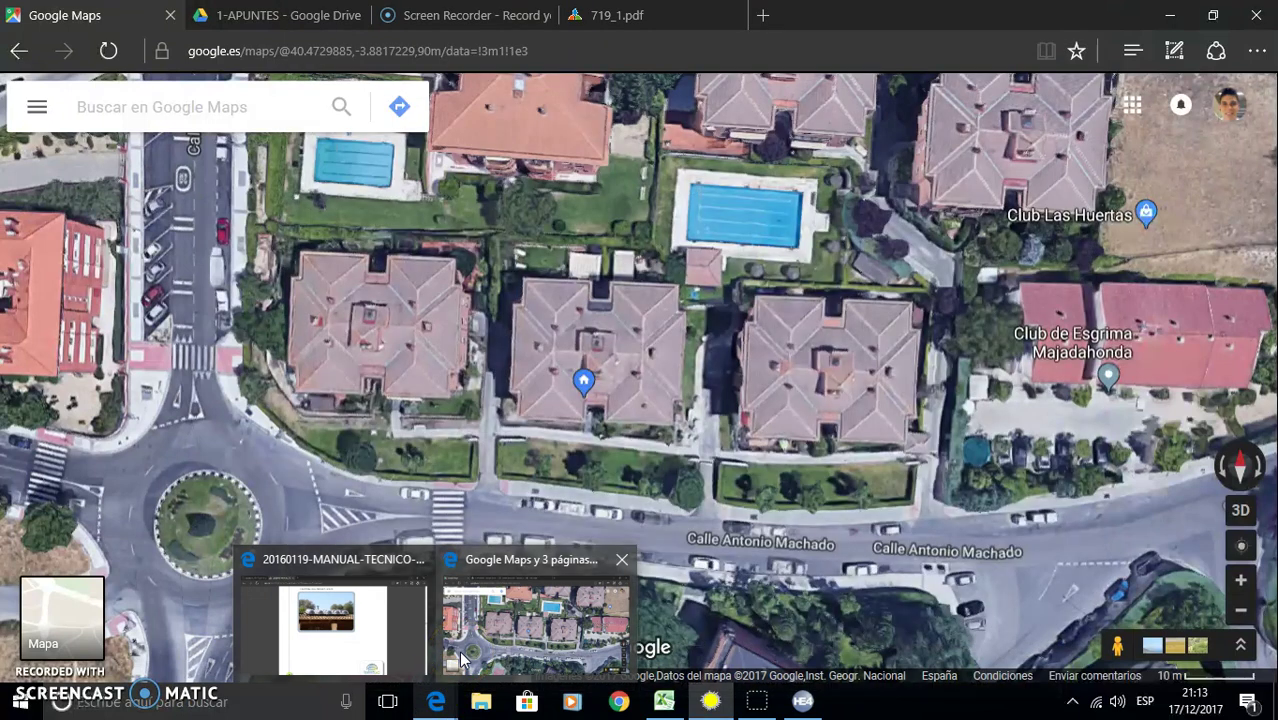
{"action": "left_click", "coordinate": [460, 660]}
{"action": "left_click", "coordinate": [275, 15]}
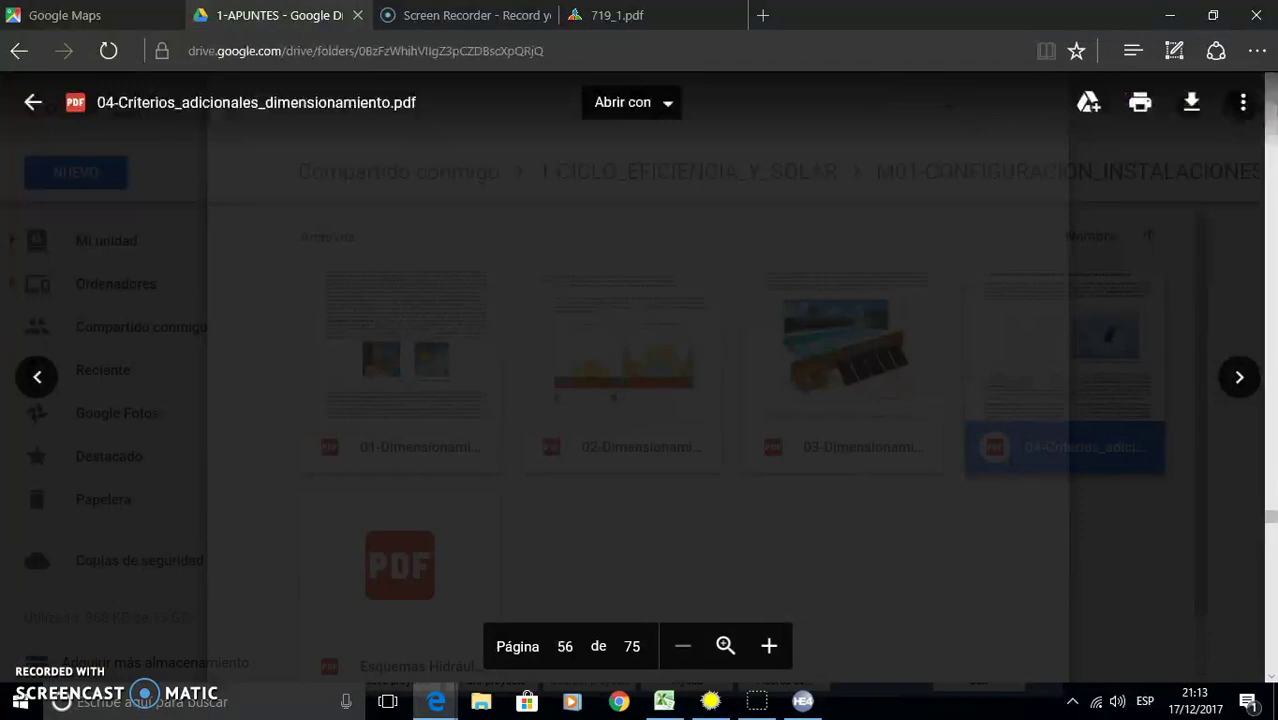
{"action": "scroll", "coordinate": [708, 343], "scroll_direction": "up", "scroll_amount": 3}
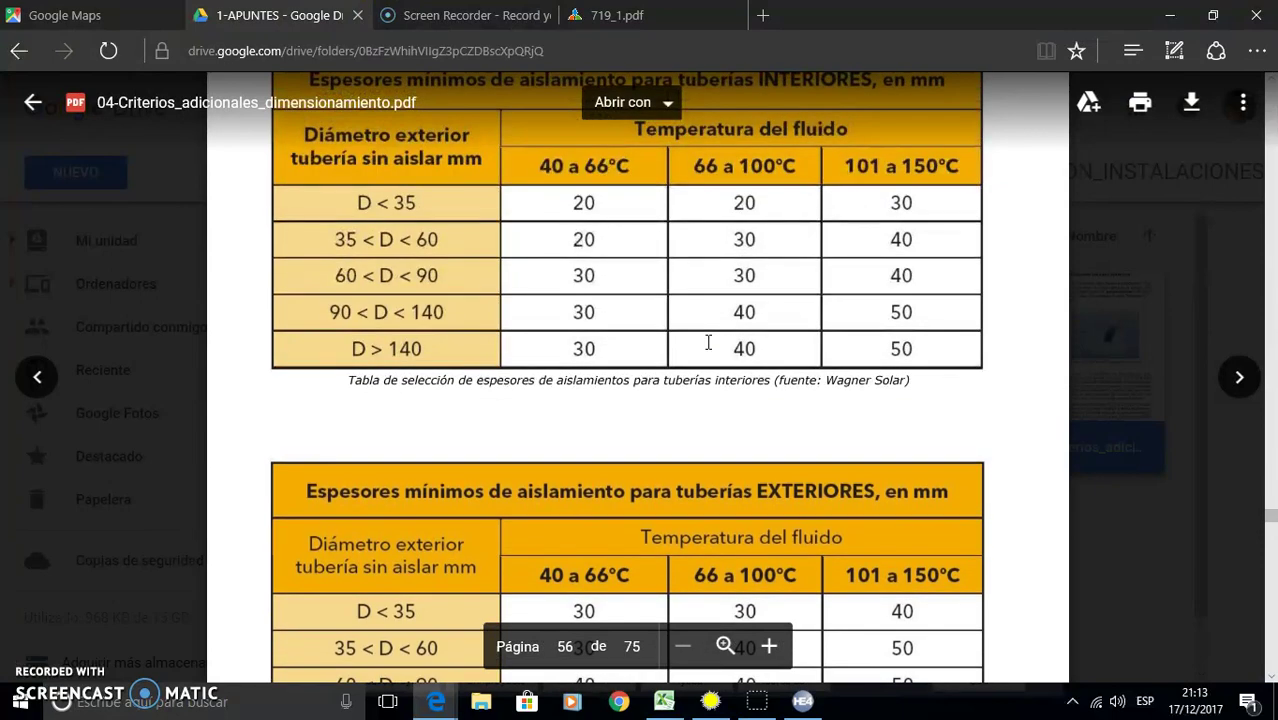
{"action": "scroll", "coordinate": [708, 343], "scroll_direction": "up", "scroll_amount": 5}
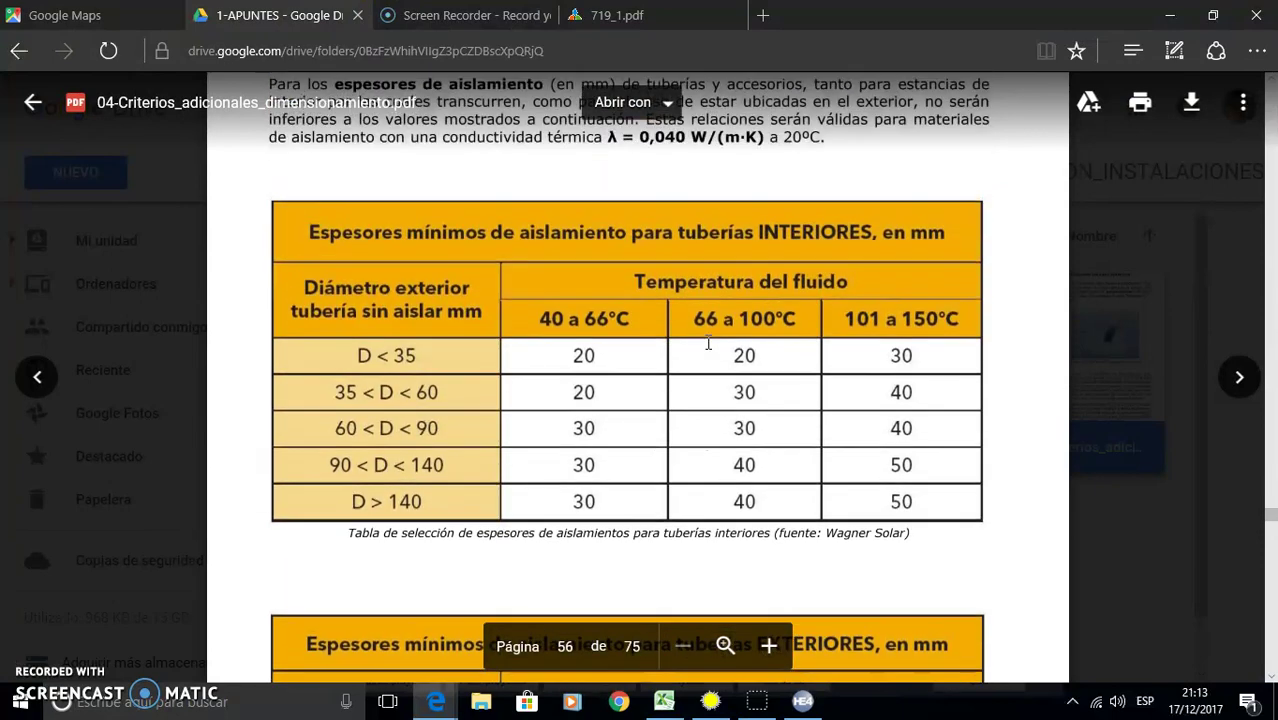
{"action": "scroll", "coordinate": [708, 343], "scroll_direction": "up", "scroll_amount": 6}
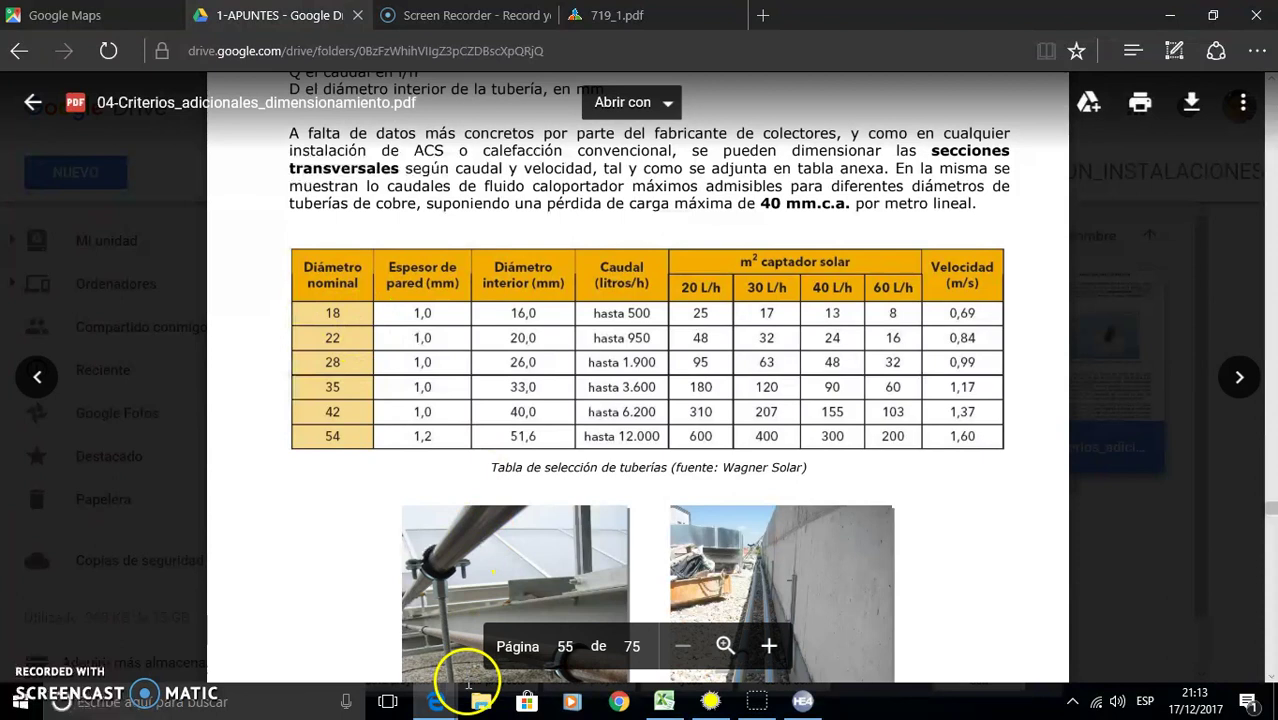
{"action": "mouse_move", "coordinate": [445, 708]}
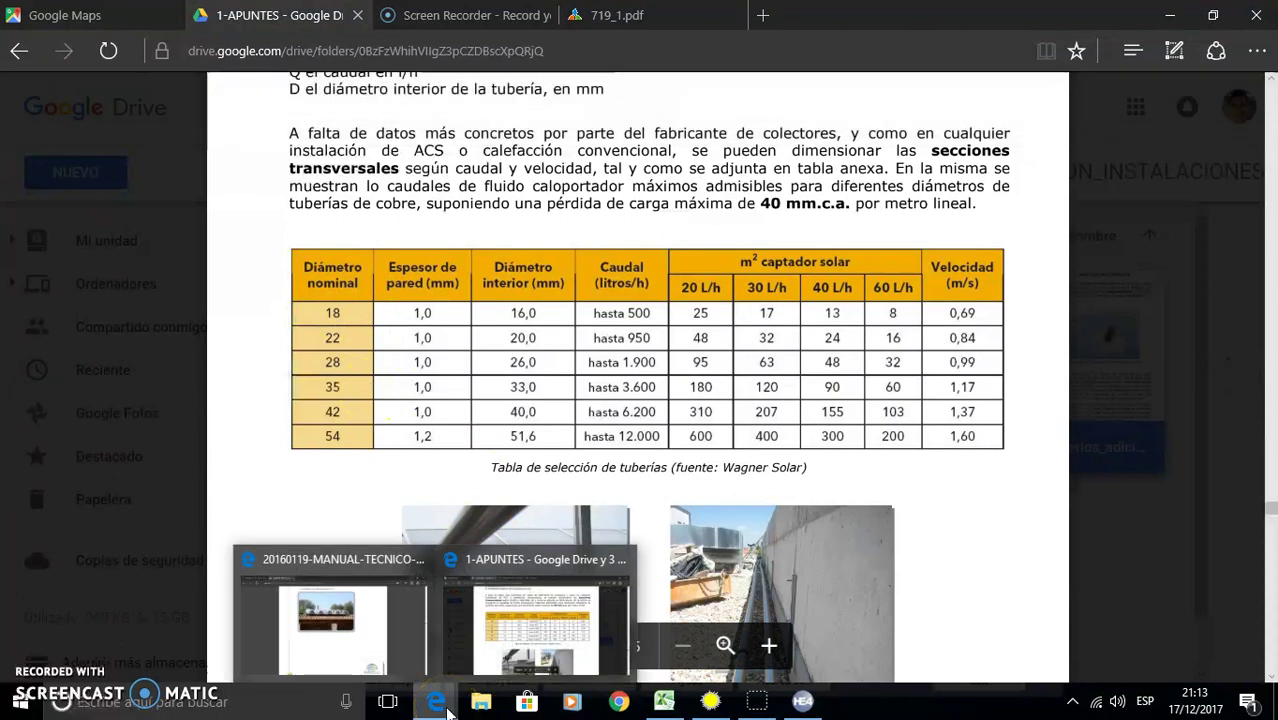
{"action": "mouse_move", "coordinate": [708, 695]}
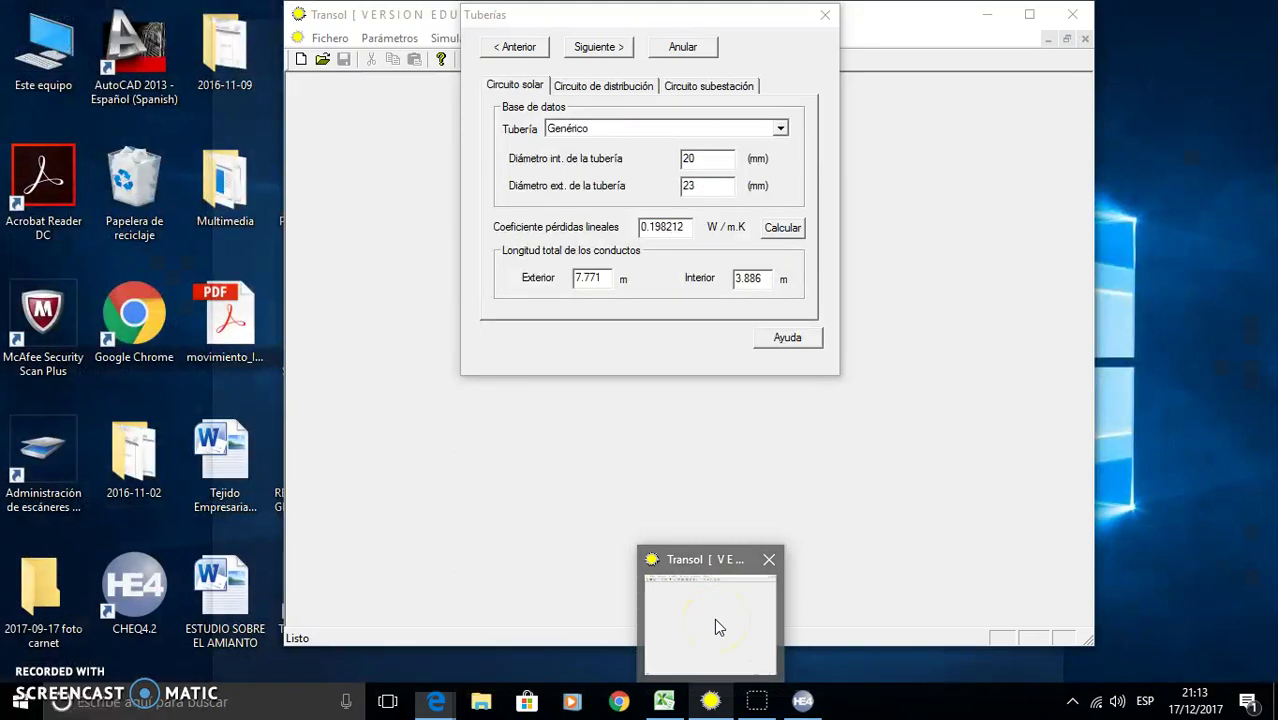
Return to Transol and set the solar circuit's external pipe diameter to 22 mm according to the pipe selection table
{"action": "left_click", "coordinate": [714, 618]}
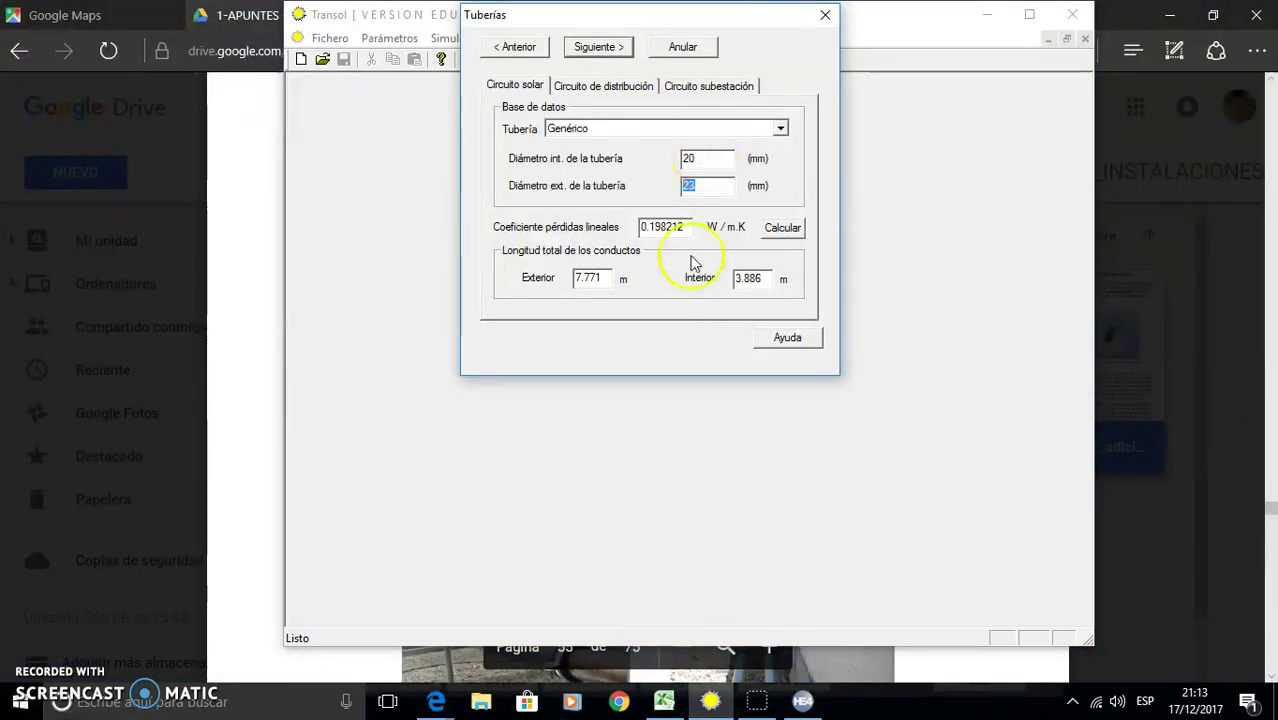
{"action": "mouse_move", "coordinate": [430, 705]}
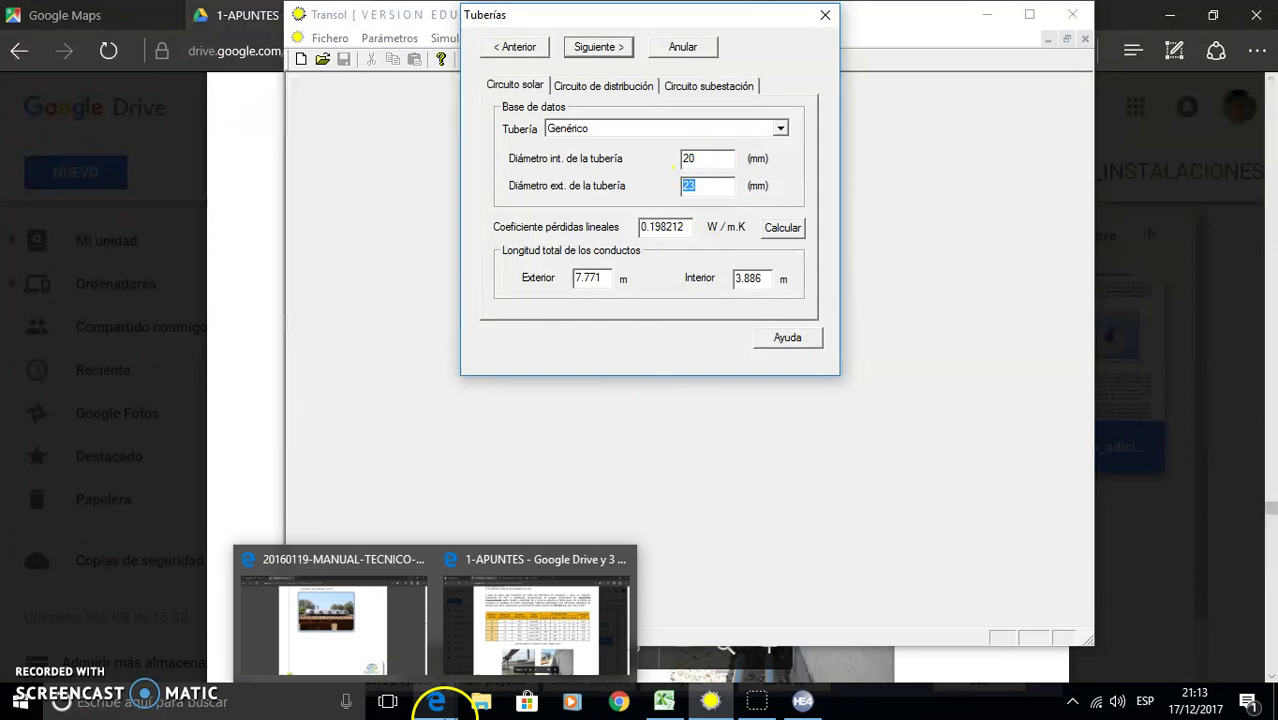
{"action": "left_click", "coordinate": [470, 635]}
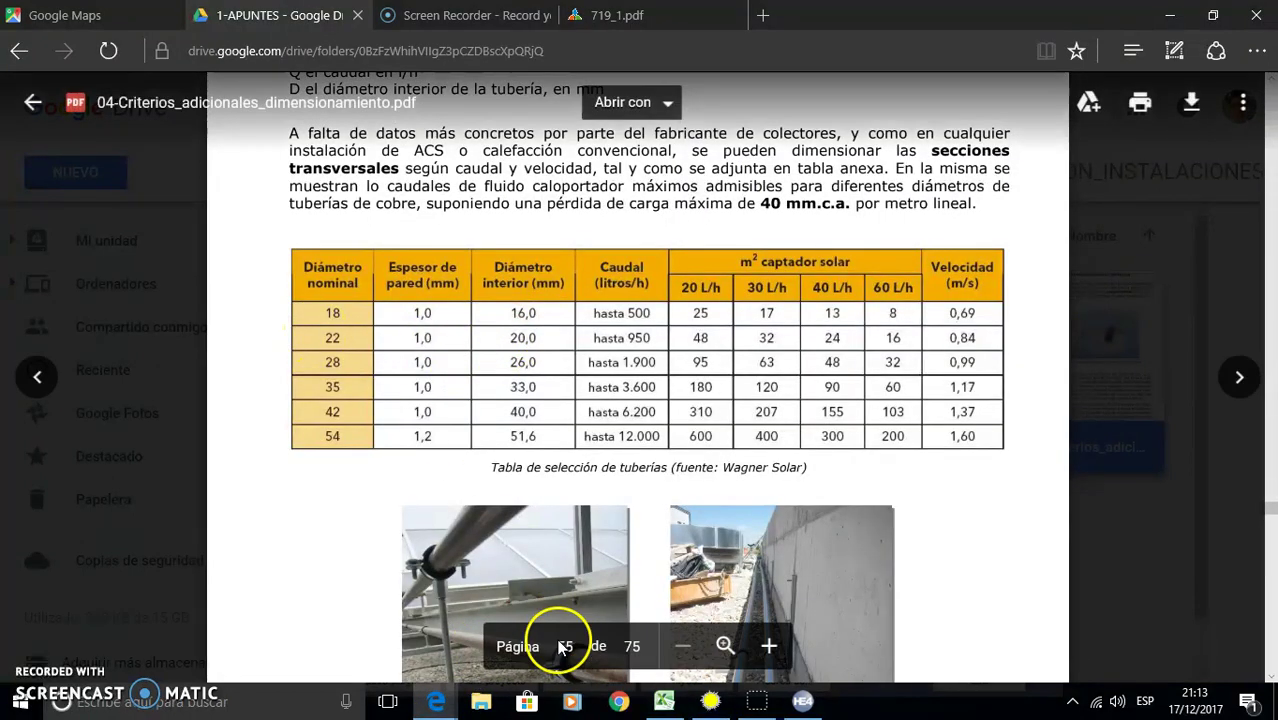
{"action": "left_click", "coordinate": [720, 702]}
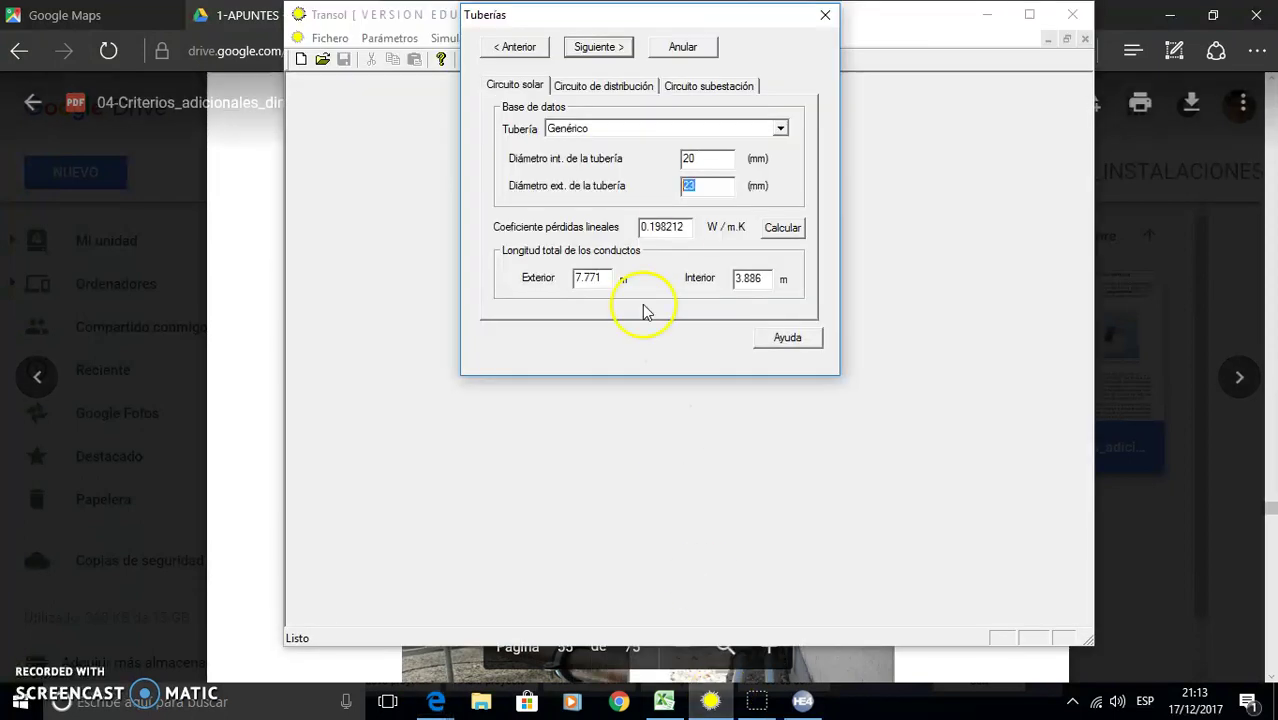
{"action": "left_click", "coordinate": [690, 186]}
{"action": "double_click", "coordinate": [698, 188]}
{"action": "type", "text": "23"}
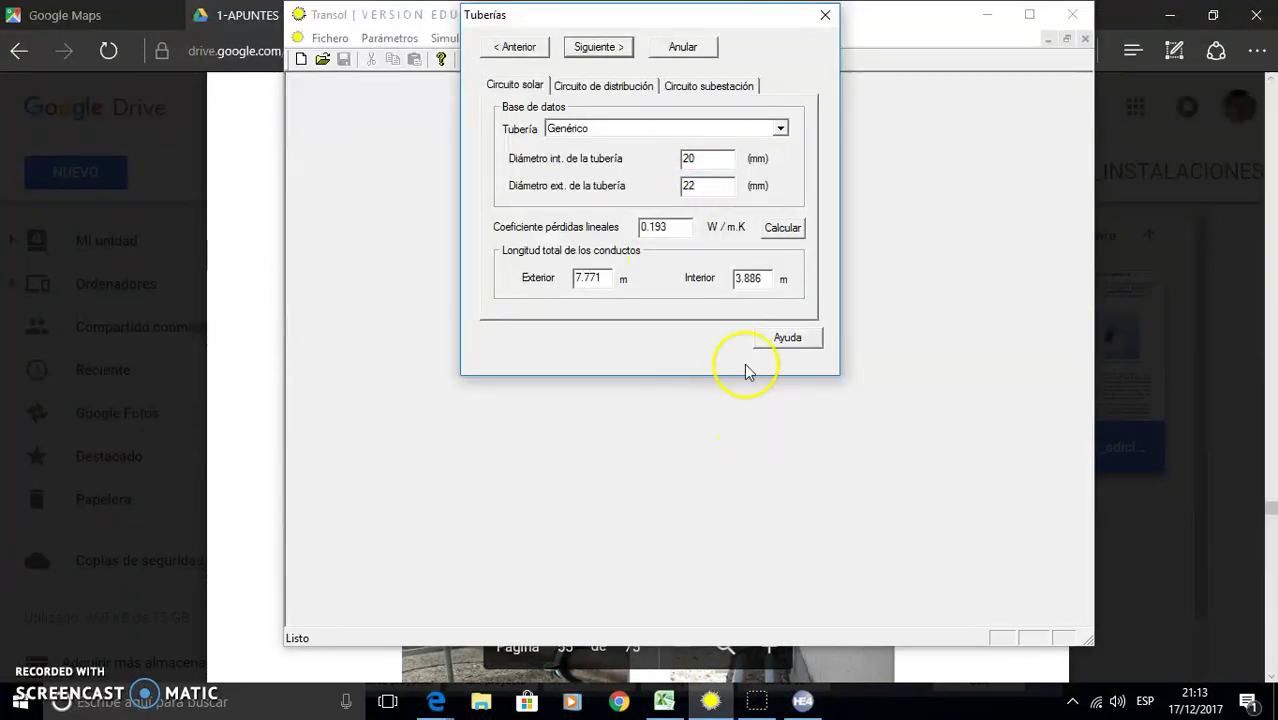
{"action": "left_click", "coordinate": [614, 125]}
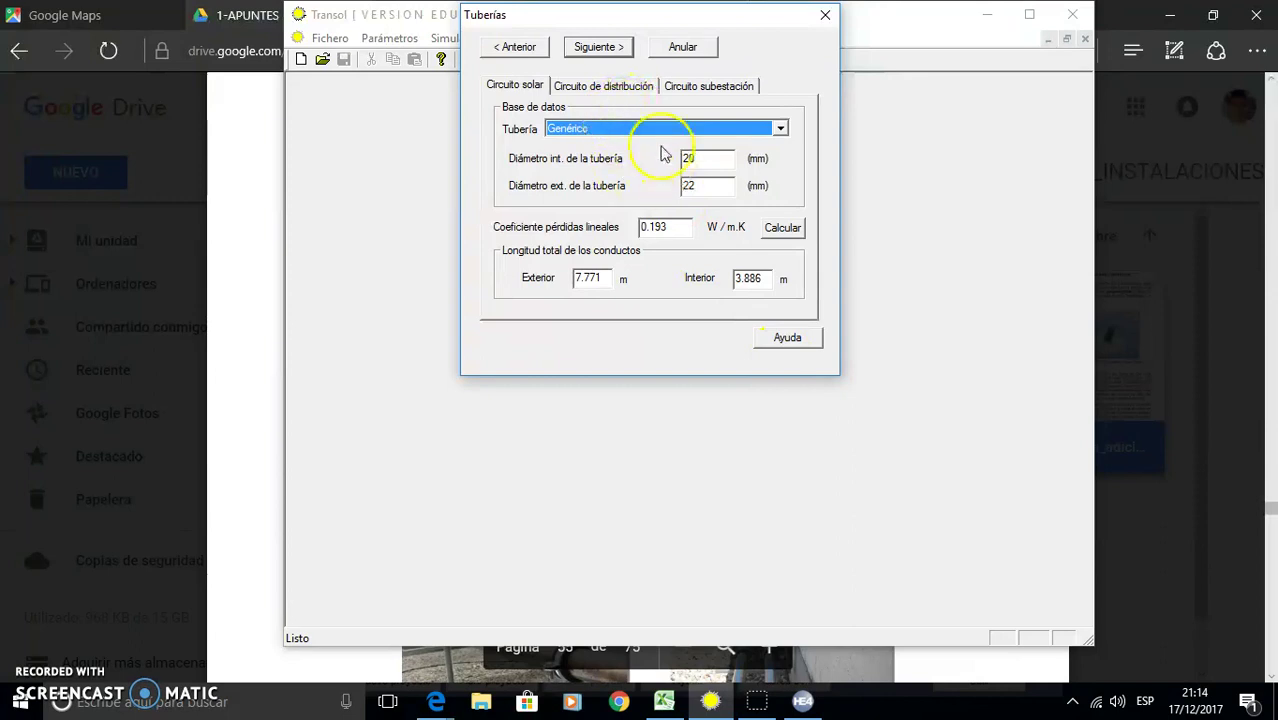
Set the distribution circuit's interior pipe diameter to 26 mm, checking it against the PDF's pipe selection table
{"action": "left_click", "coordinate": [622, 90]}
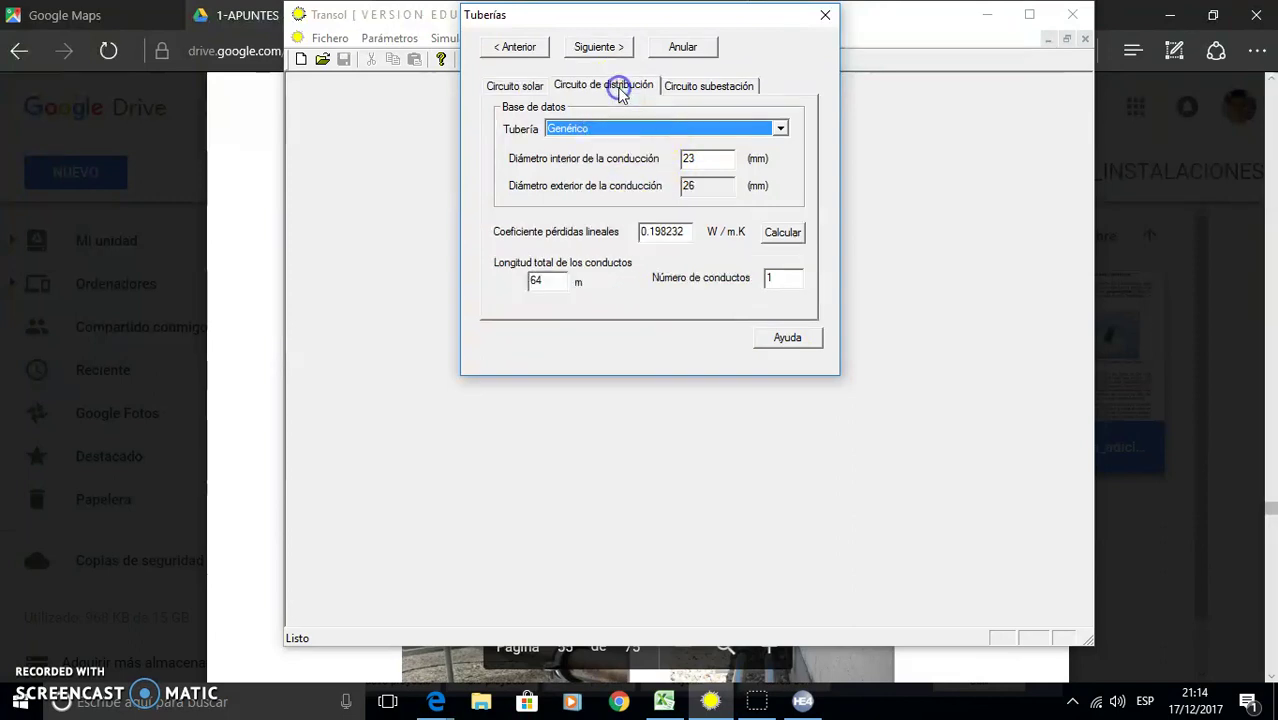
{"action": "left_click", "coordinate": [713, 158]}
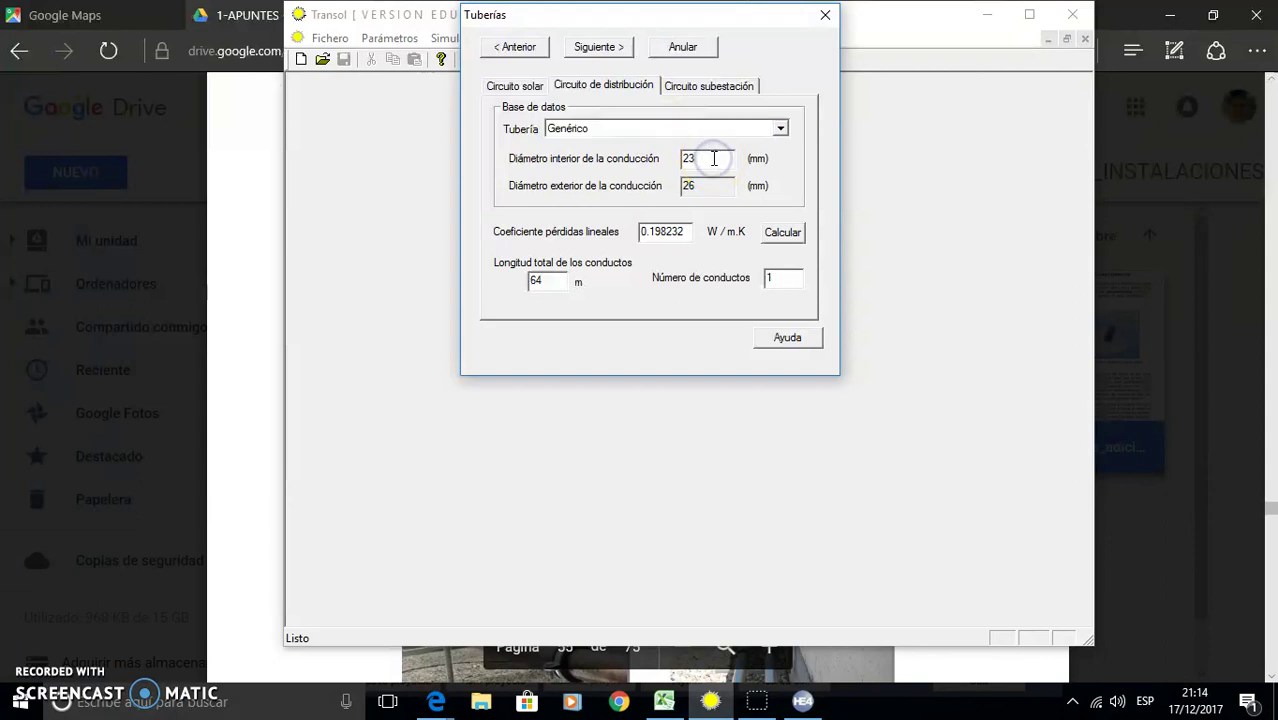
{"action": "left_click", "coordinate": [688, 185]}
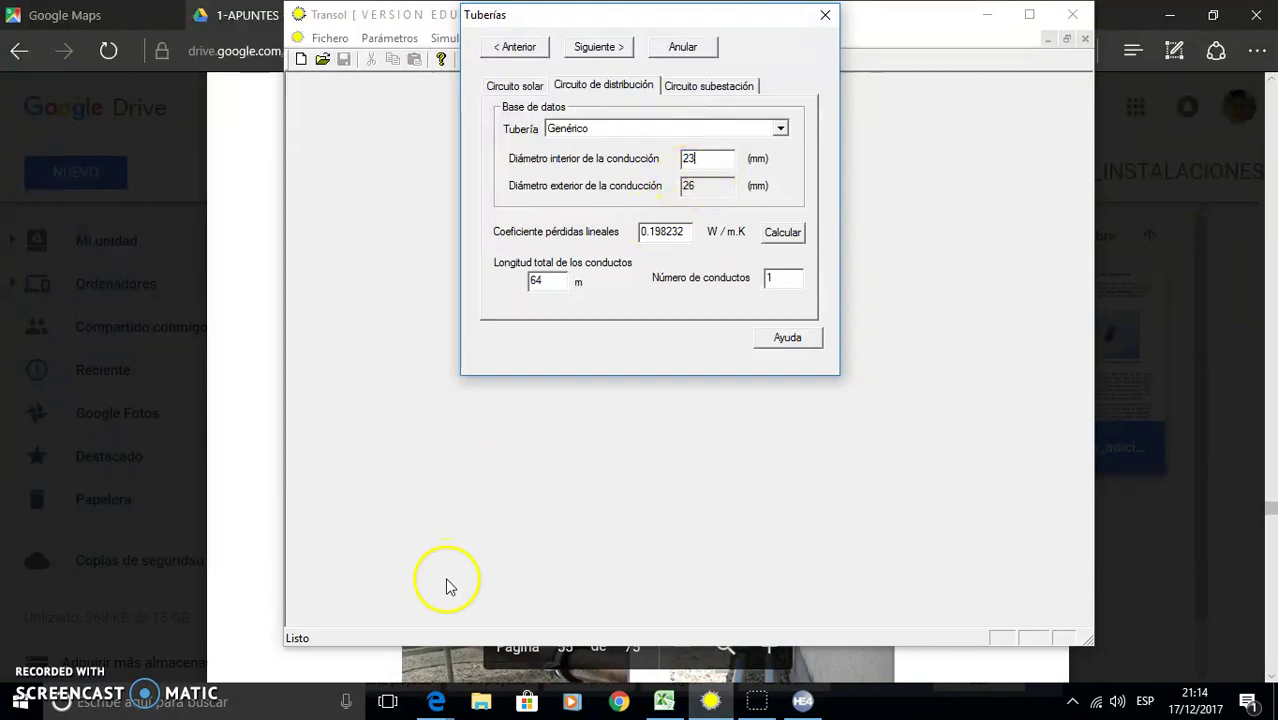
{"action": "left_click", "coordinate": [440, 698]}
{"action": "left_click", "coordinate": [487, 643]}
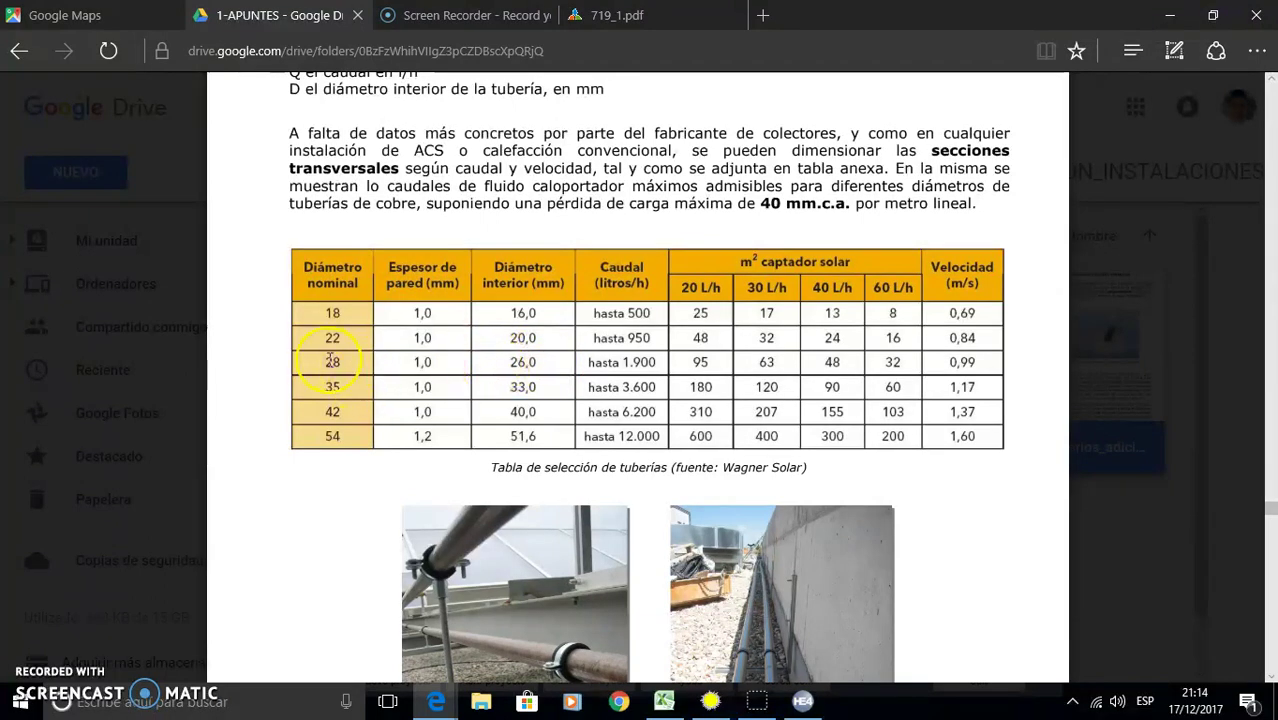
{"action": "left_click", "coordinate": [706, 702]}
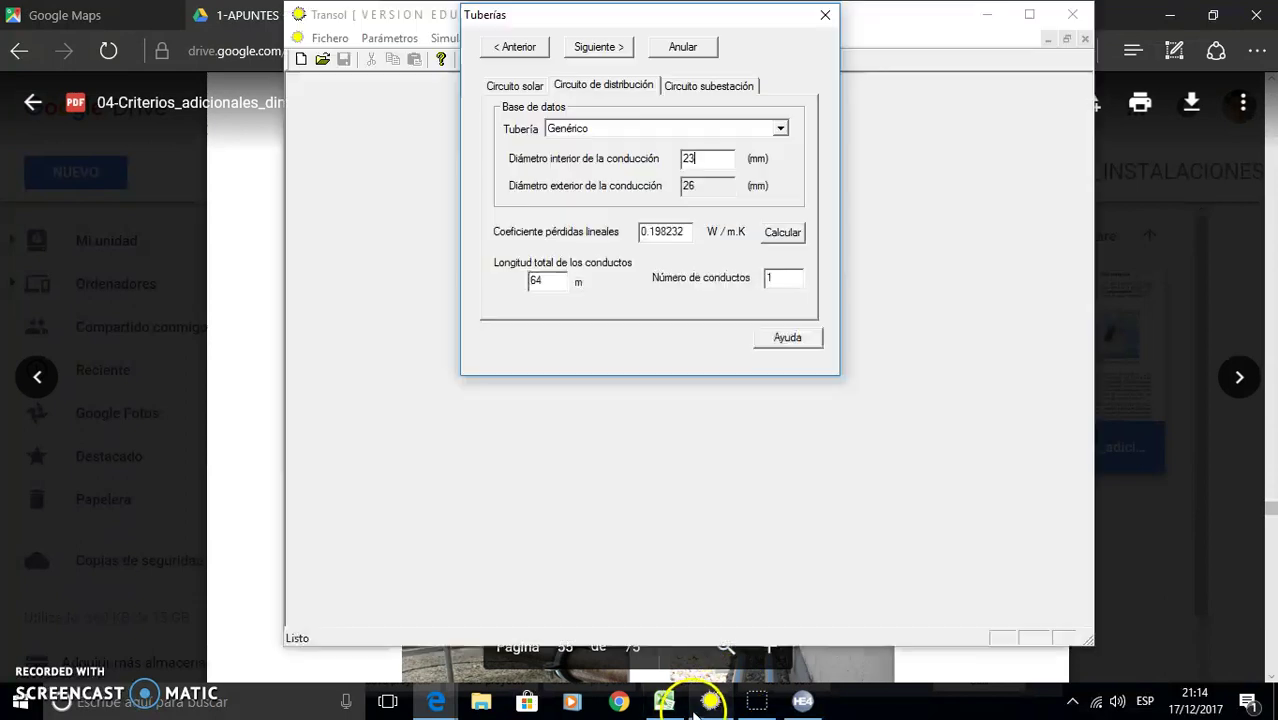
{"action": "left_click", "coordinate": [701, 159]}
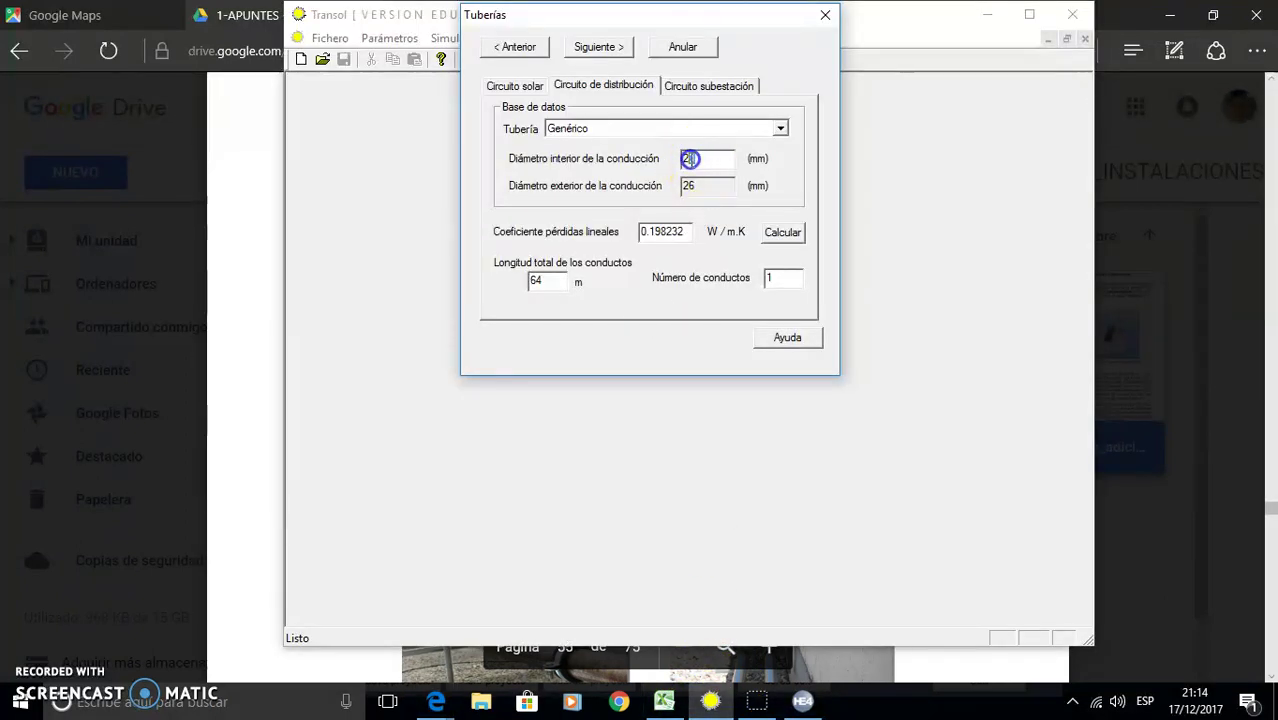
{"action": "left_click", "coordinate": [694, 187]}
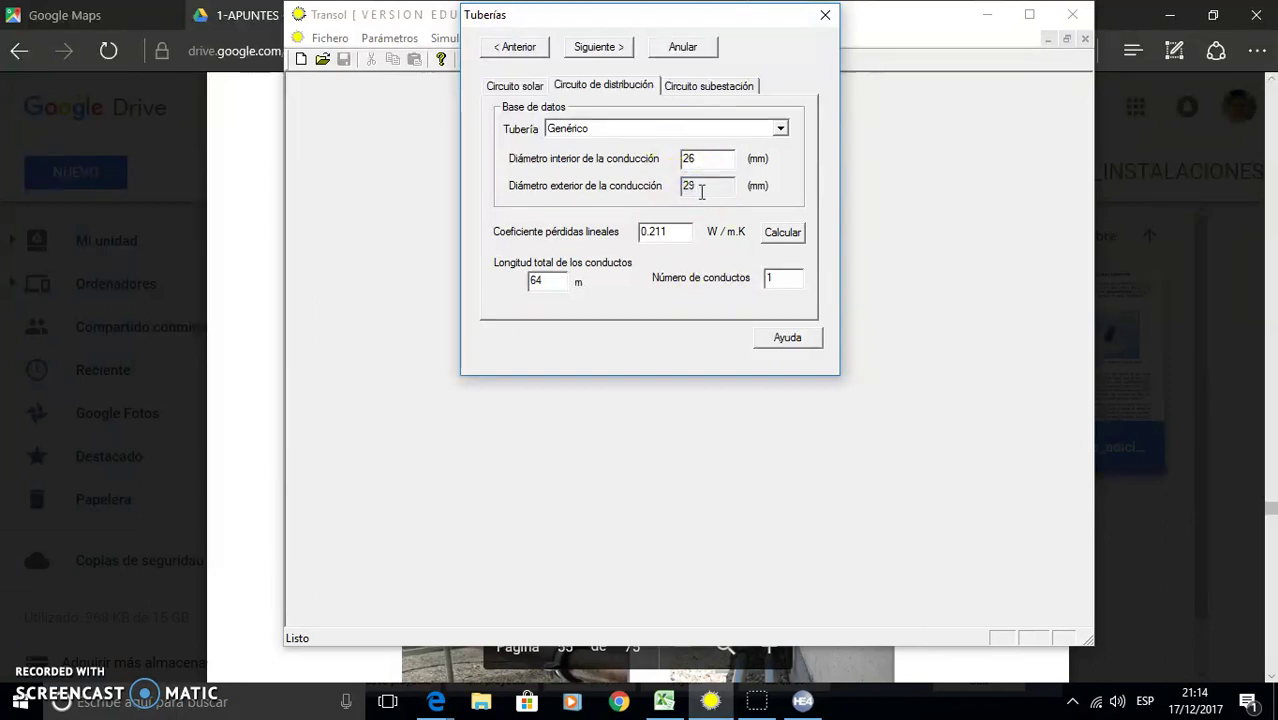
Set the substation circuit's pipe to 16 mm interior and 18 mm exterior diameter per the pipe table, and continue to the economic analysis
{"action": "left_click", "coordinate": [666, 84]}
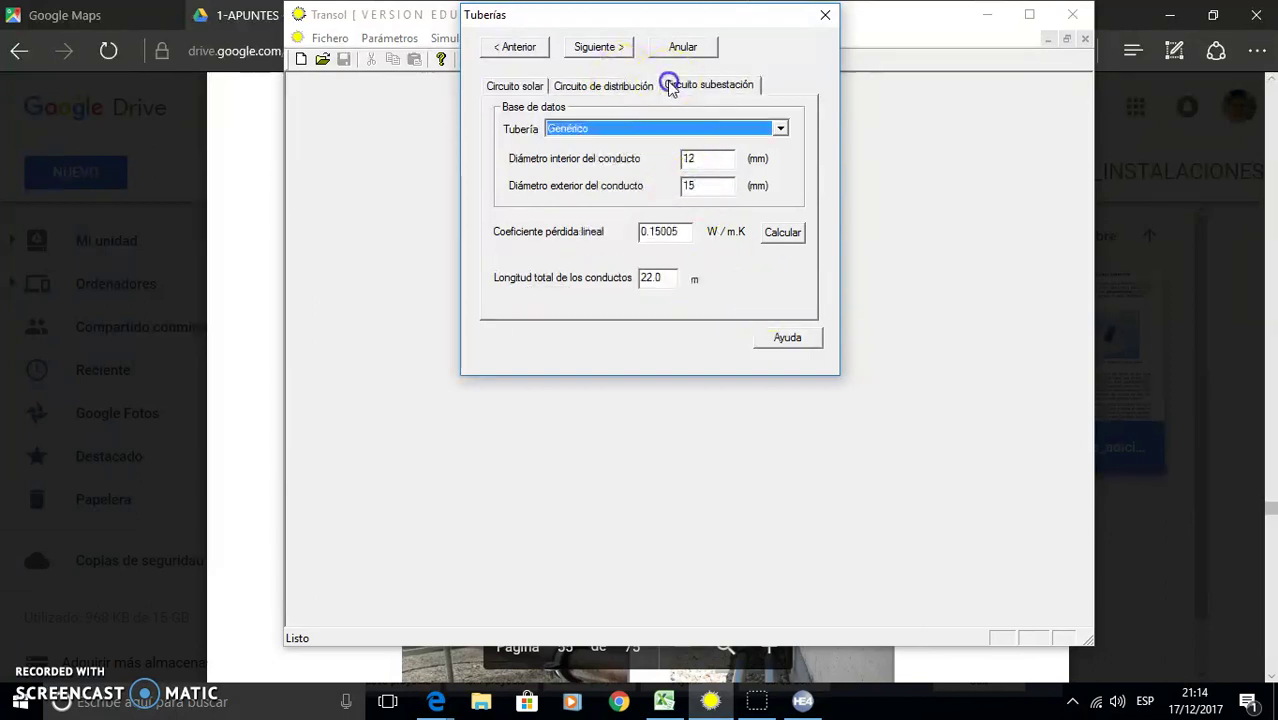
{"action": "double_click", "coordinate": [708, 158]}
{"action": "type", "text": "2"}
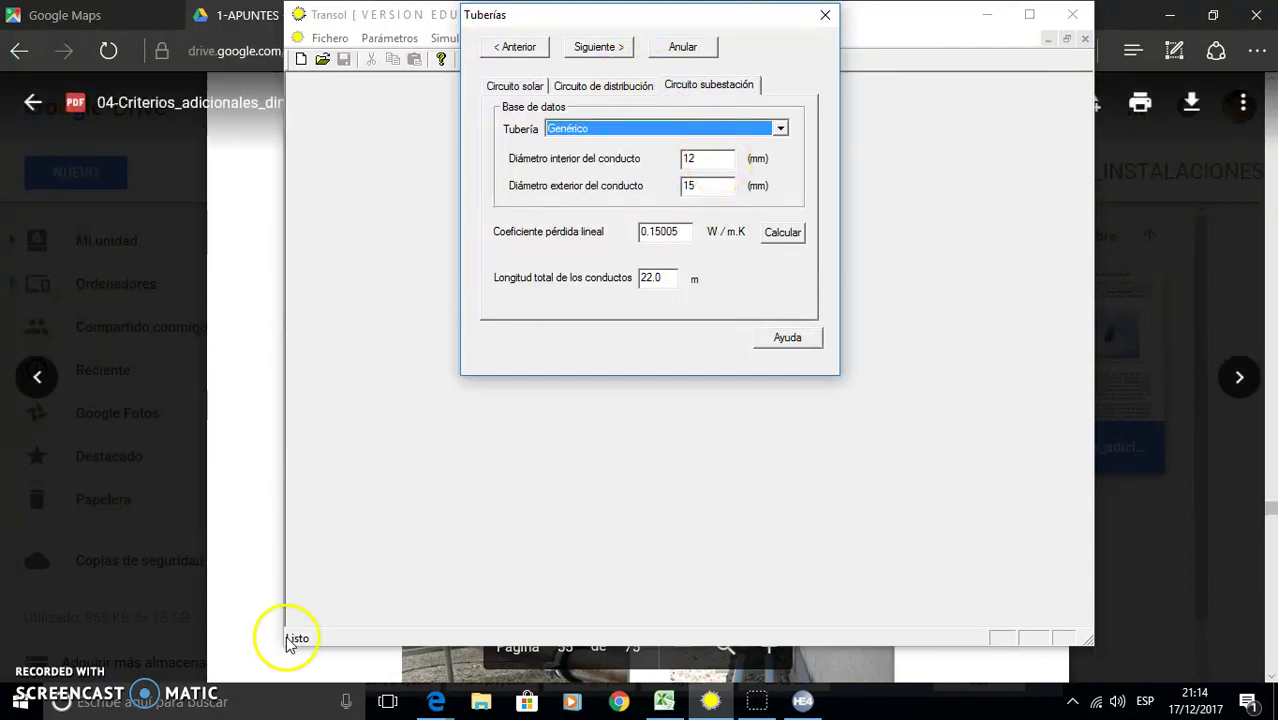
{"action": "mouse_move", "coordinate": [435, 703]}
{"action": "left_click", "coordinate": [499, 644]}
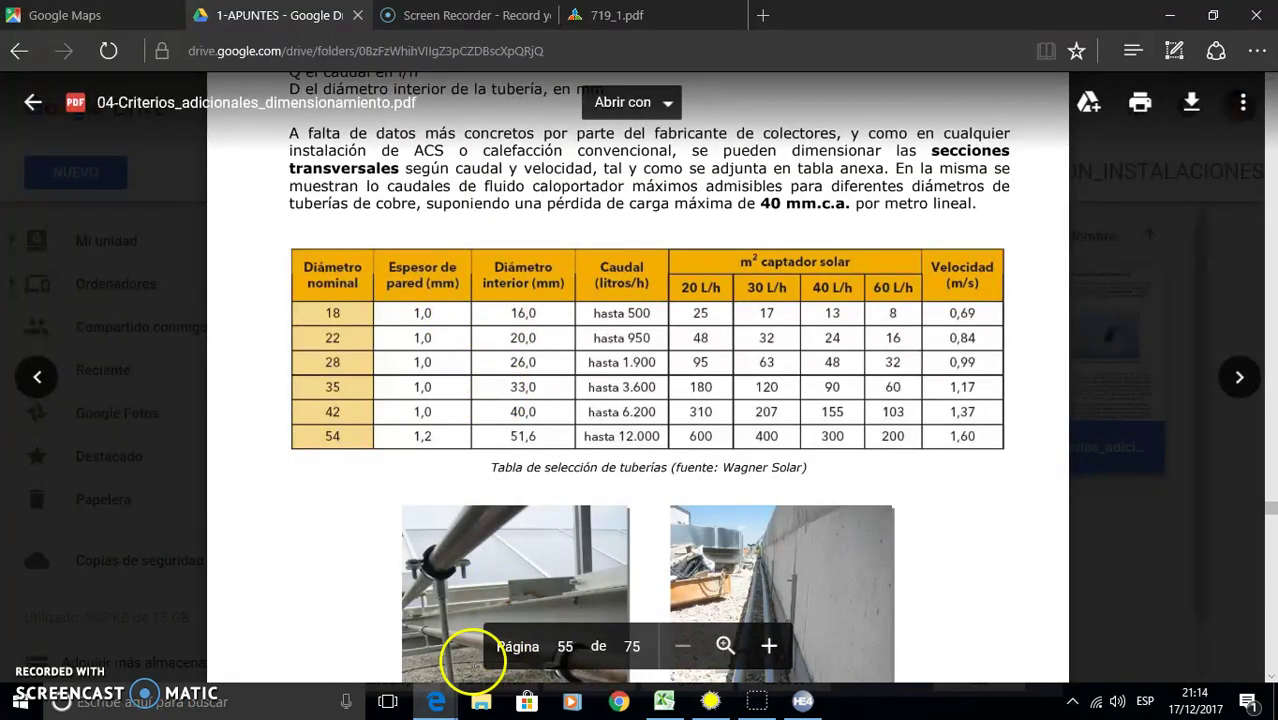
{"action": "left_click", "coordinate": [710, 701]}
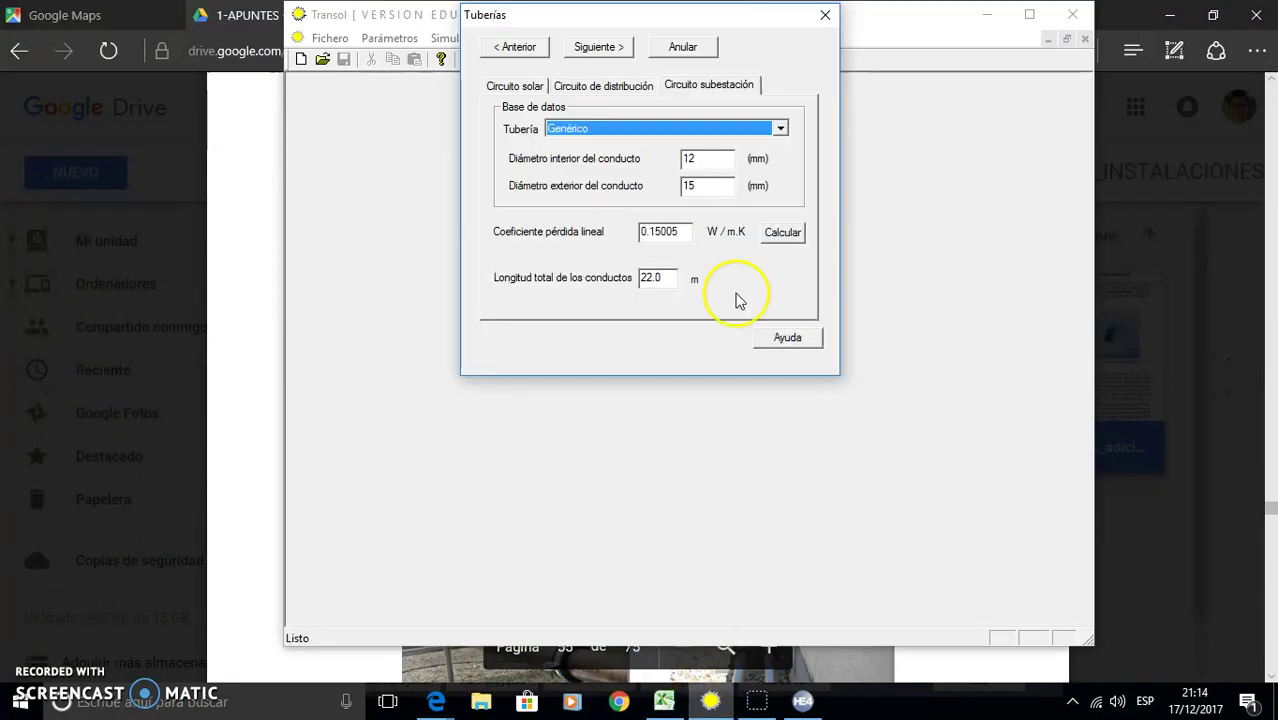
{"action": "left_click", "coordinate": [713, 163]}
{"action": "type", "text": "16"}
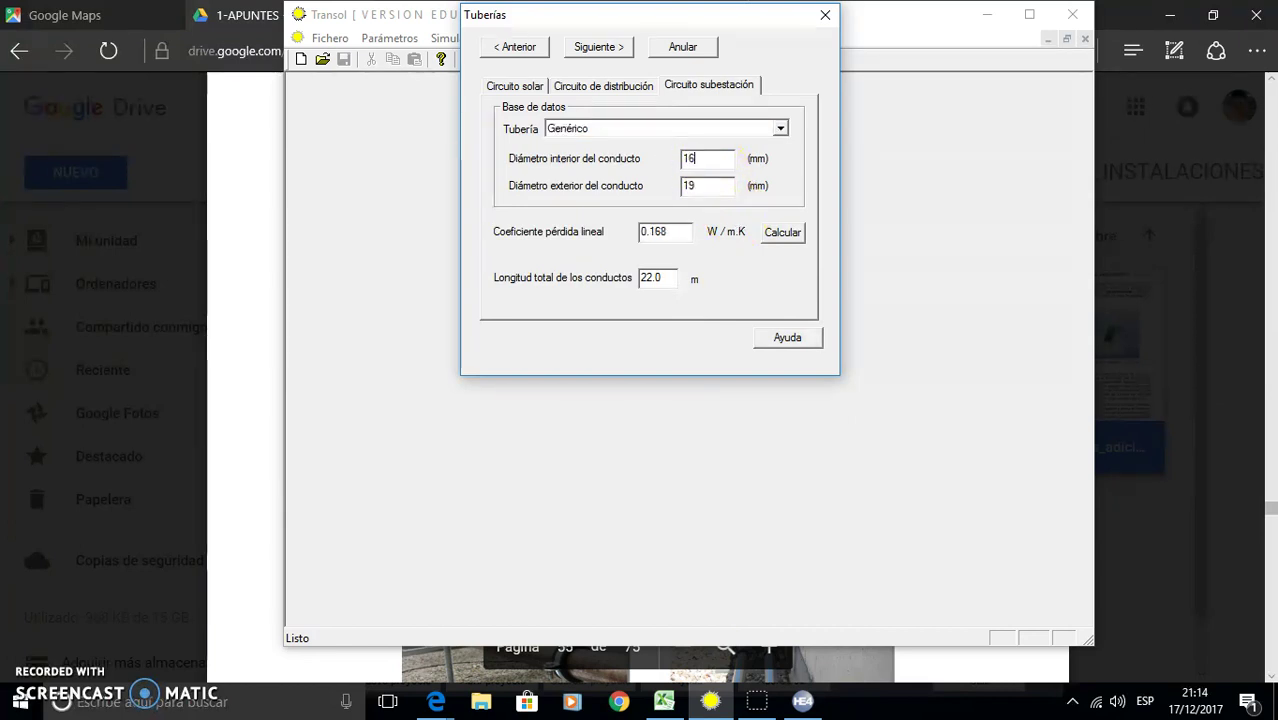
{"action": "double_click", "coordinate": [690, 183]}
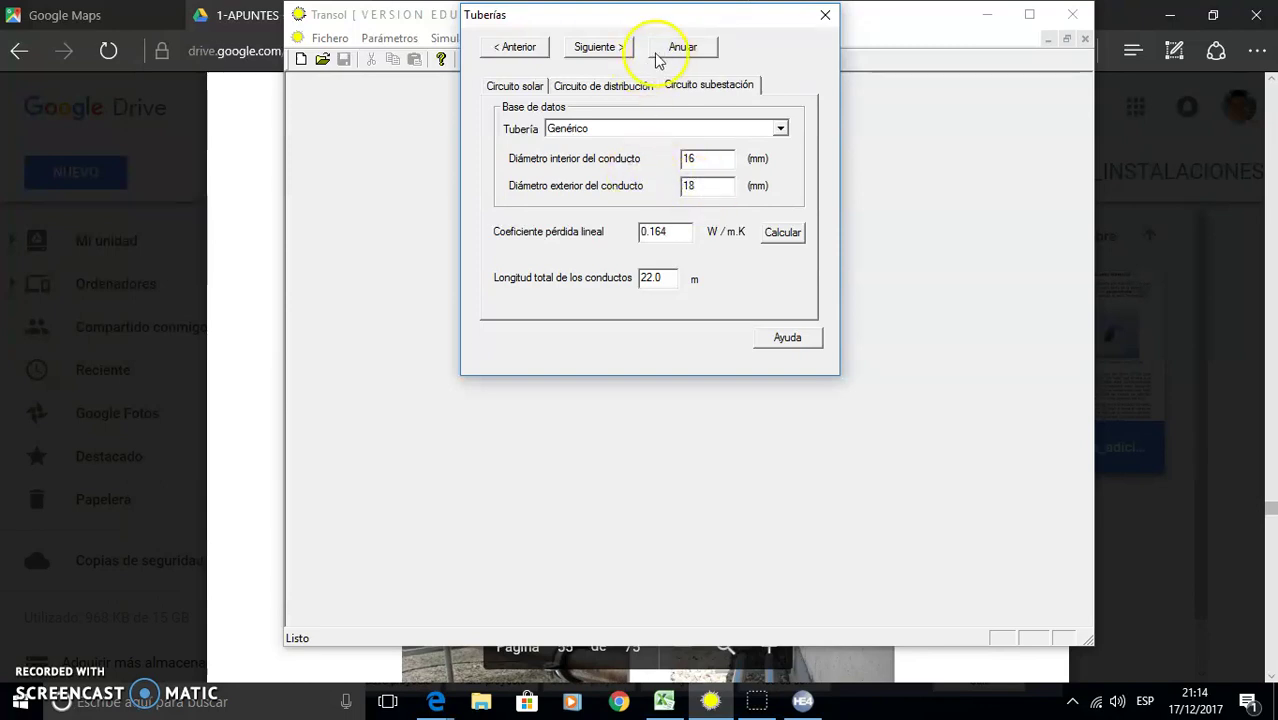
{"action": "left_click", "coordinate": [600, 50]}
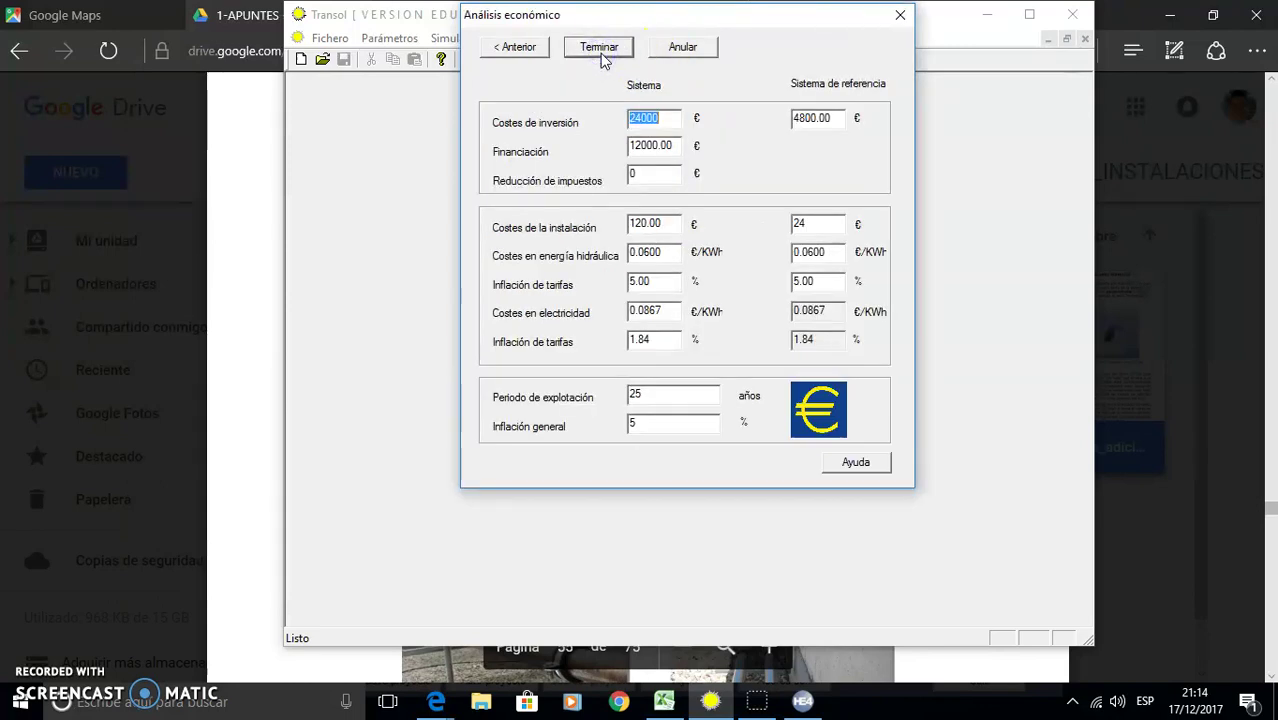